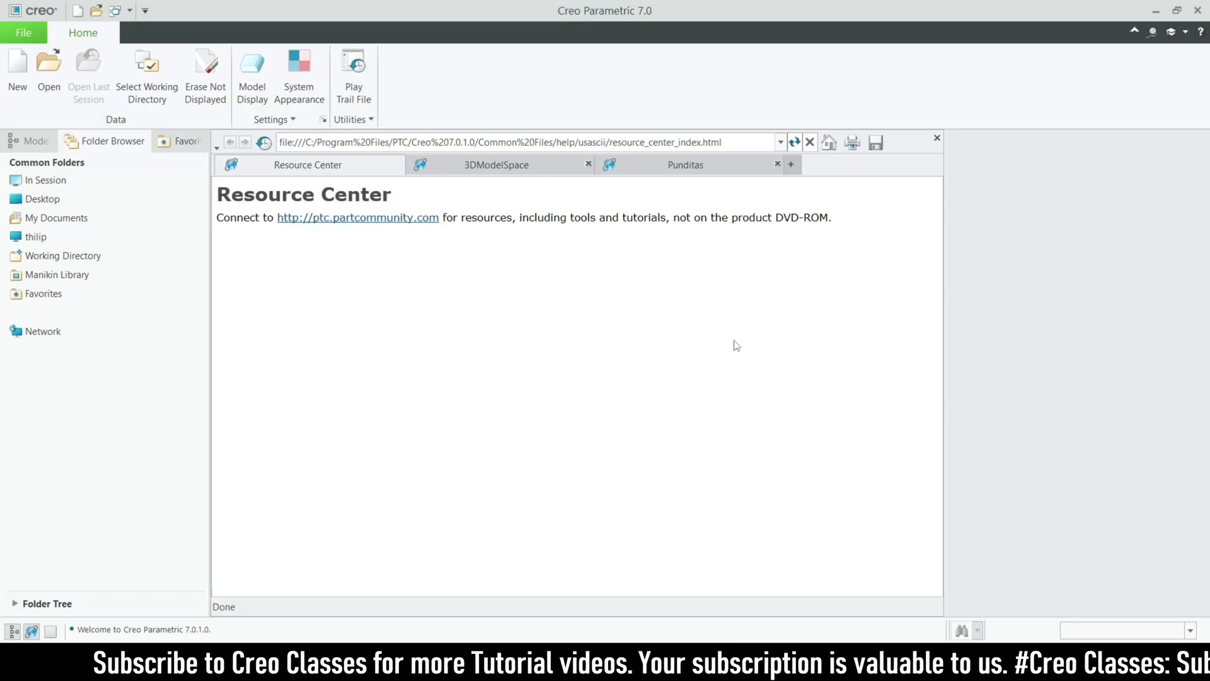
- Set the working directory to the Desktop folder cad models > CAD MODELS
{"action": "left_click", "coordinate": [155, 96]}
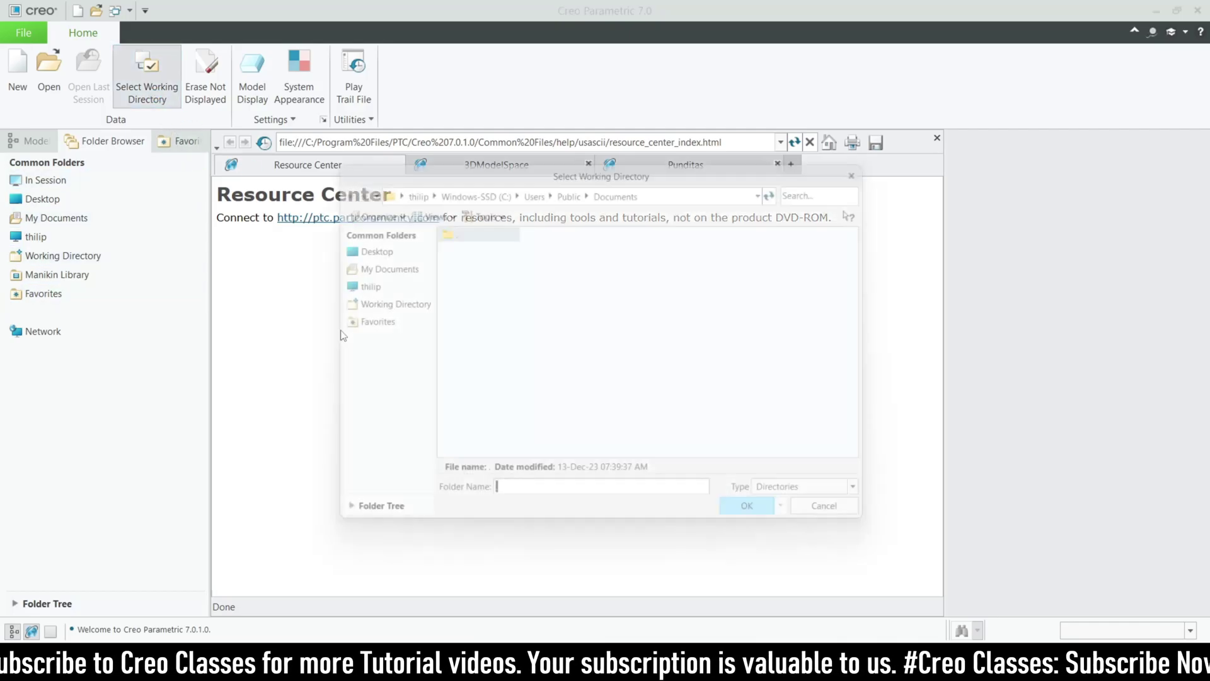
{"action": "left_click", "coordinate": [363, 246]}
{"action": "double_click", "coordinate": [472, 334]}
{"action": "double_click", "coordinate": [470, 242]}
{"action": "left_click", "coordinate": [769, 528]}
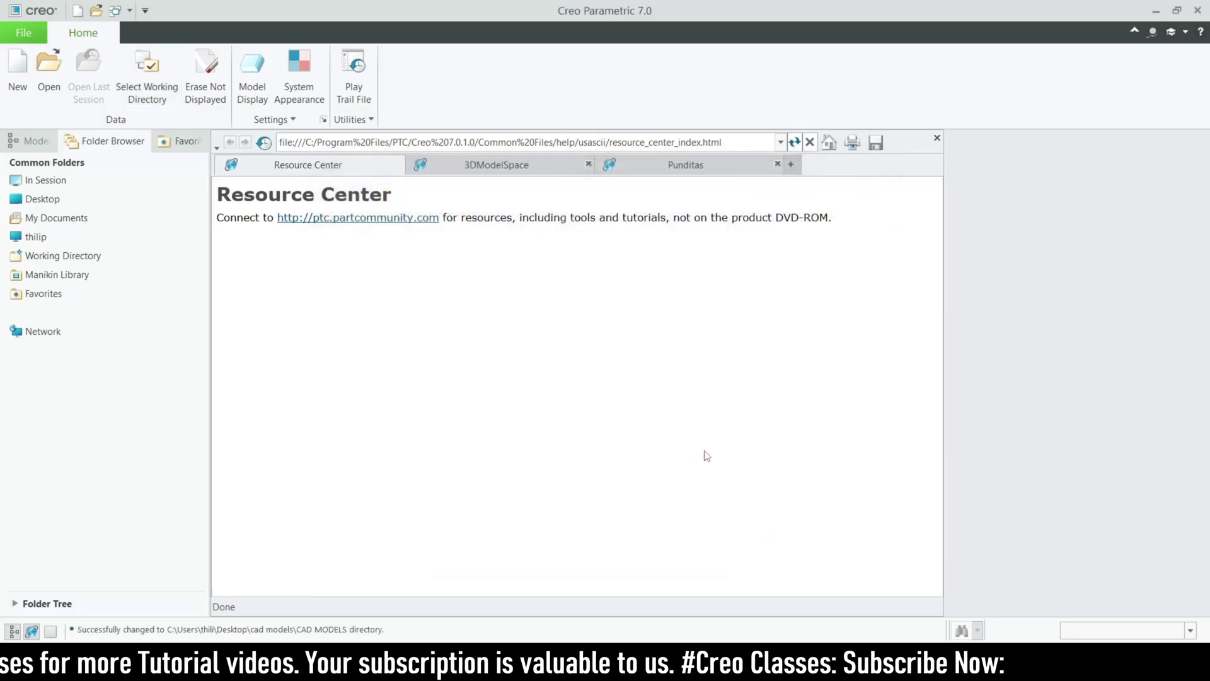
- Create a solid part named tea_glass using the mmns_part_solid_abs template instead of the default
{"action": "left_click", "coordinate": [23, 101]}
{"action": "left_click", "coordinate": [498, 447]}
{"action": "double_click", "coordinate": [585, 398]}
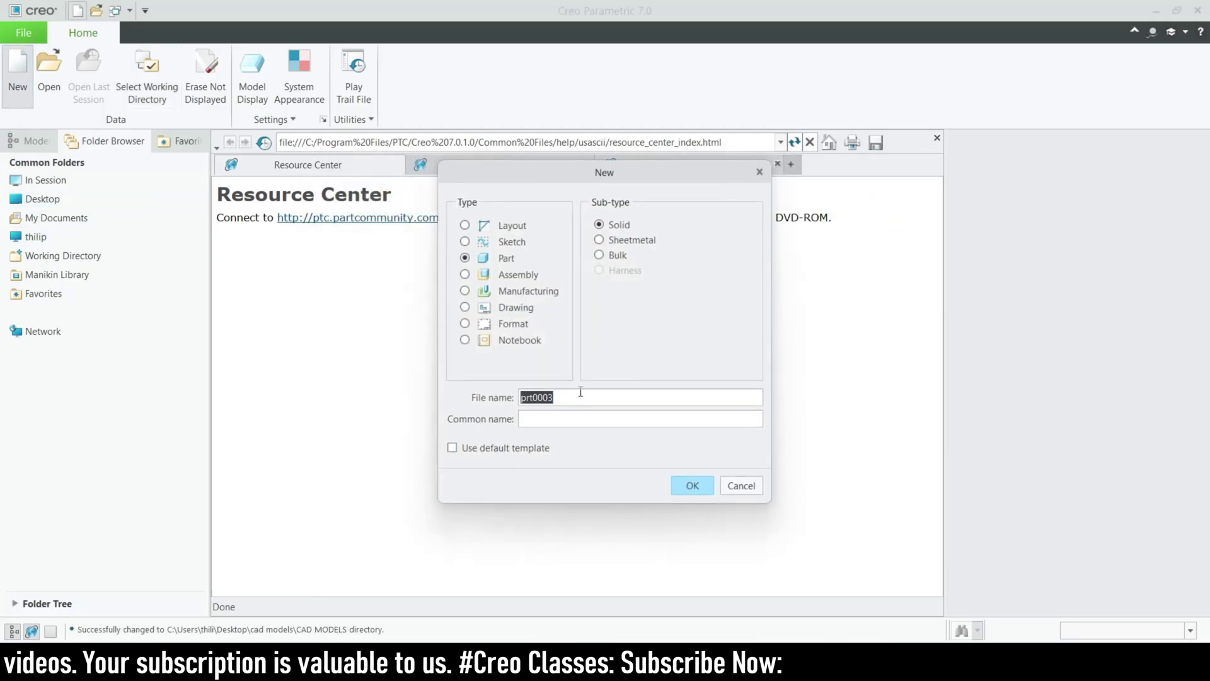
{"action": "type", "text": "tea"}
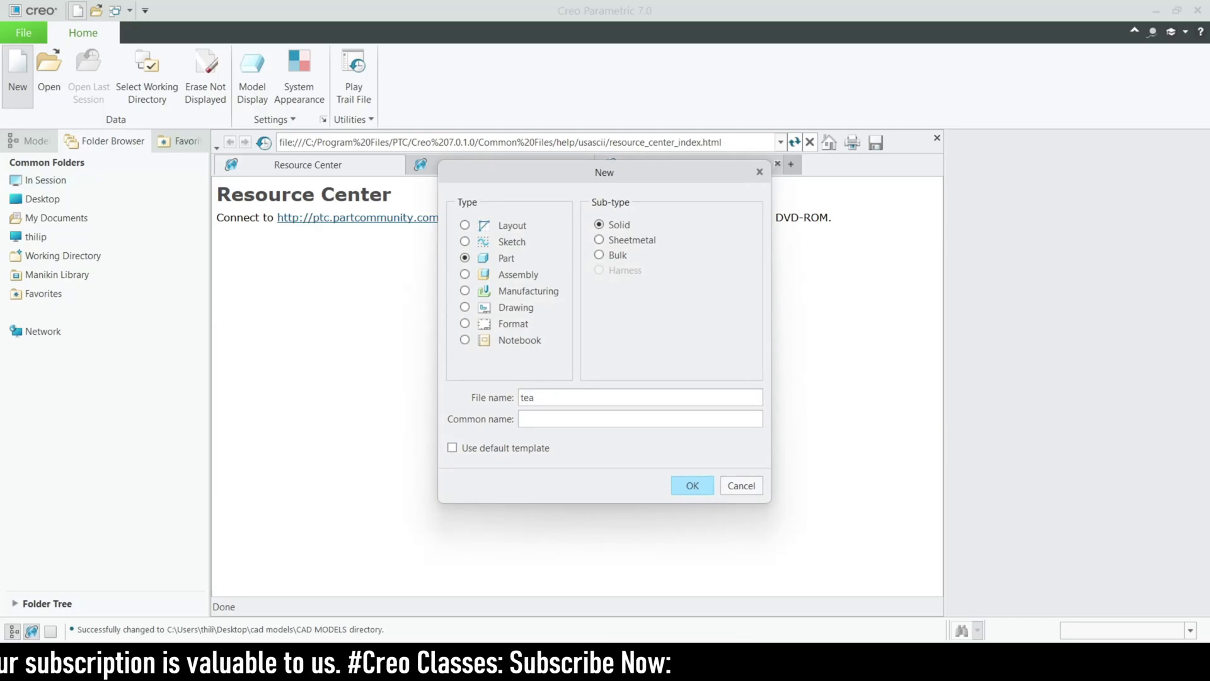
{"action": "type", "text": "_glass"}
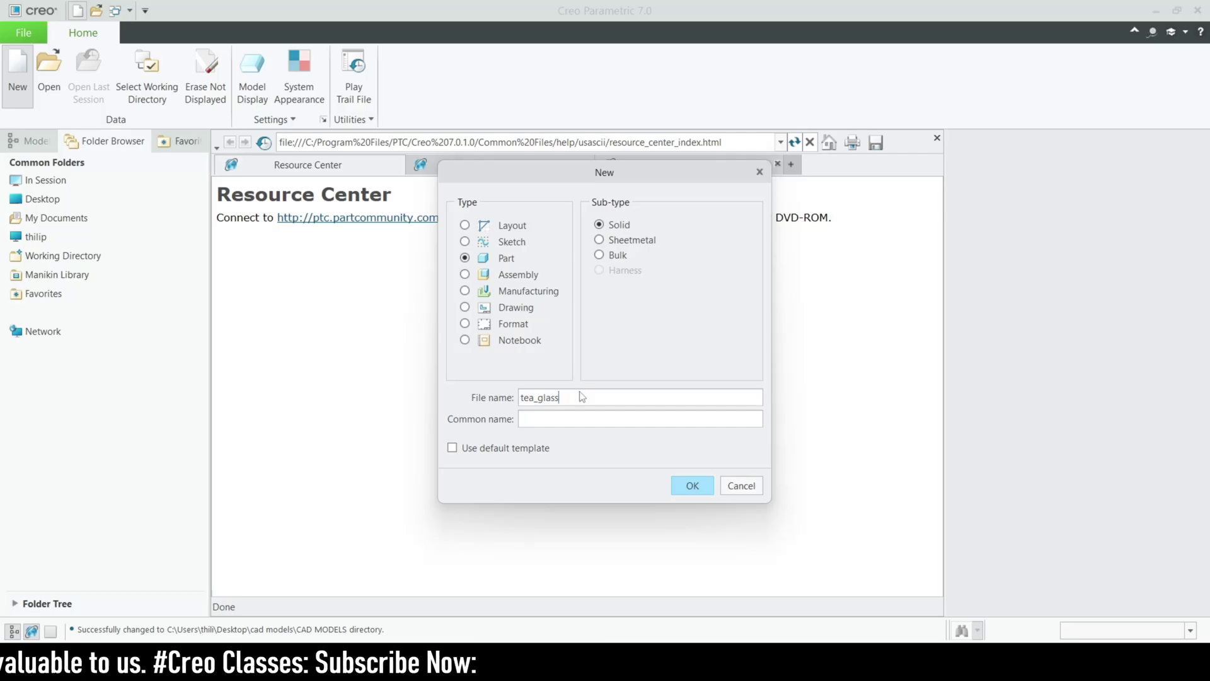
{"action": "key", "text": "Return"}
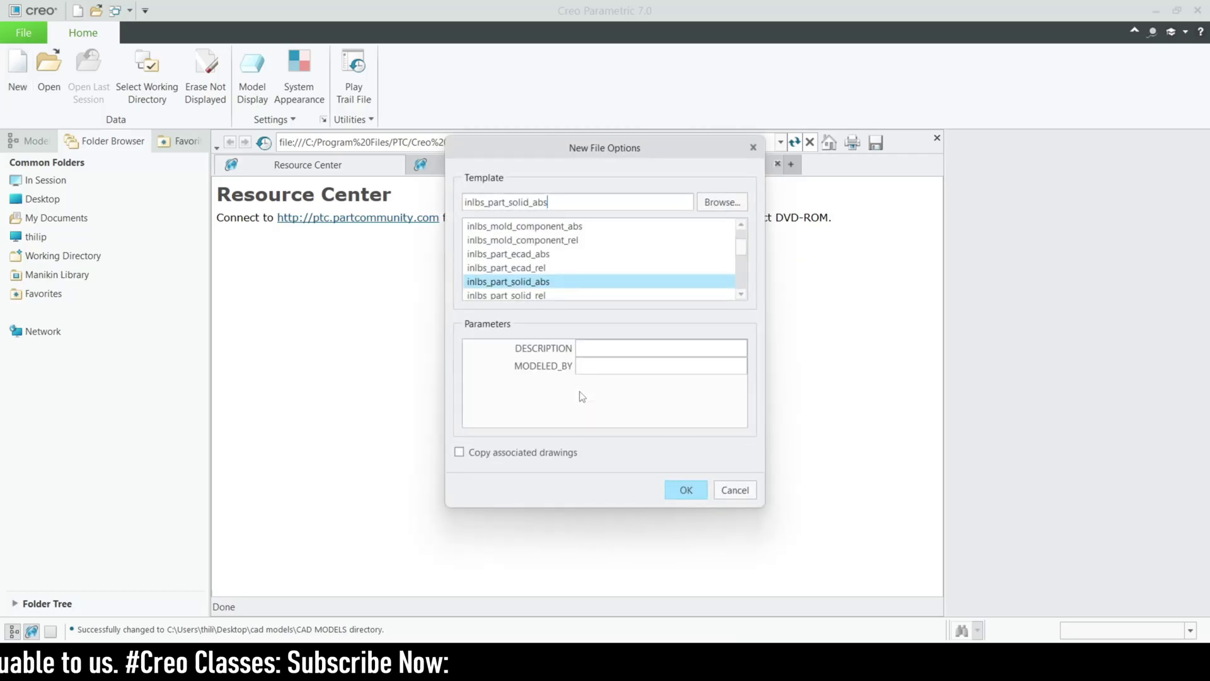
{"action": "scroll", "coordinate": [535, 271], "scroll_direction": "down", "scroll_amount": 3}
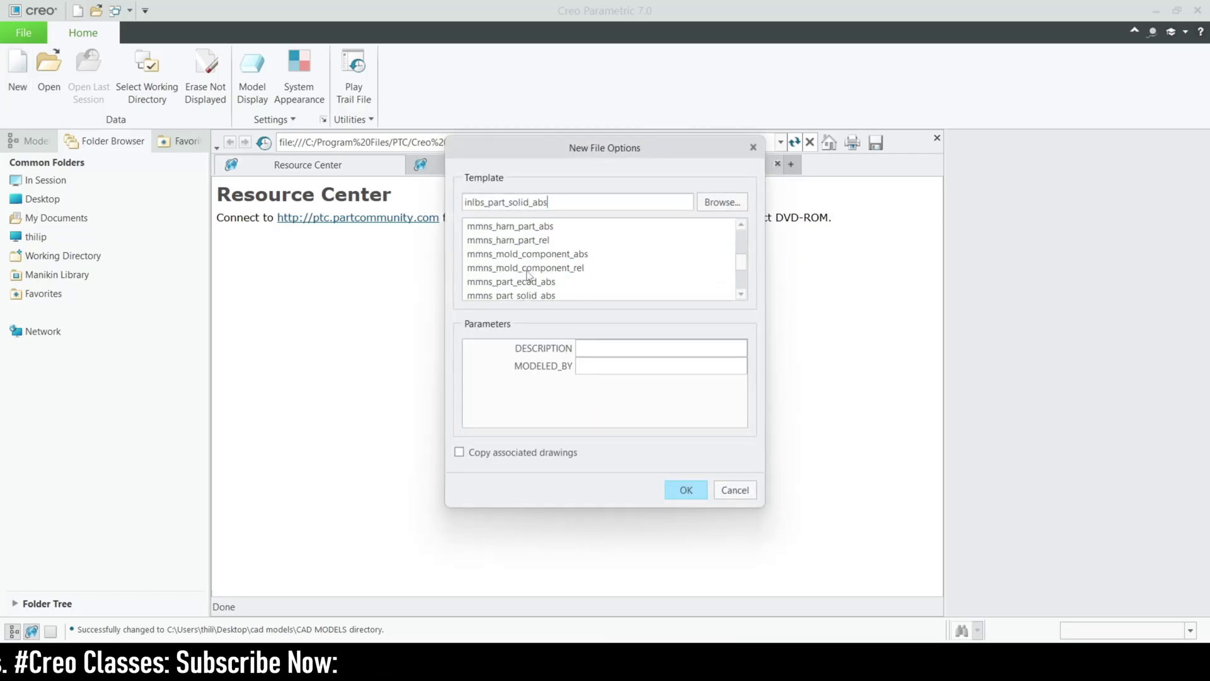
{"action": "double_click", "coordinate": [532, 254]}
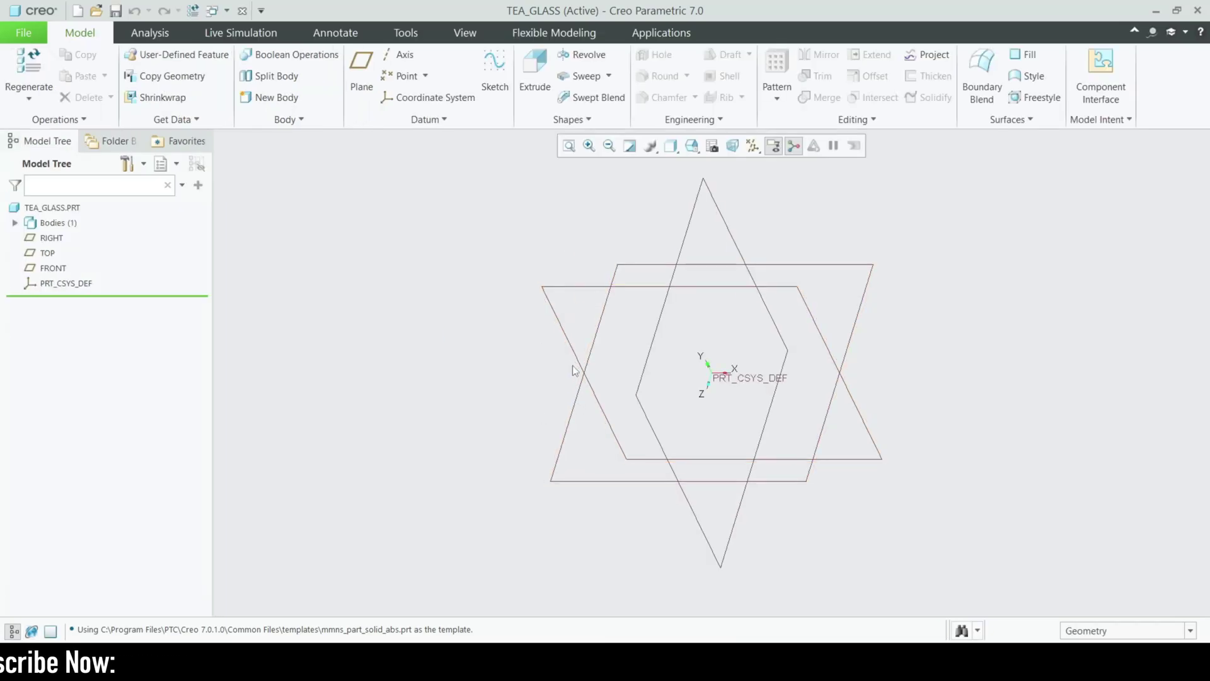
- Start a sketch on the FRONT plane and draw a circle centred on the origin
{"action": "left_click", "coordinate": [47, 270]}
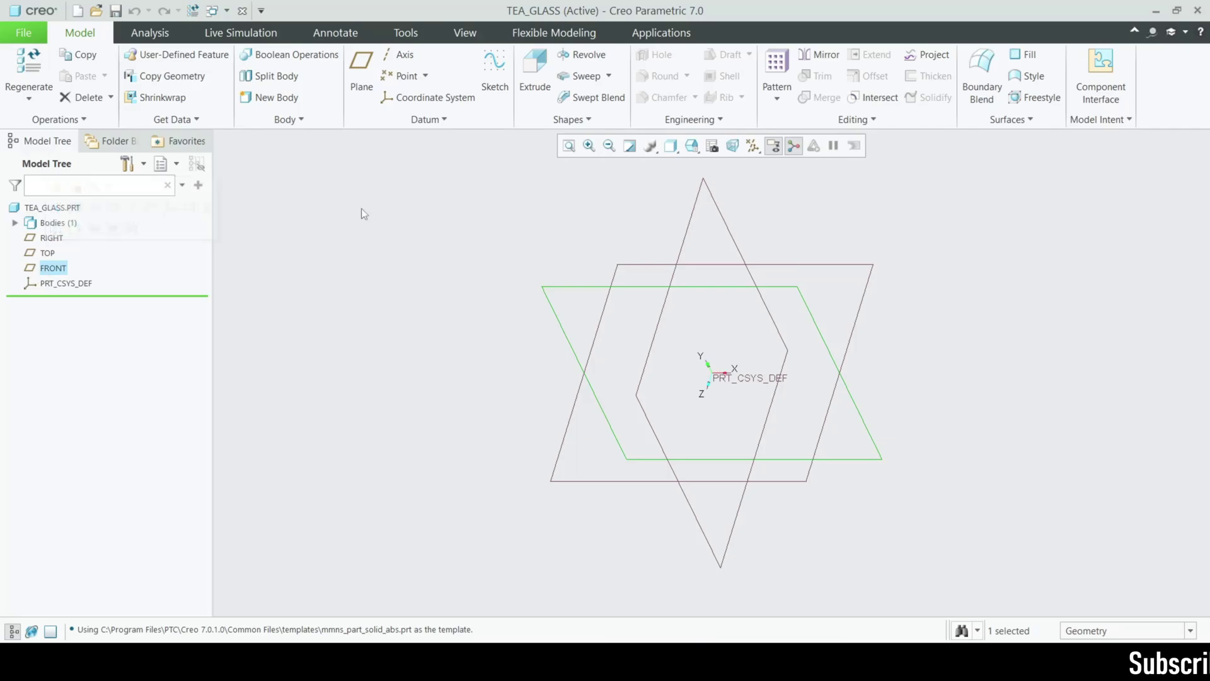
{"action": "left_click", "coordinate": [495, 63]}
{"action": "left_click", "coordinate": [741, 147]}
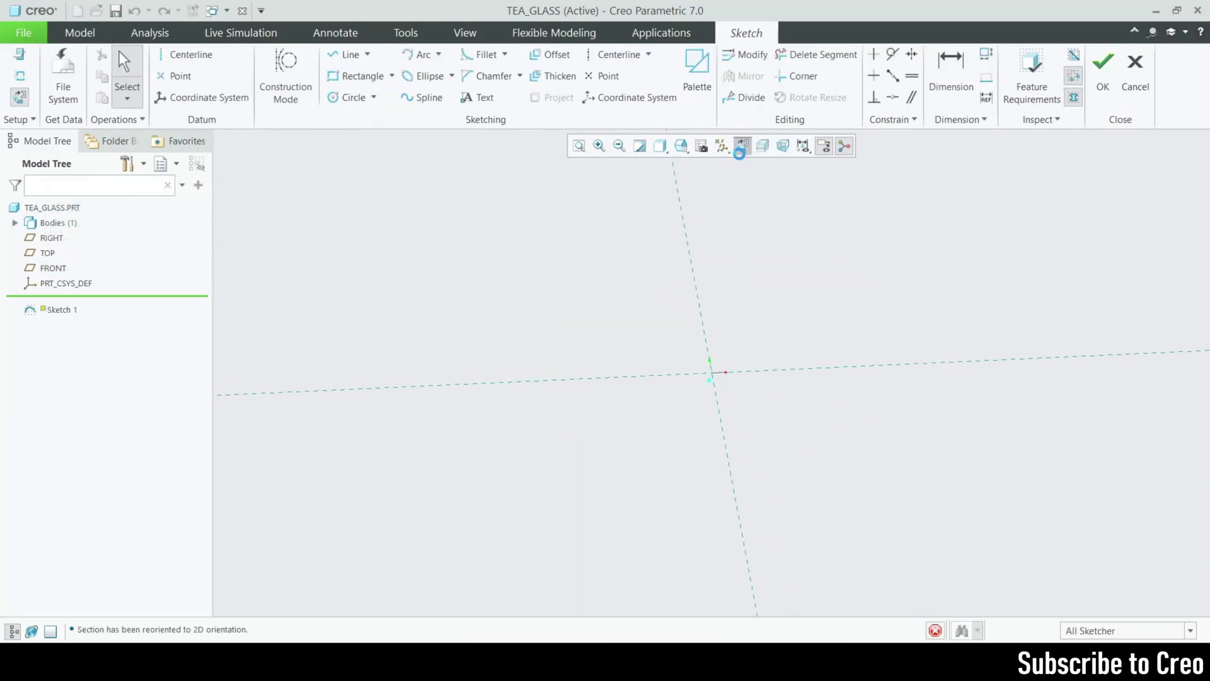
{"action": "left_click", "coordinate": [357, 101]}
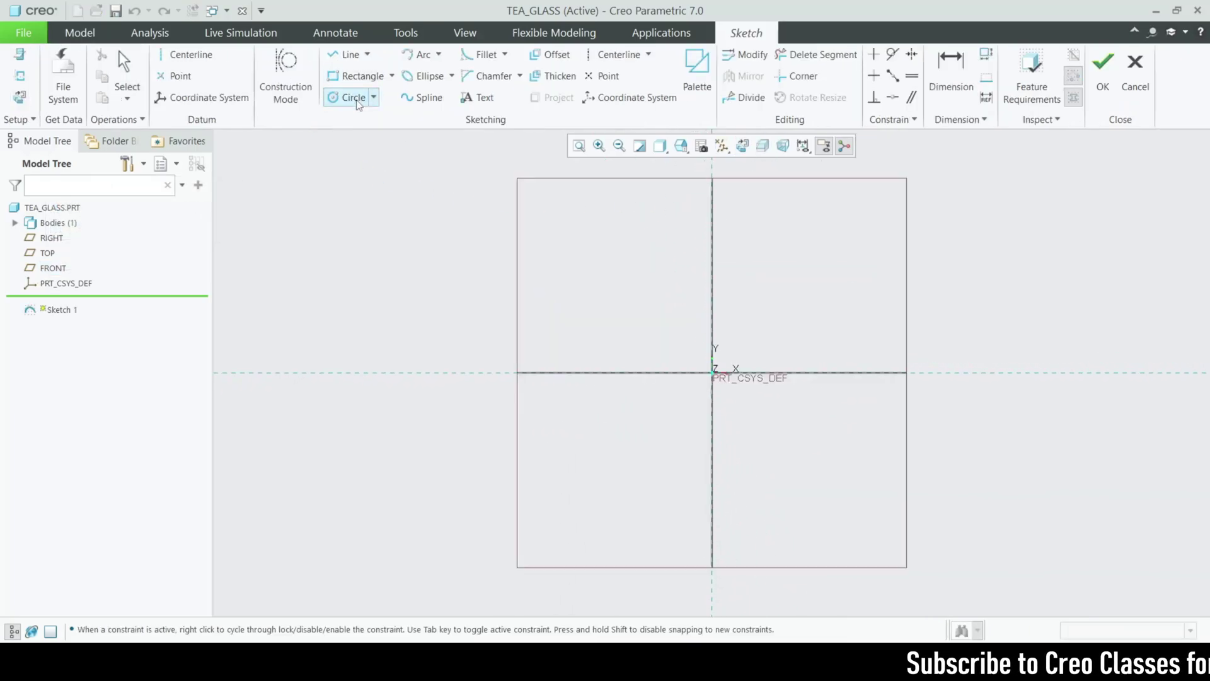
{"action": "left_click", "coordinate": [712, 372]}
{"action": "left_click", "coordinate": [742, 429]}
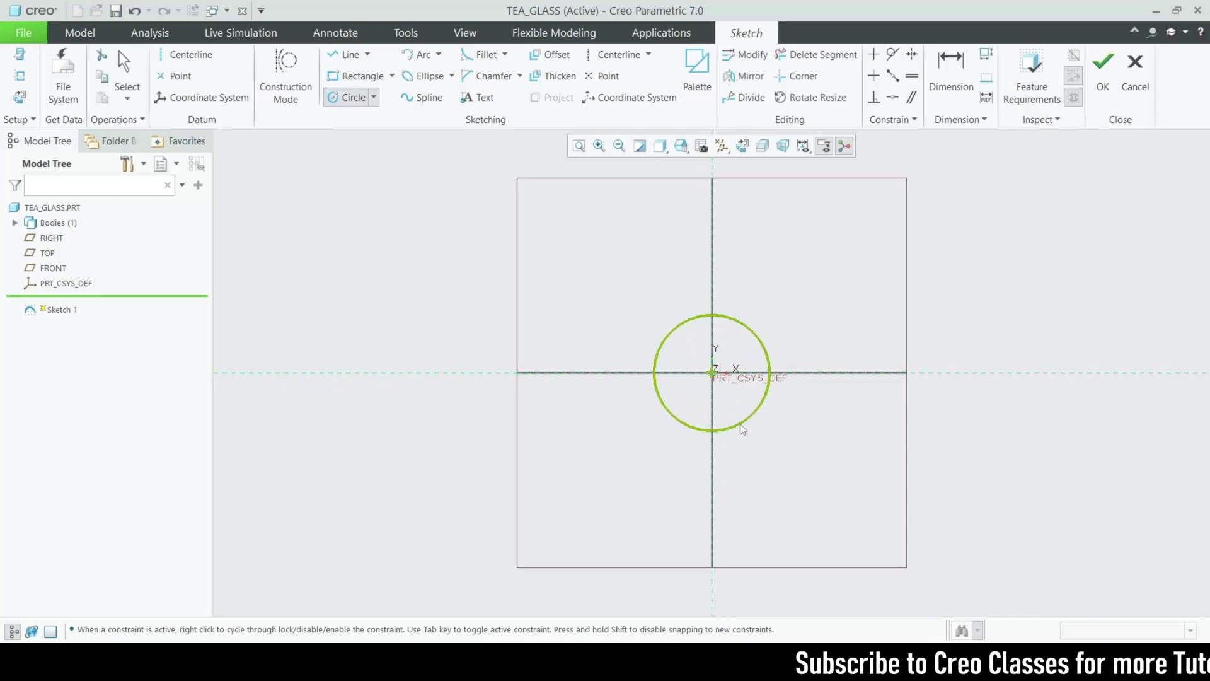
{"action": "middle_click", "coordinate": [735, 426]}
- Set the circle's diameter to 60 and finish the sketch
{"action": "left_click_drag", "start_coordinate": [624, 320], "coordinate": [623, 326]}
{"action": "type", "text": "60"}
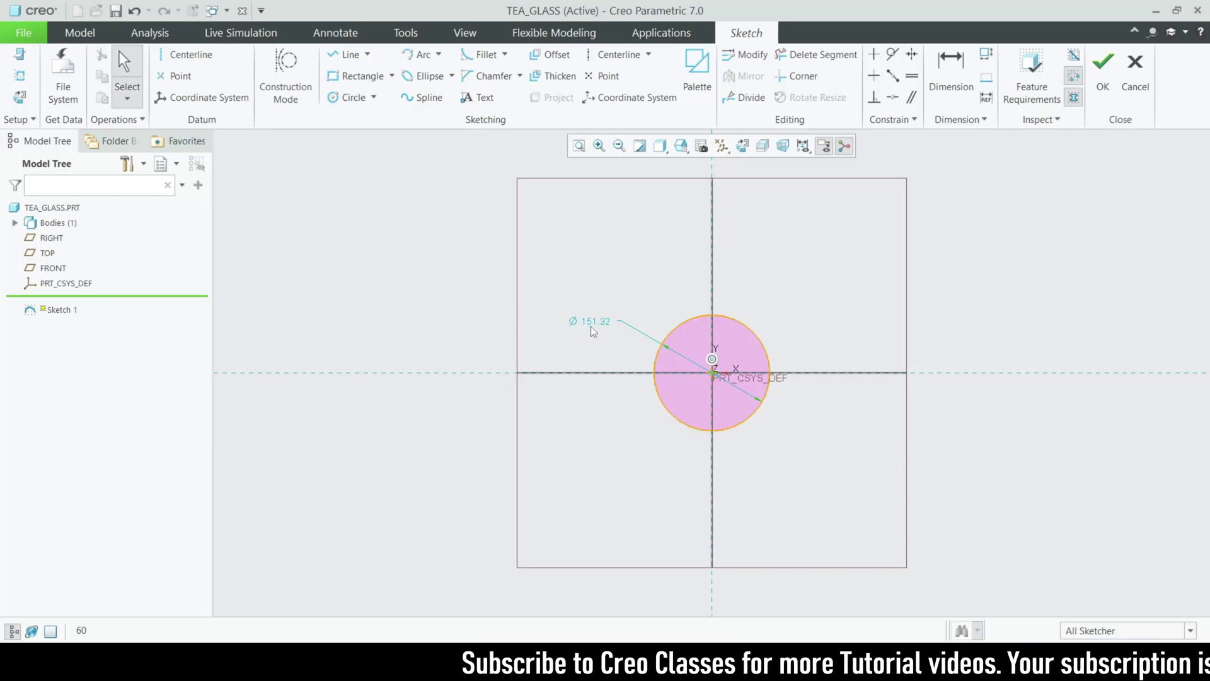
{"action": "double_click", "coordinate": [594, 325]}
{"action": "type", "text": "6"}
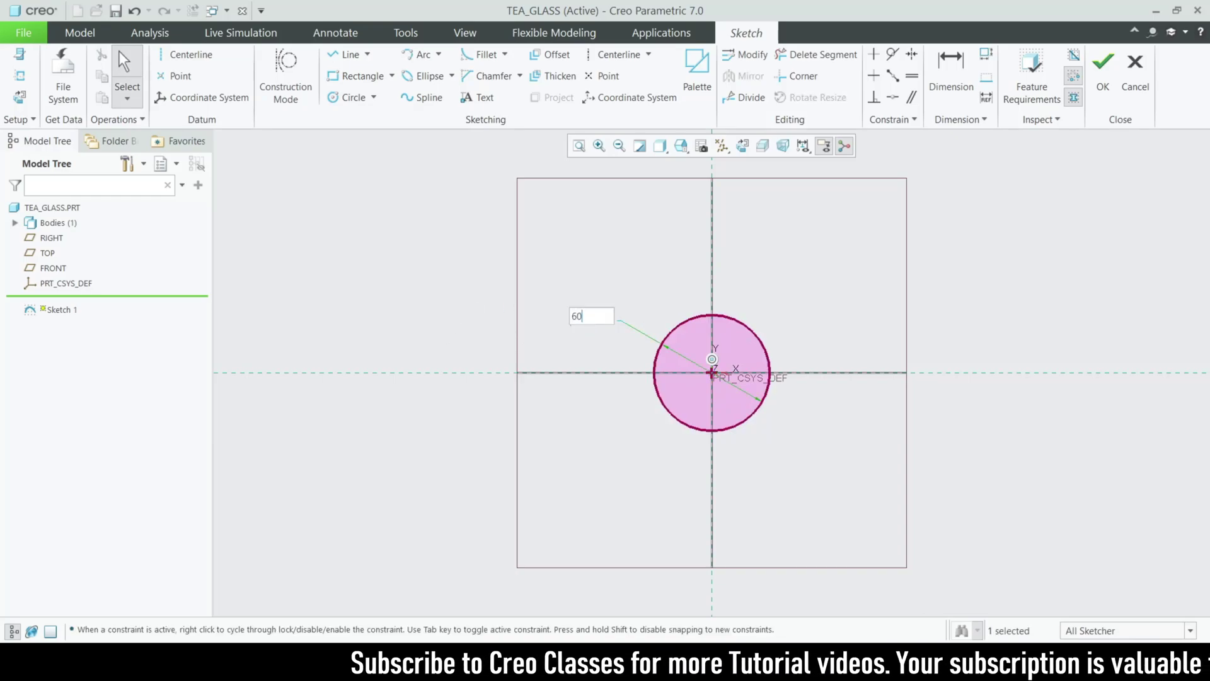
{"action": "type", "text": "0"}
{"action": "key", "text": "Return"}
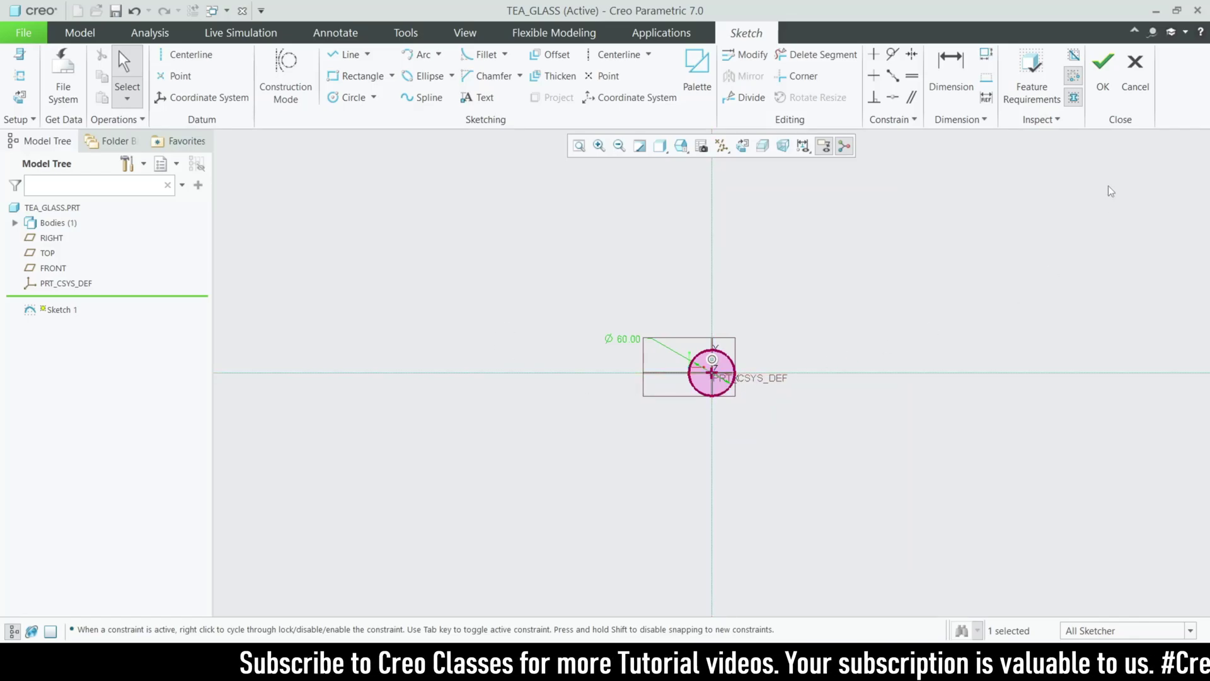
{"action": "left_click", "coordinate": [1102, 81]}
{"action": "left_click", "coordinate": [317, 346]}
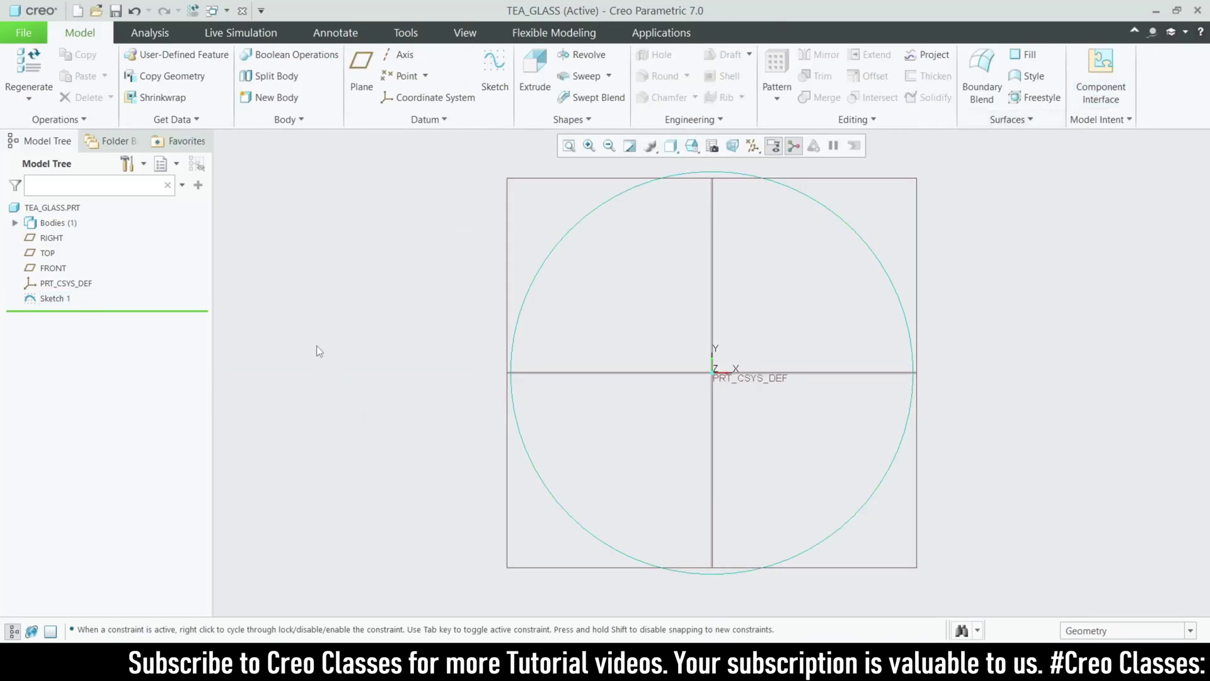
- Start a Blend feature with Sketch 1 as its first section
{"action": "left_click", "coordinate": [570, 120]}
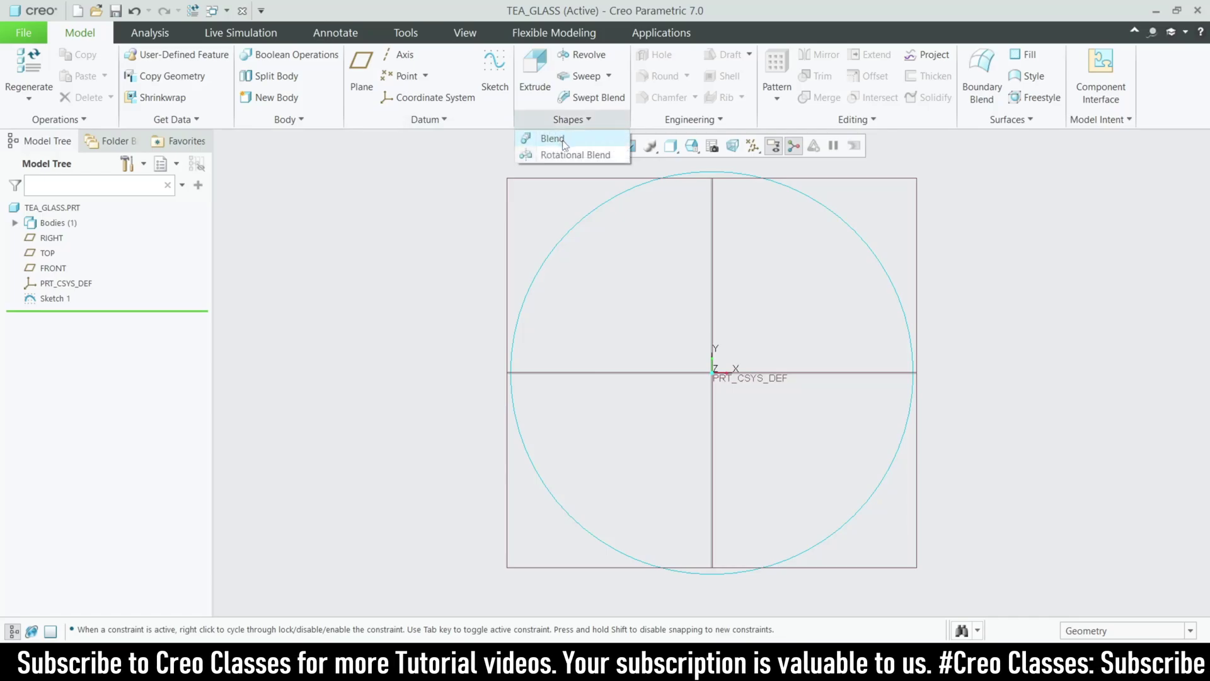
{"action": "left_click", "coordinate": [545, 142]}
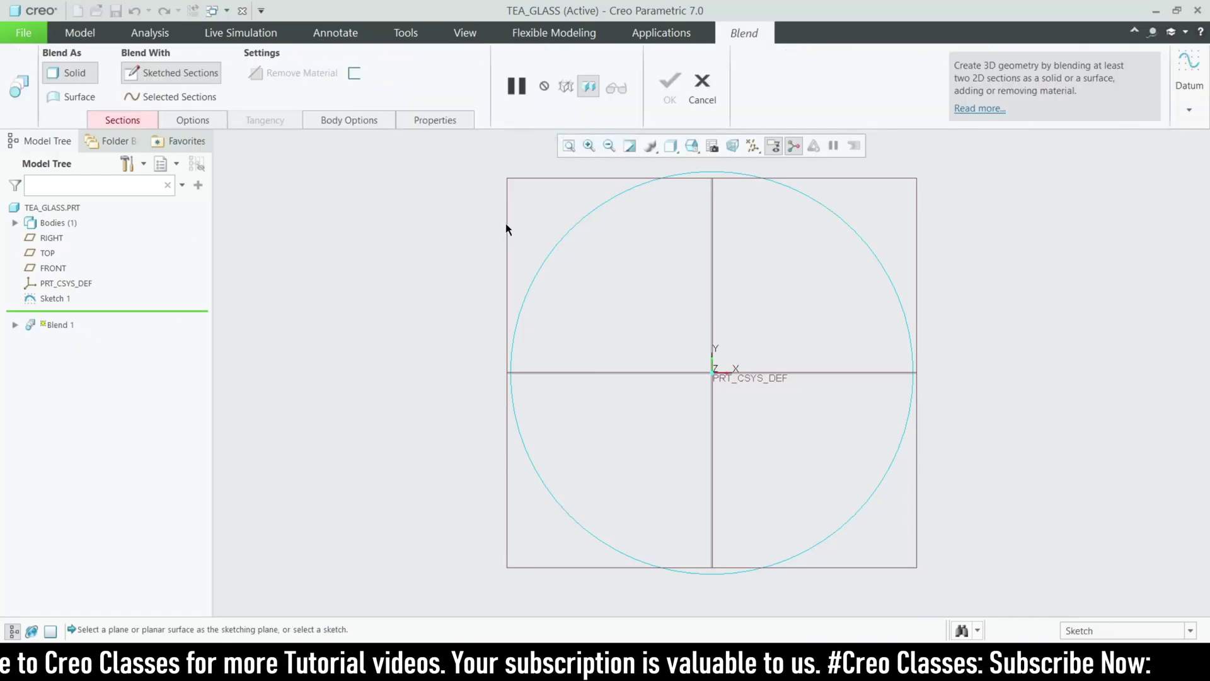
{"action": "left_click", "coordinate": [578, 221]}
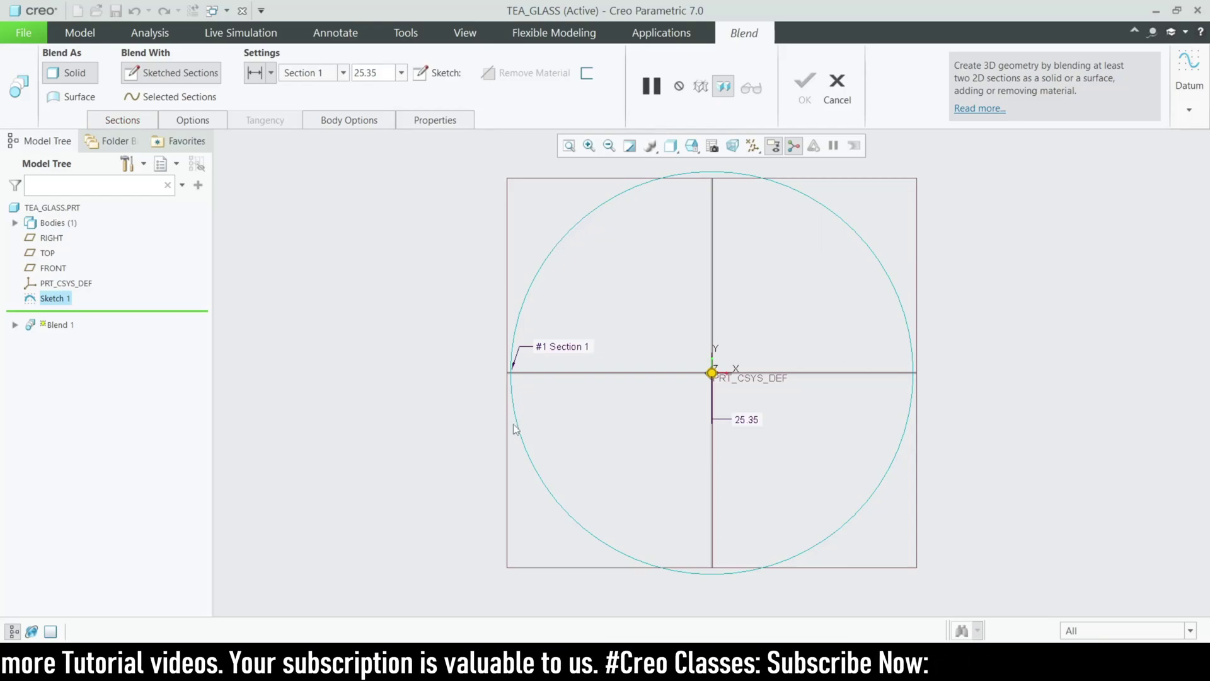
{"action": "scroll", "coordinate": [607, 225], "scroll_direction": "up", "scroll_amount": 2}
{"action": "middle_click_drag", "start_coordinate": [607, 378], "coordinate": [651, 281]}
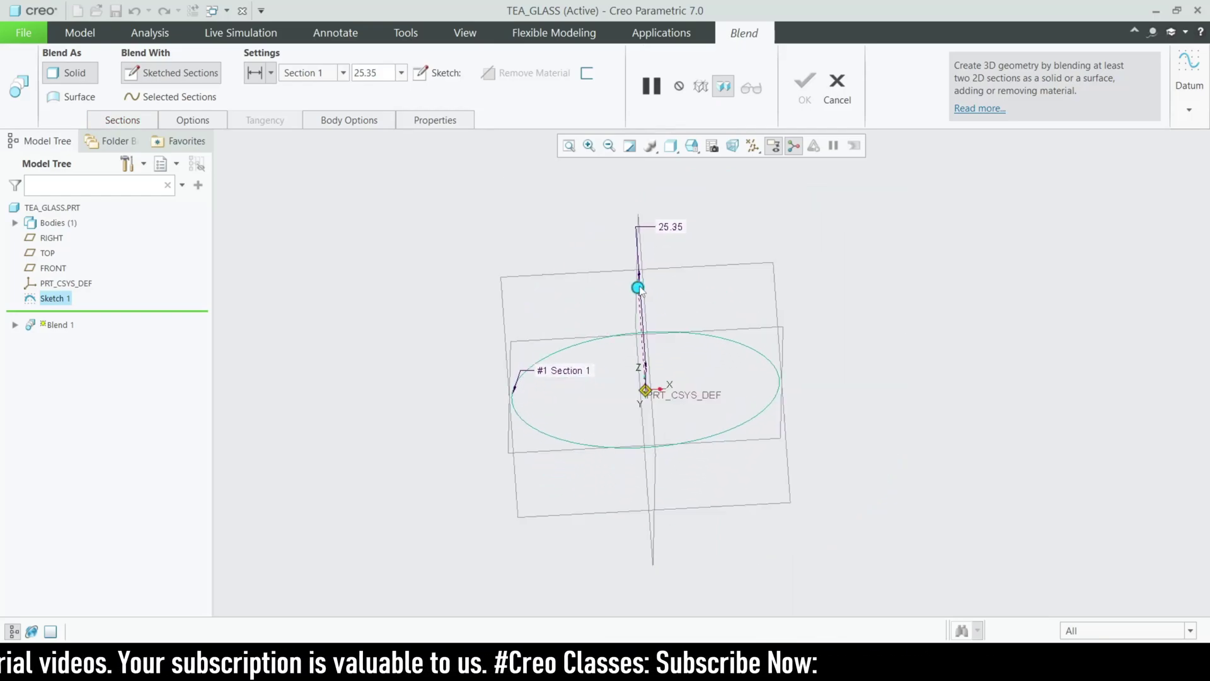
- Offset the second blend section 90 from the first and begin sketching it
{"action": "left_click_drag", "start_coordinate": [638, 288], "coordinate": [659, 521]}
{"action": "middle_click_drag", "start_coordinate": [684, 343], "coordinate": [698, 345]}
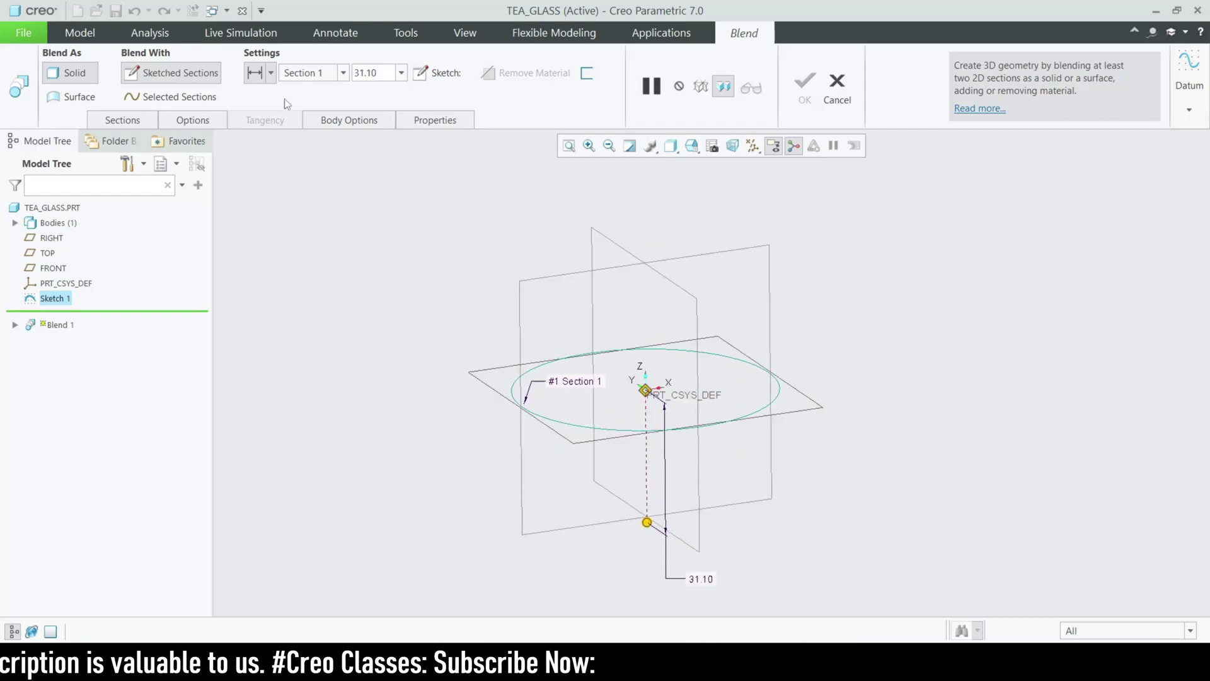
{"action": "left_click", "coordinate": [380, 73]}
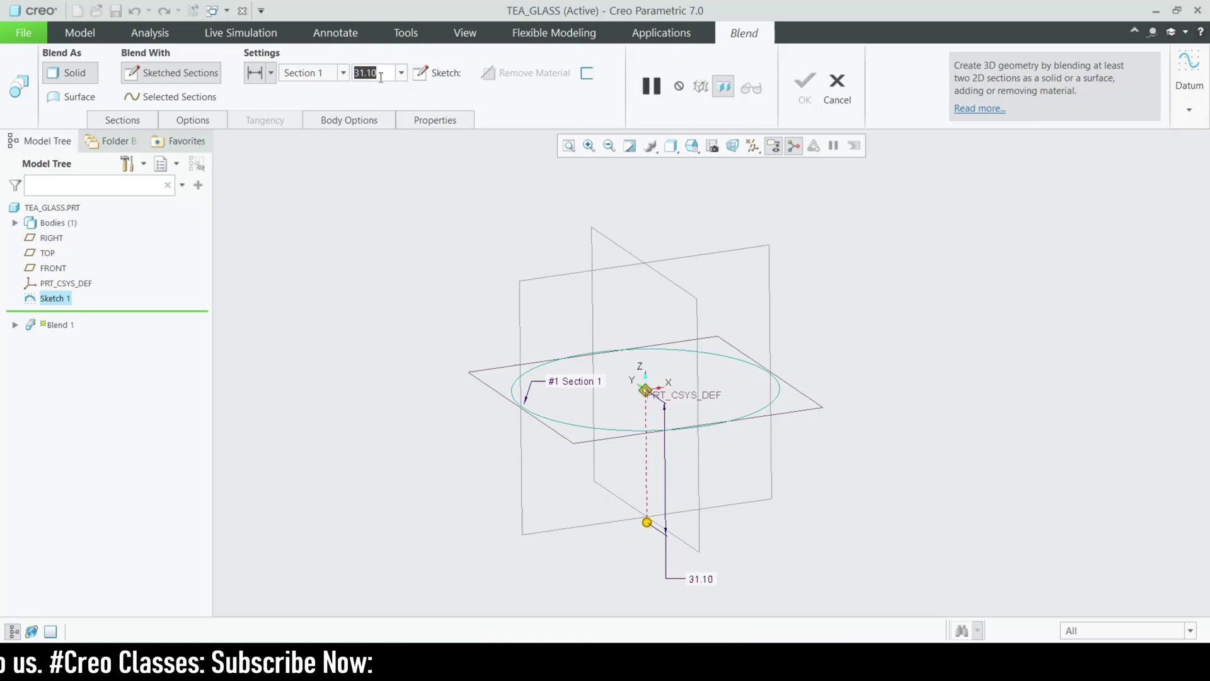
{"action": "type", "text": "90"}
{"action": "key", "text": "Return"}
{"action": "scroll", "coordinate": [576, 340], "scroll_direction": "down", "scroll_amount": 3}
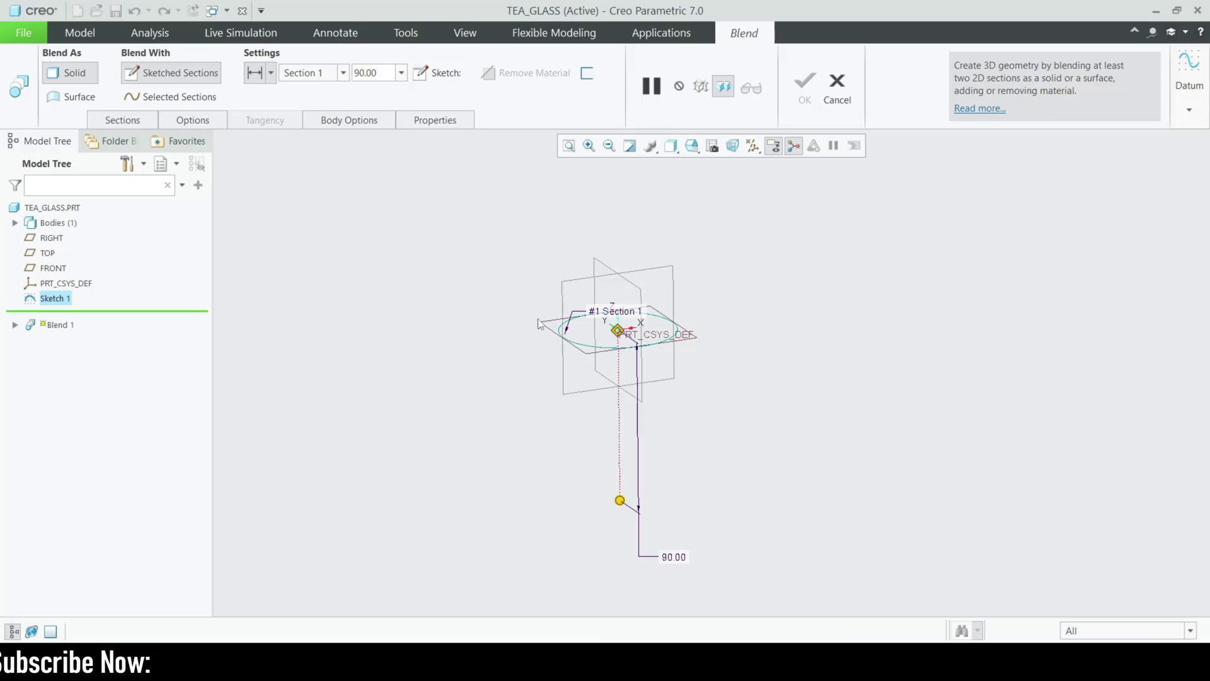
{"action": "left_click", "coordinate": [426, 73]}
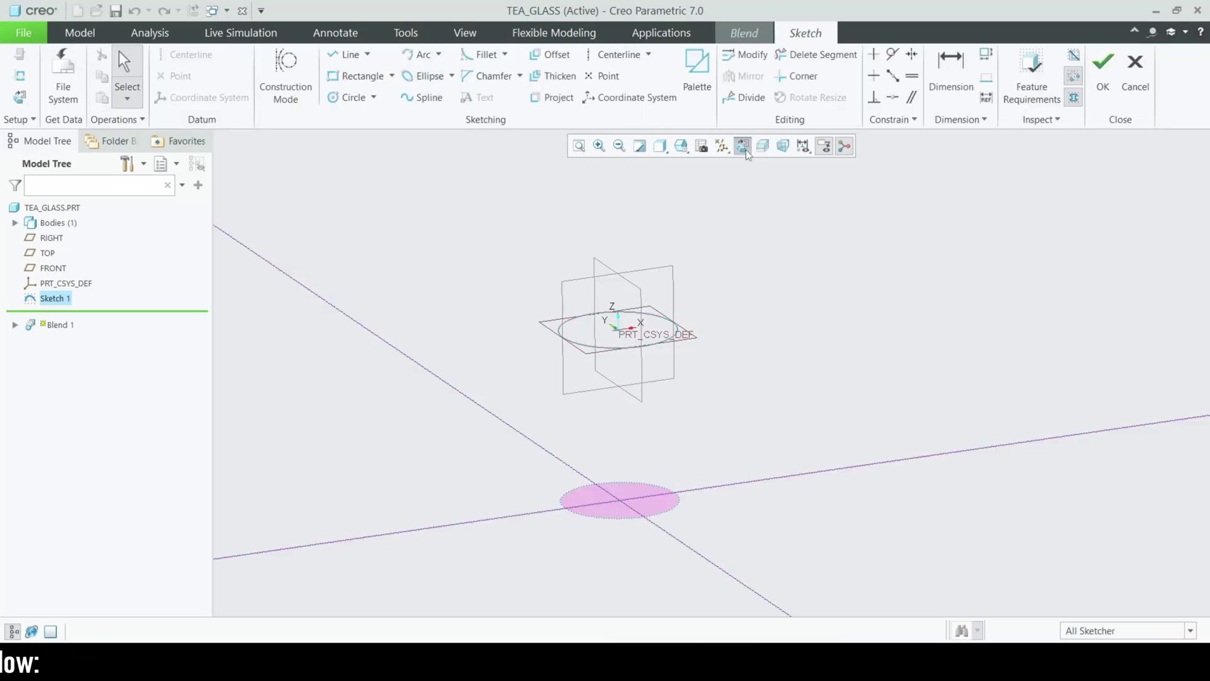
- Draw the second blend section as a circle centred on the origin
{"action": "left_click", "coordinate": [350, 98]}
{"action": "scroll", "coordinate": [612, 569], "scroll_direction": "up", "scroll_amount": 8}
{"action": "scroll", "coordinate": [621, 353], "scroll_direction": "down", "scroll_amount": 4}
{"action": "left_click", "coordinate": [631, 329]}
{"action": "left_click", "coordinate": [655, 397]}
{"action": "middle_click", "coordinate": [698, 341]}
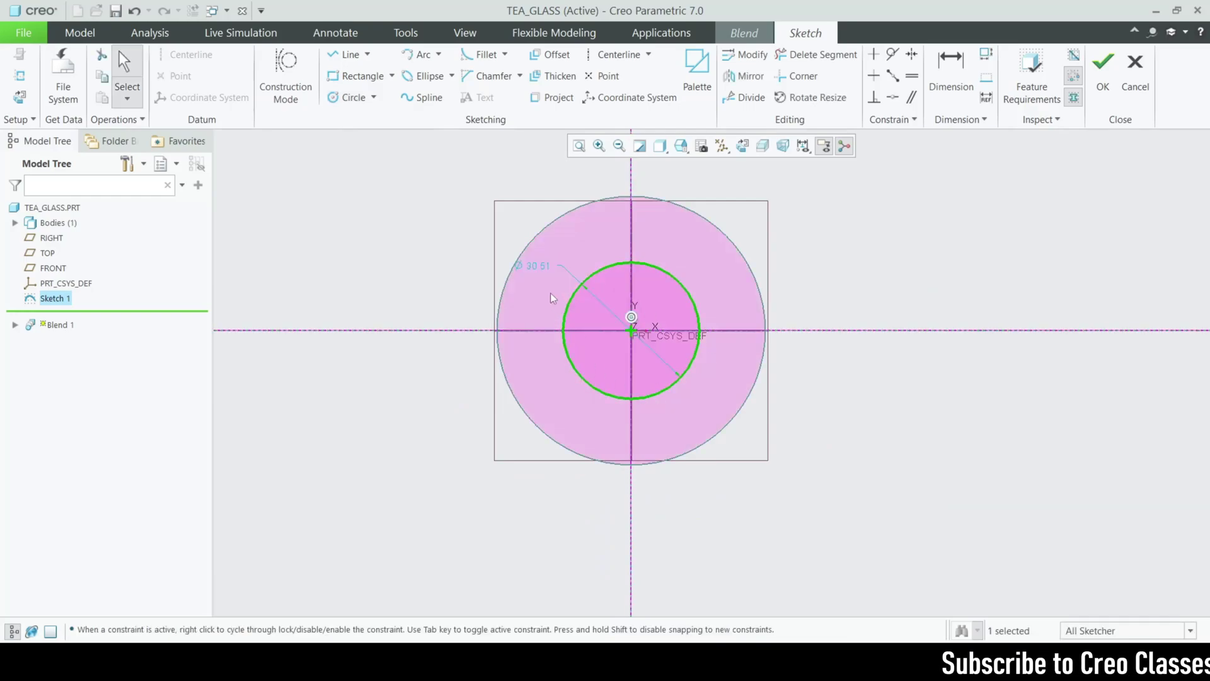
- Set the second circle's diameter to 37.00, accept the section, and inspect the tapered preview
{"action": "double_click", "coordinate": [544, 267]}
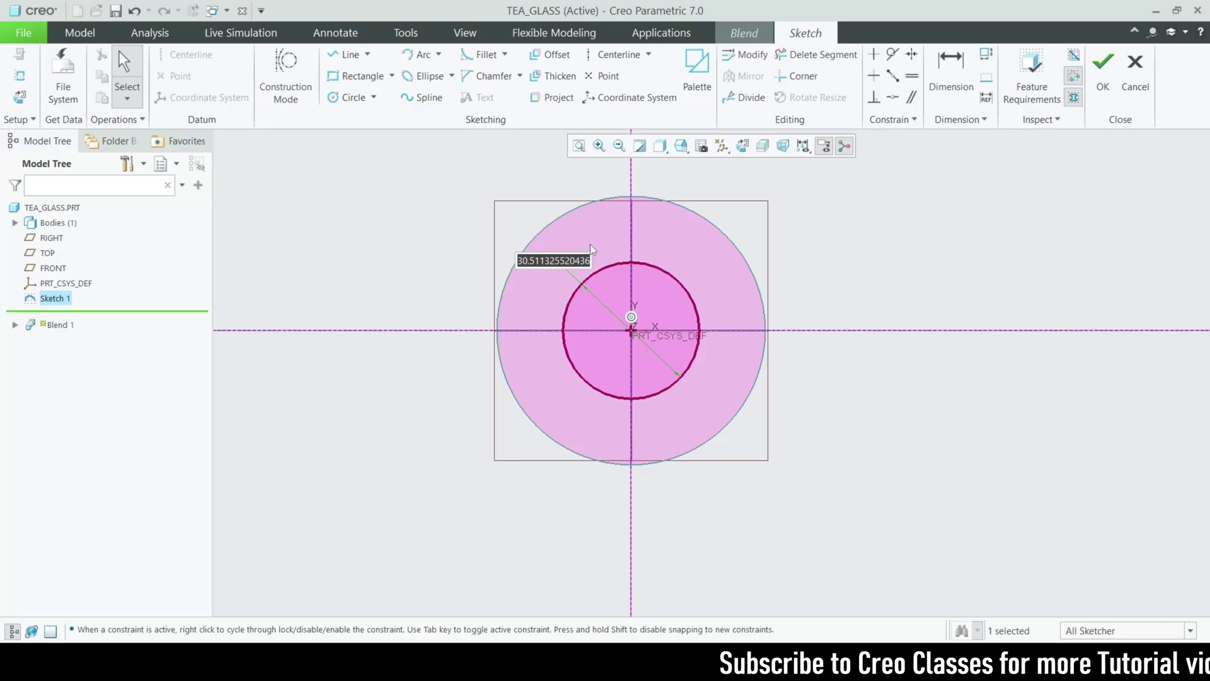
{"action": "type", "text": "37"}
{"action": "key", "text": "Return"}
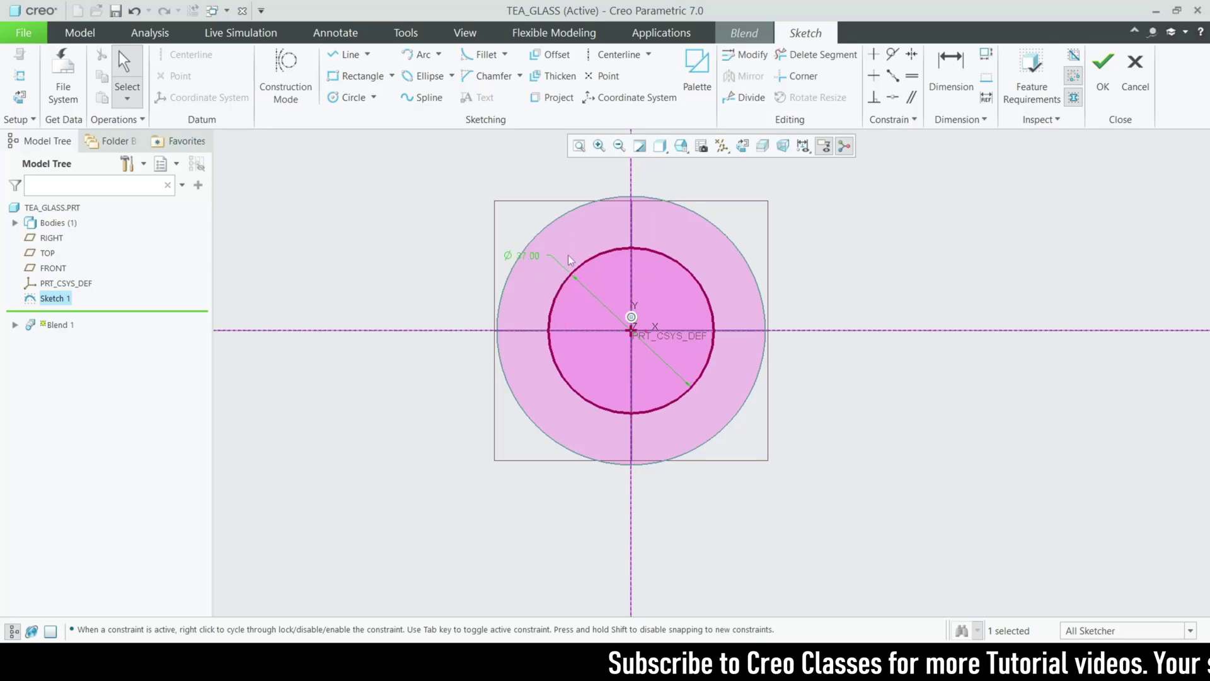
{"action": "left_click", "coordinate": [1103, 66]}
{"action": "middle_click_drag", "start_coordinate": [802, 411], "coordinate": [705, 436]}
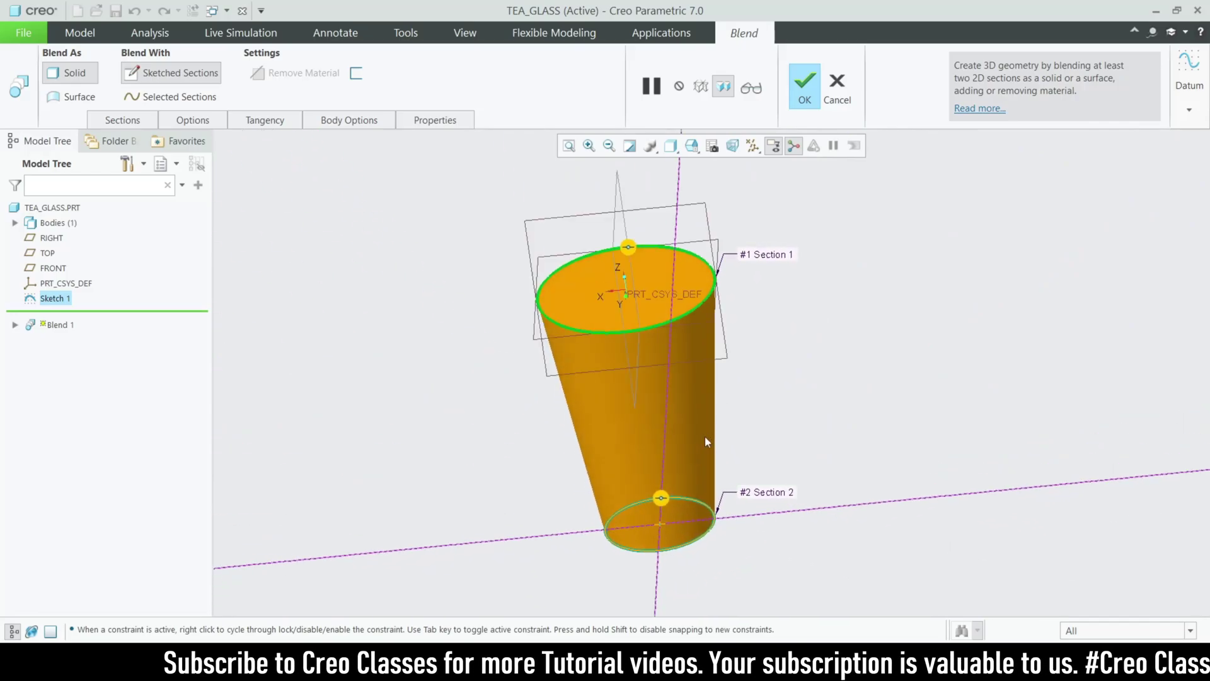
- Complete the blend as a solid glass body and display it with Shading With Edges
{"action": "left_click", "coordinate": [805, 86]}
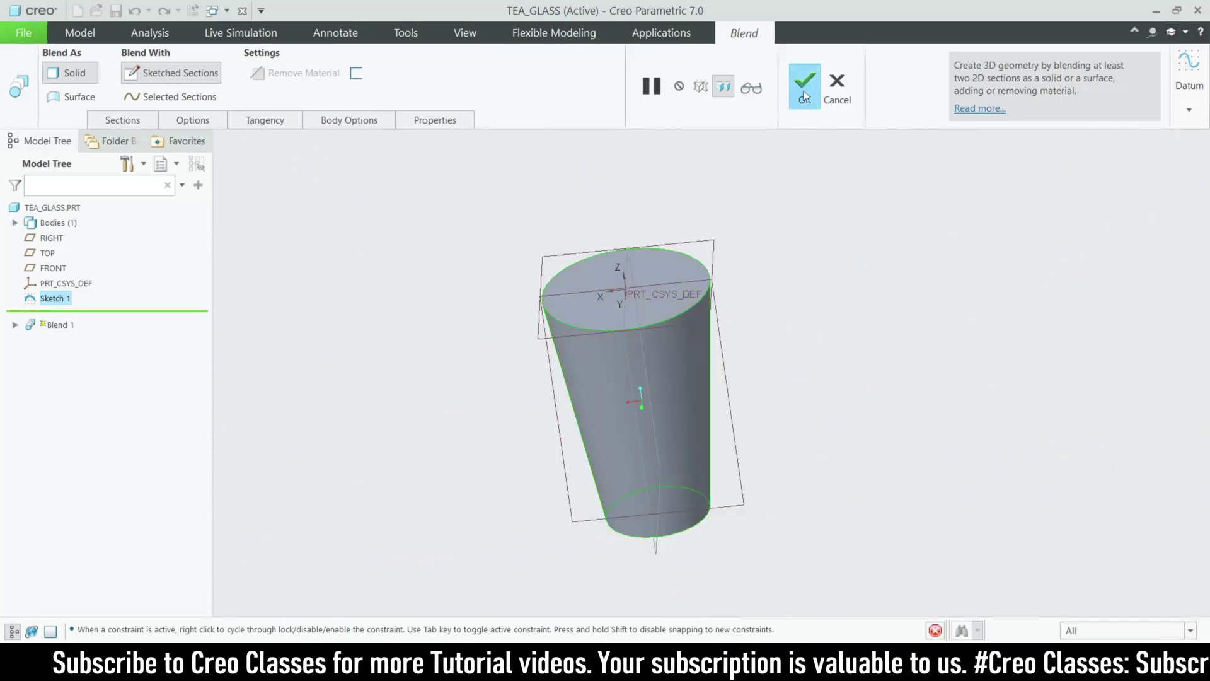
{"action": "scroll", "coordinate": [660, 165], "scroll_direction": "down", "scroll_amount": 3}
{"action": "left_click", "coordinate": [671, 145]}
{"action": "left_click", "coordinate": [718, 181]}
{"action": "scroll", "coordinate": [675, 246], "scroll_direction": "up", "scroll_amount": 3}
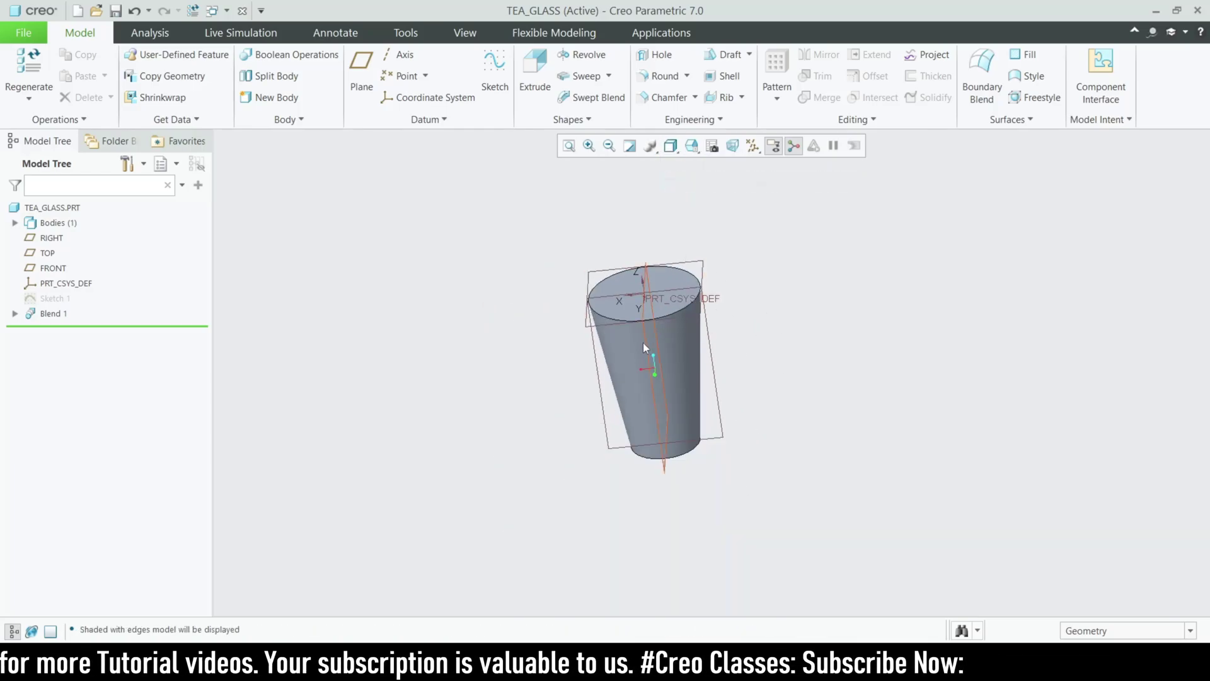
{"action": "middle_click_drag", "start_coordinate": [637, 339], "coordinate": [694, 319]}
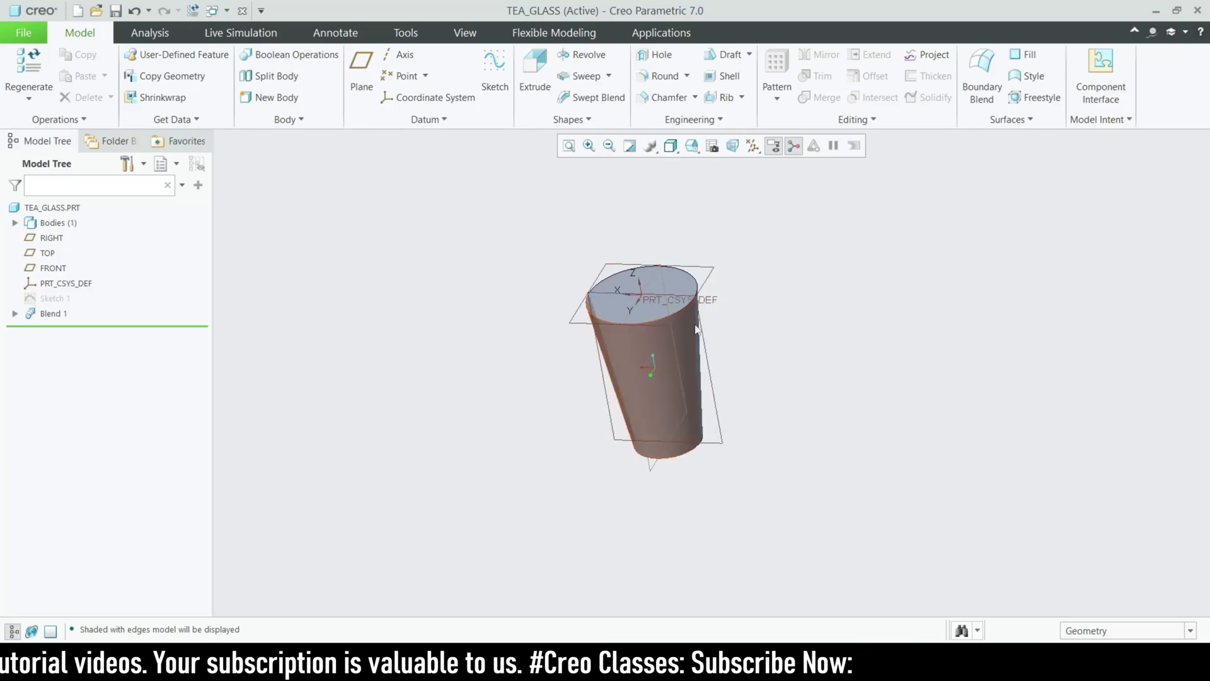
{"action": "scroll", "coordinate": [694, 326], "scroll_direction": "down", "scroll_amount": 3}
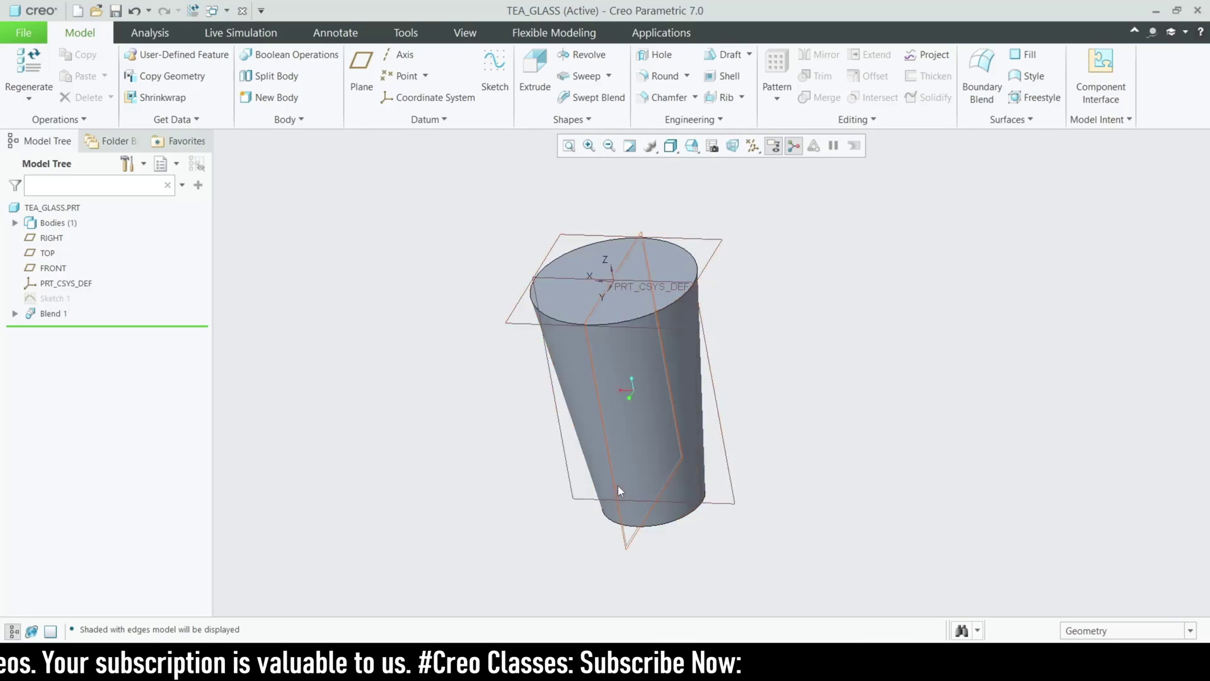
{"action": "scroll", "coordinate": [618, 490], "scroll_direction": "down", "scroll_amount": 2}
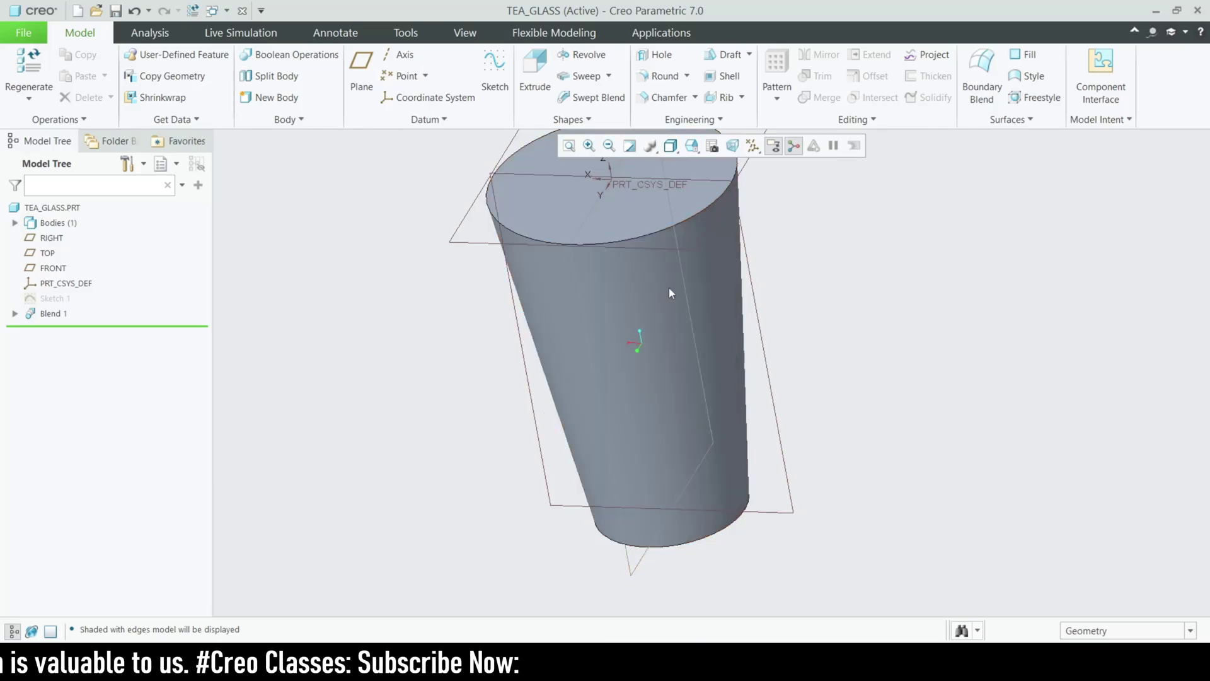
- Define a new datum plane offset 42.10 from the RIGHT plane
{"action": "left_click", "coordinate": [361, 70]}
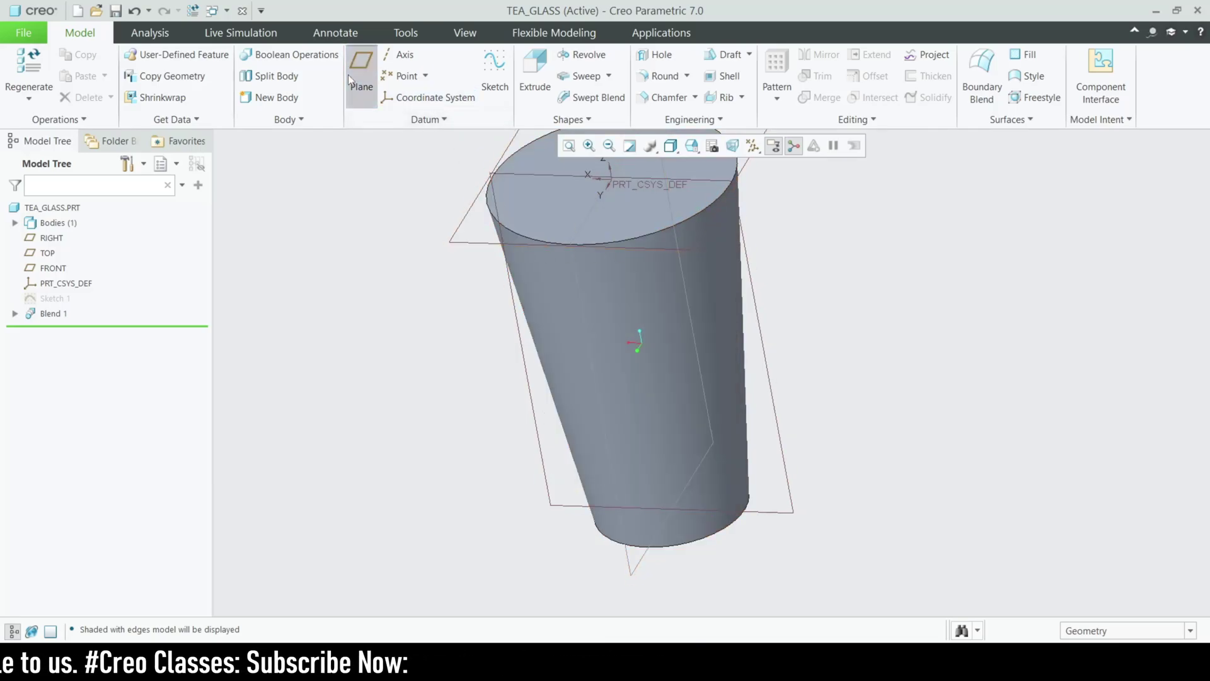
{"action": "left_click", "coordinate": [633, 572]}
{"action": "left_click_drag", "start_coordinate": [642, 340], "coordinate": [786, 357]}
{"action": "double_click", "coordinate": [1101, 331]}
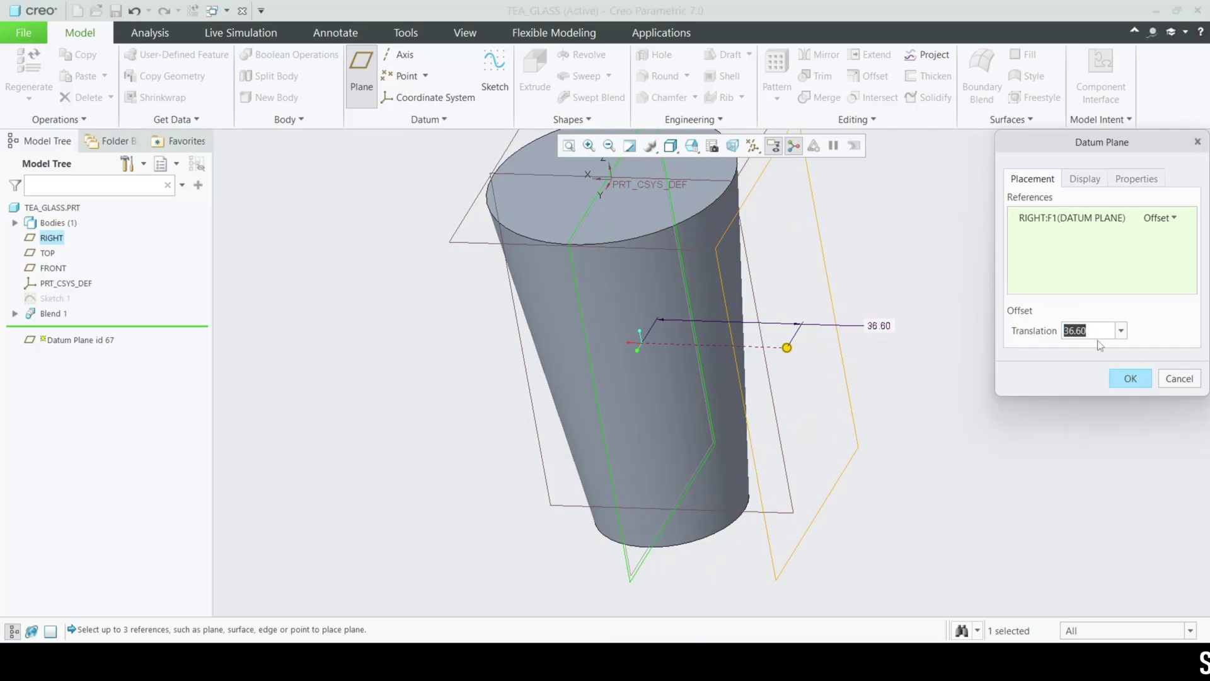
{"action": "type", "text": "42.1"}
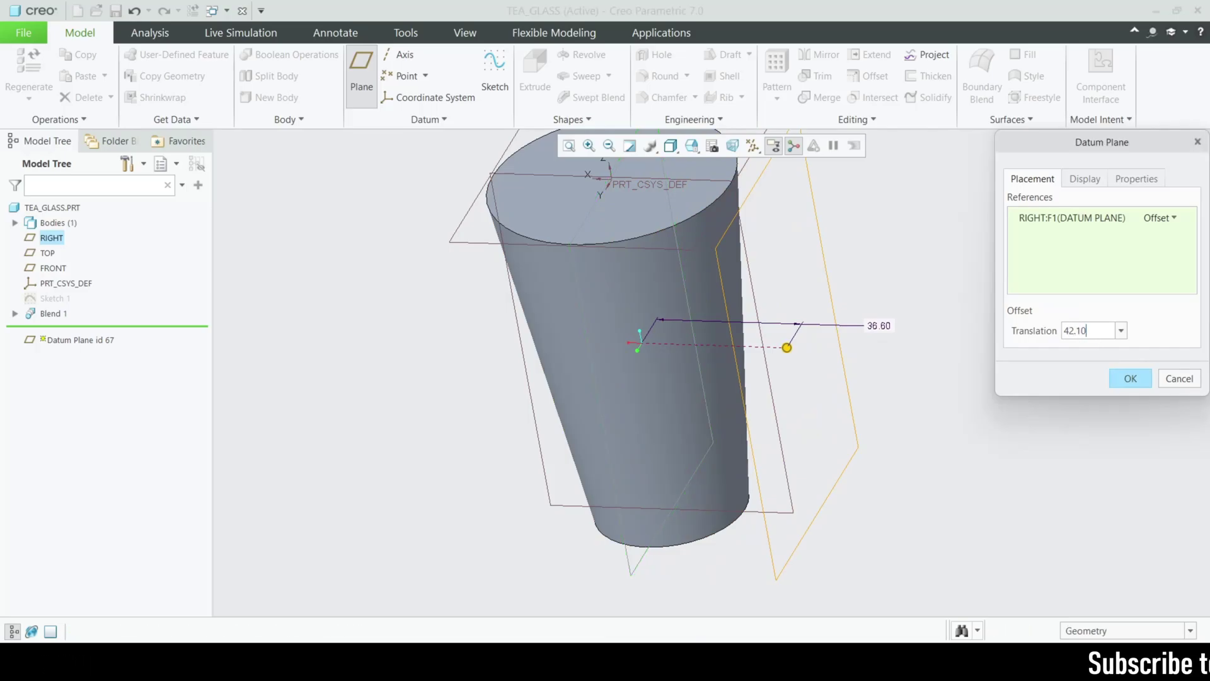
{"action": "key", "text": "Return"}
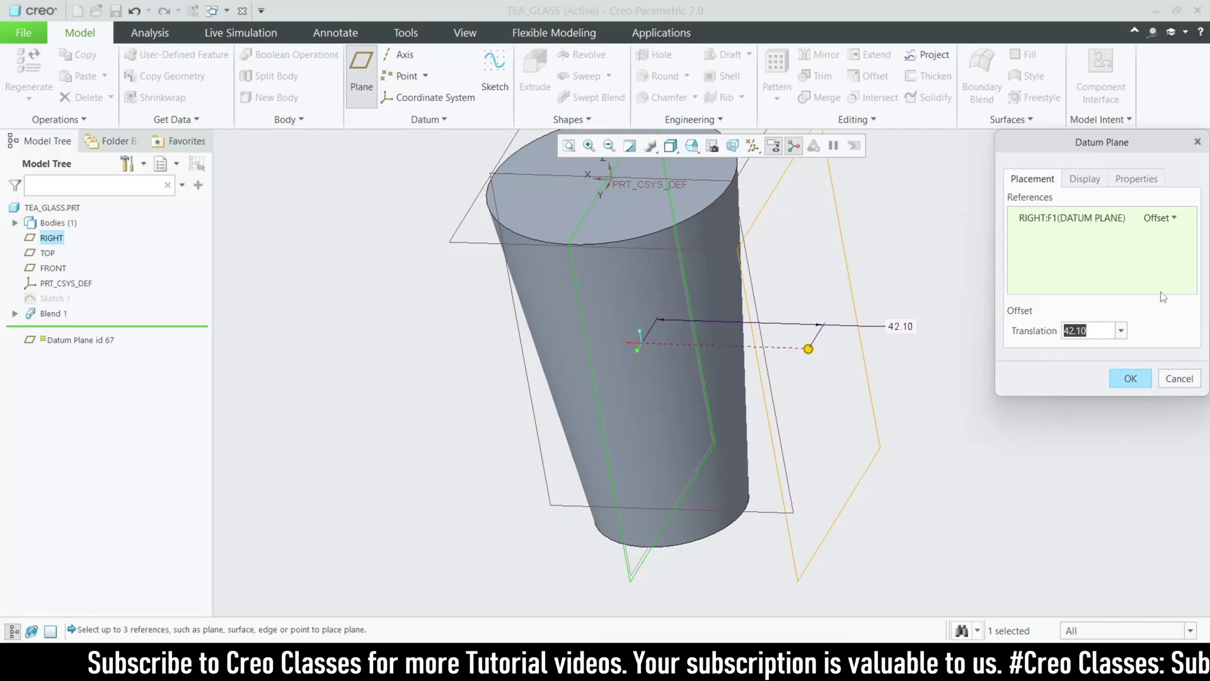
- Confirm datum plane DTM1 and start a sketch on it, viewed face-on
{"action": "left_click", "coordinate": [1139, 378]}
{"action": "scroll", "coordinate": [766, 373], "scroll_direction": "down", "scroll_amount": 2}
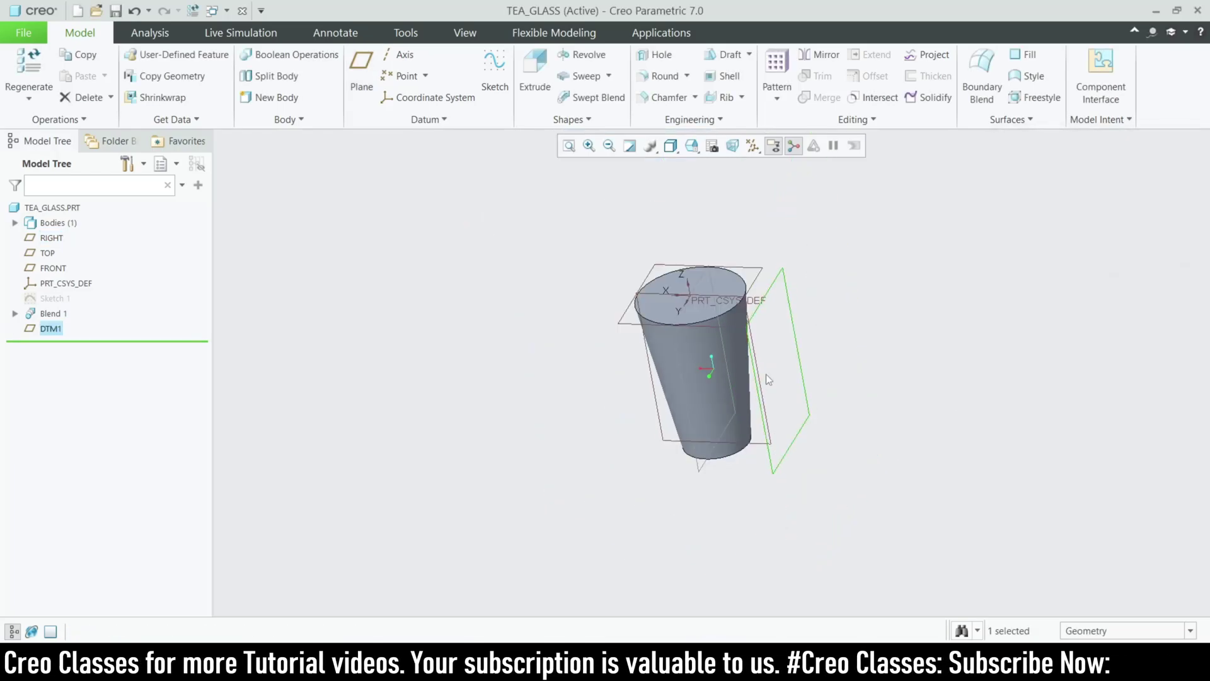
{"action": "left_click", "coordinate": [495, 63]}
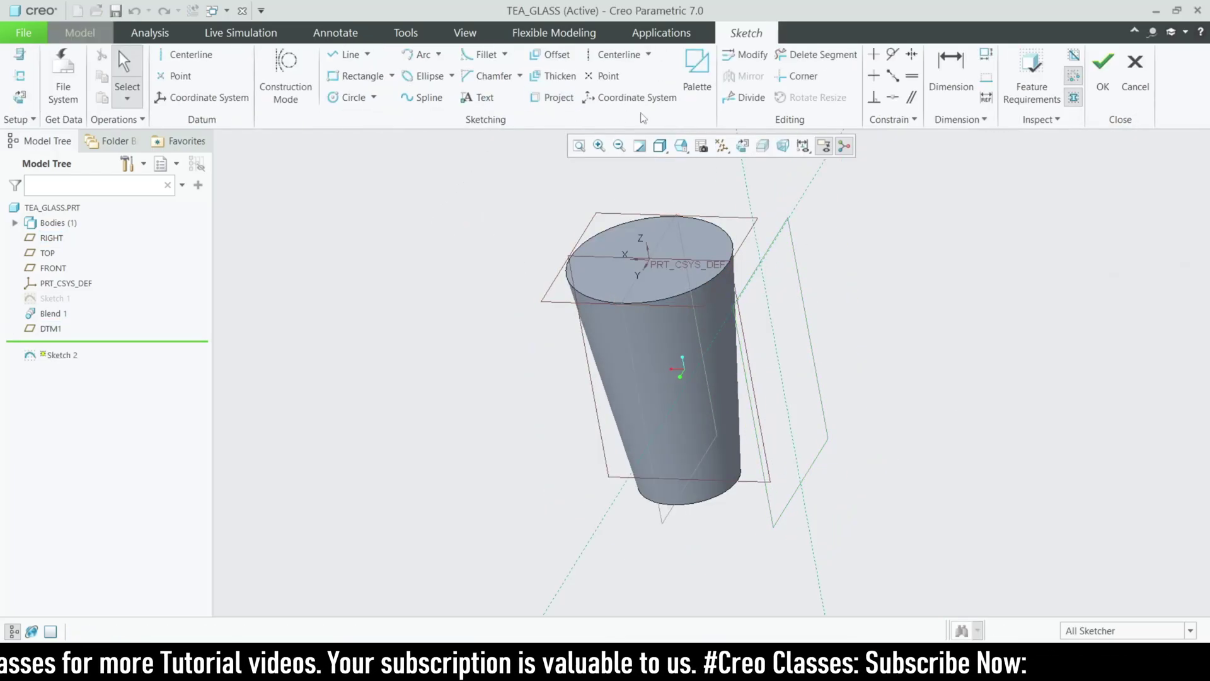
{"action": "left_click", "coordinate": [742, 147]}
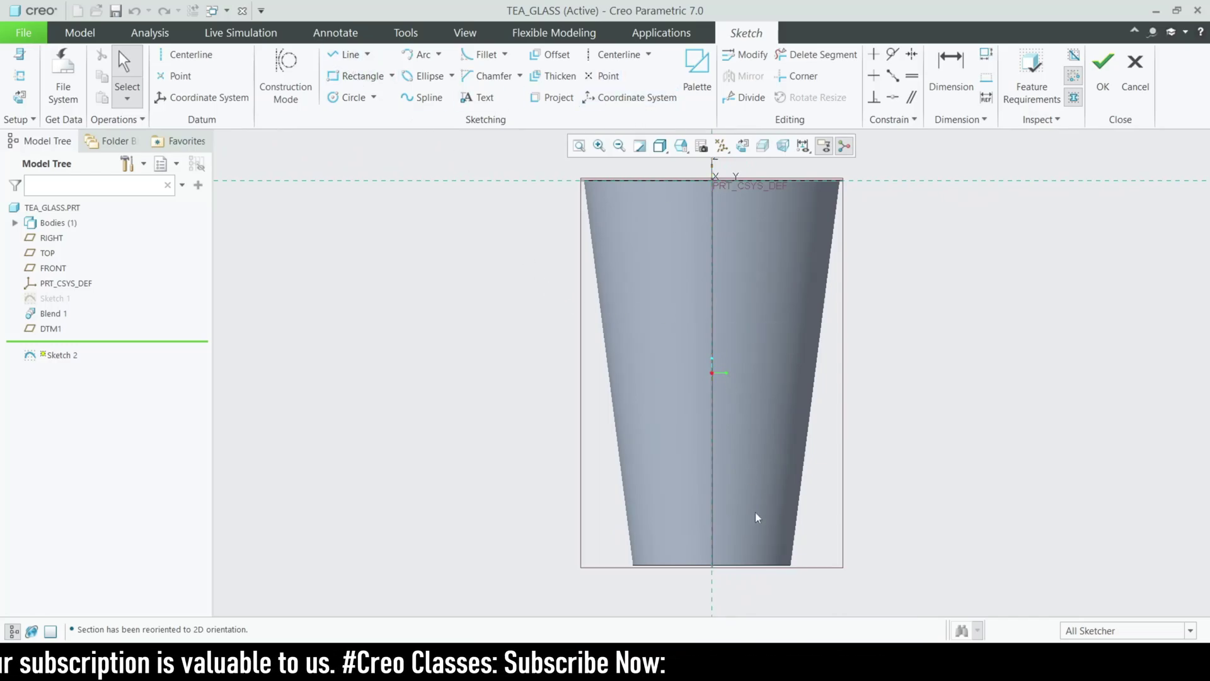
{"action": "scroll", "coordinate": [755, 561], "scroll_direction": "up", "scroll_amount": 2}
- Place four sketch points: two near the glass bottom and two higher up
{"action": "left_click", "coordinate": [604, 75]}
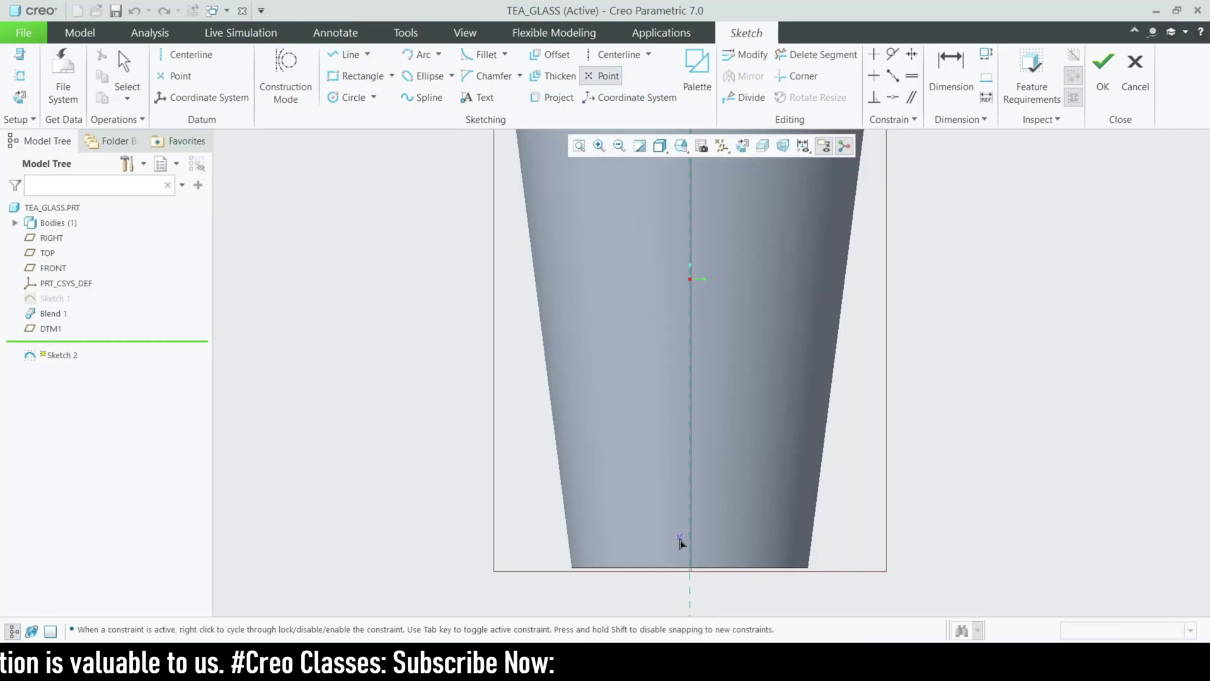
{"action": "left_click", "coordinate": [661, 520]}
{"action": "left_click", "coordinate": [719, 521]}
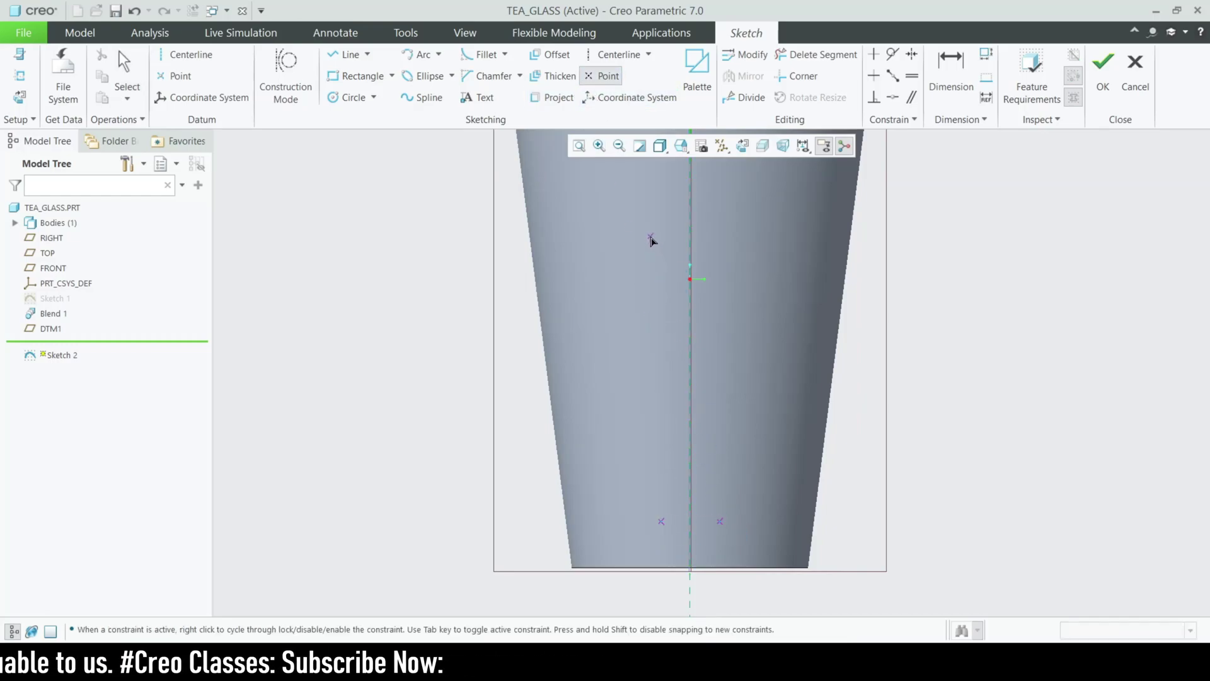
{"action": "left_click", "coordinate": [661, 266]}
{"action": "left_click", "coordinate": [720, 267]}
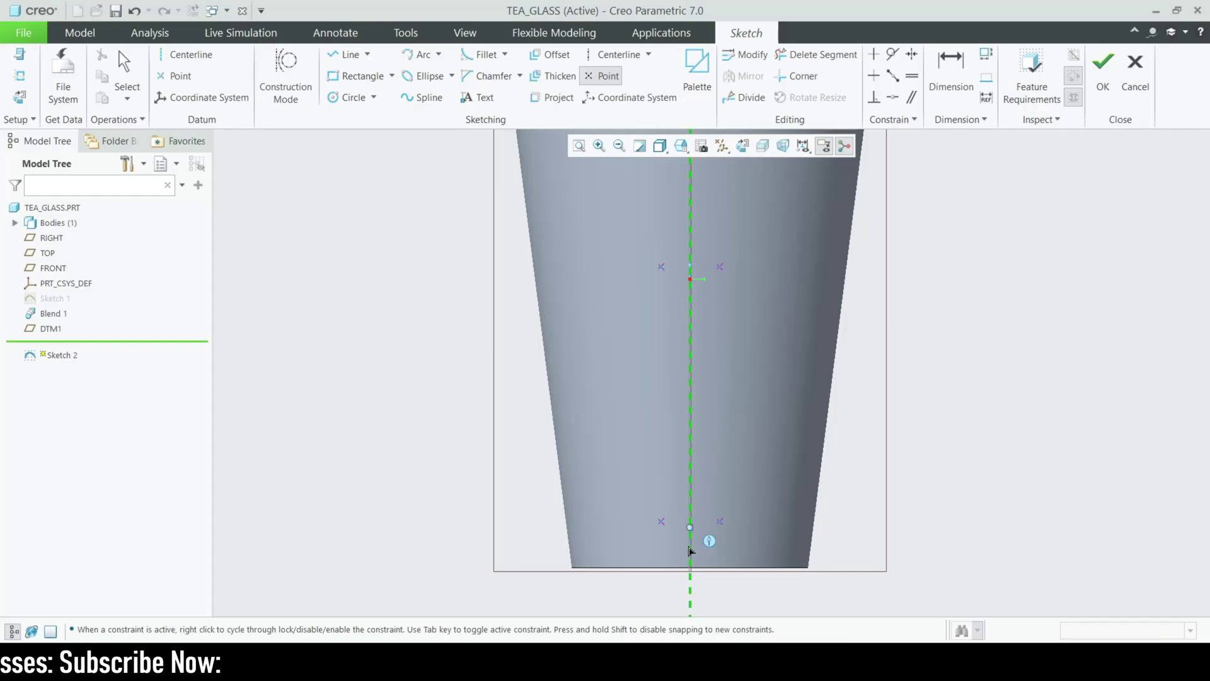
{"action": "middle_click", "coordinate": [708, 540]}
{"action": "scroll", "coordinate": [681, 542], "scroll_direction": "up", "scroll_amount": 2}
- Dimension the left and right points 5.00 each side of centre
{"action": "double_click", "coordinate": [680, 504]}
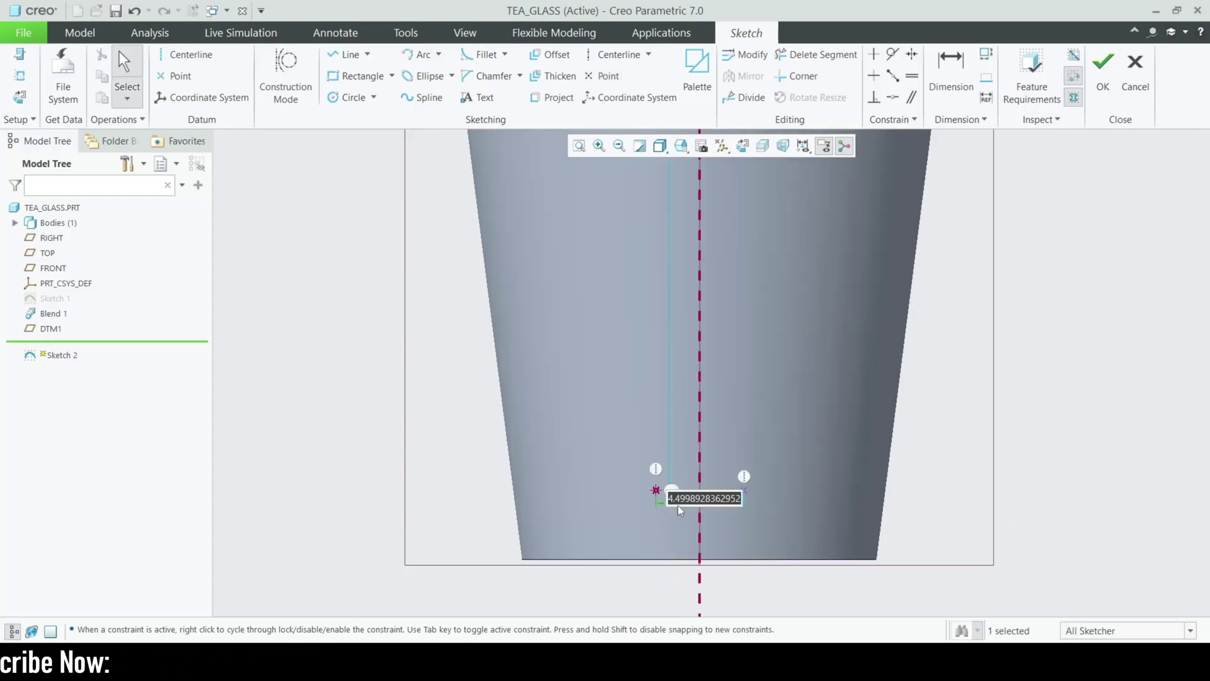
{"action": "type", "text": "5"}
{"action": "key", "text": "Return"}
{"action": "double_click", "coordinate": [724, 503]}
{"action": "type", "text": "5"}
{"action": "key", "text": "Return"}
{"action": "scroll", "coordinate": [726, 538], "scroll_direction": "up", "scroll_amount": 2}
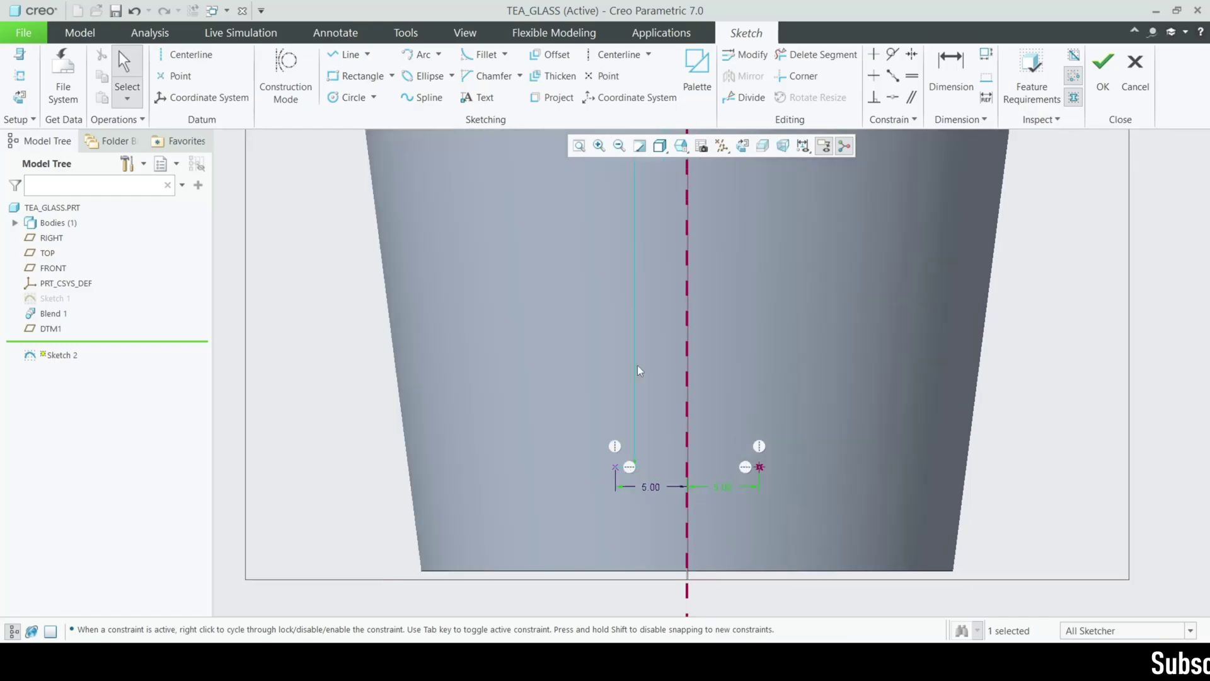
- Dimension the lower points 8.00 above the bottom and the vertical spacing 46.73
{"action": "left_click", "coordinate": [936, 63]}
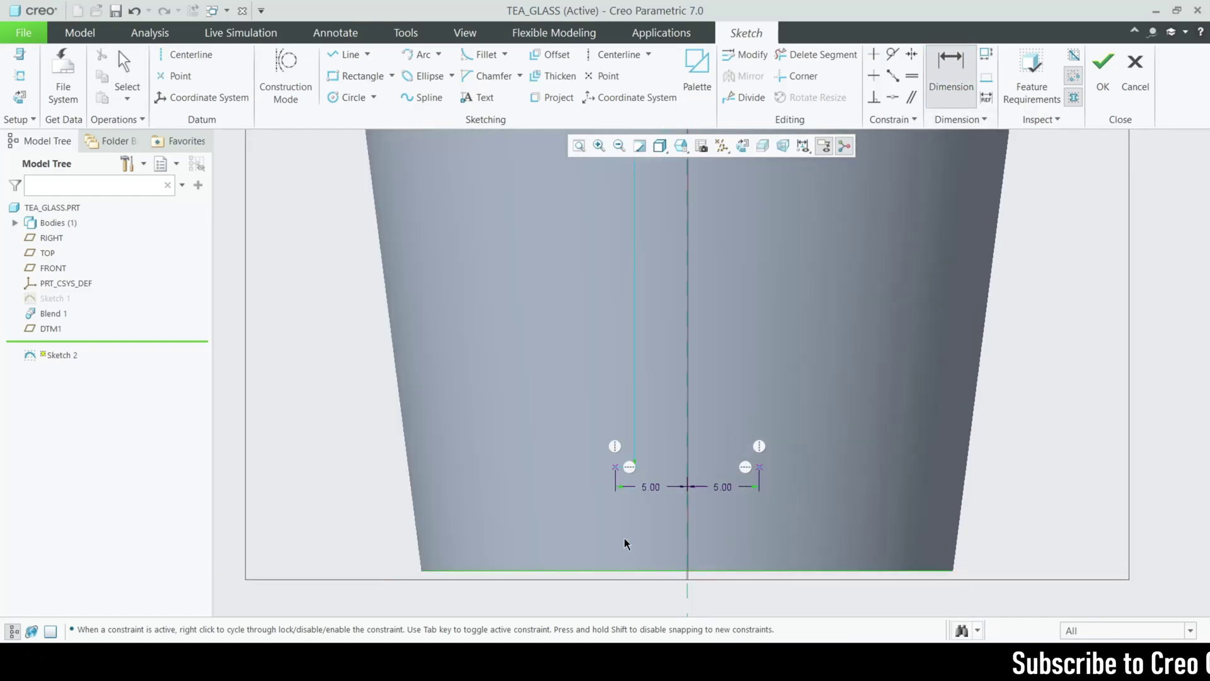
{"action": "left_click", "coordinate": [616, 467]}
{"action": "middle_click", "coordinate": [604, 518]}
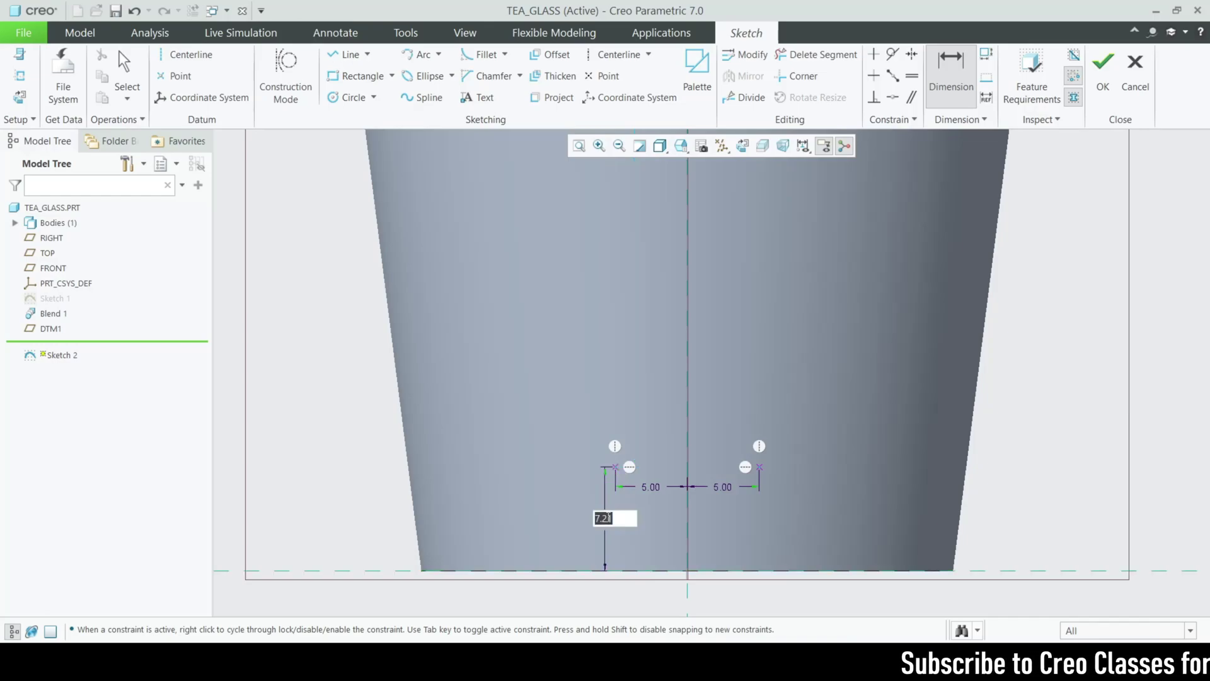
{"action": "type", "text": "8"}
{"action": "key", "text": "Return"}
{"action": "scroll", "coordinate": [648, 586], "scroll_direction": "down", "scroll_amount": 3}
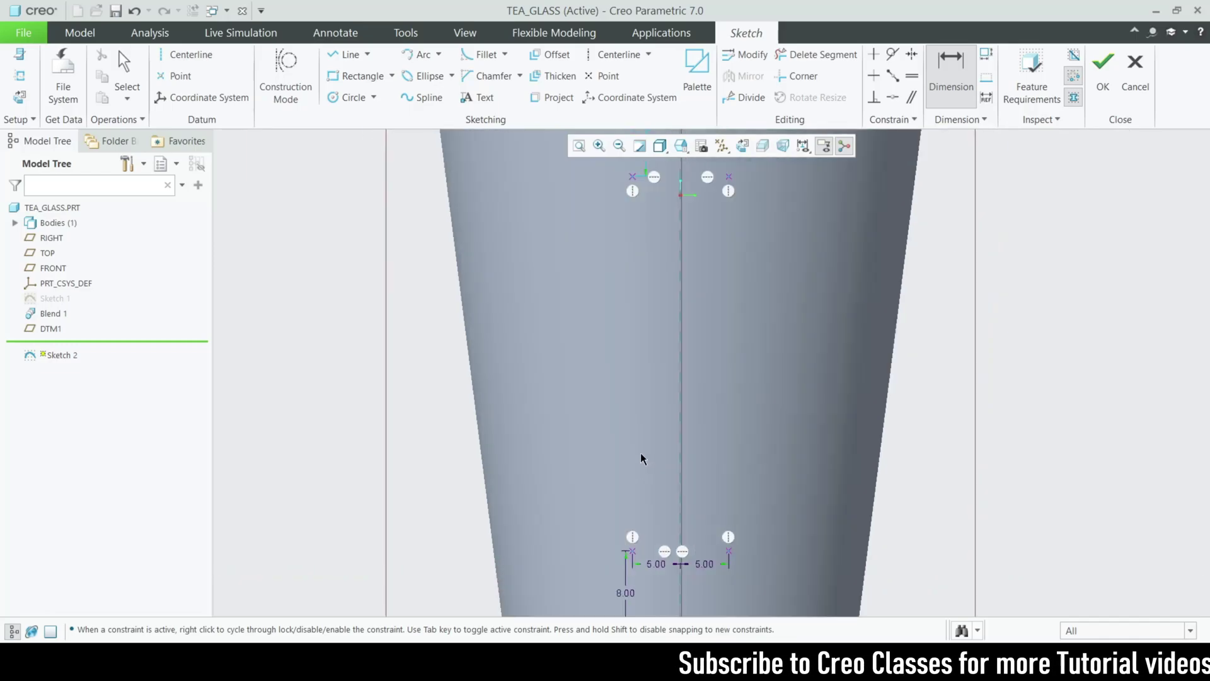
{"action": "middle_click", "coordinate": [626, 416]}
{"action": "type", "text": "46.73"}
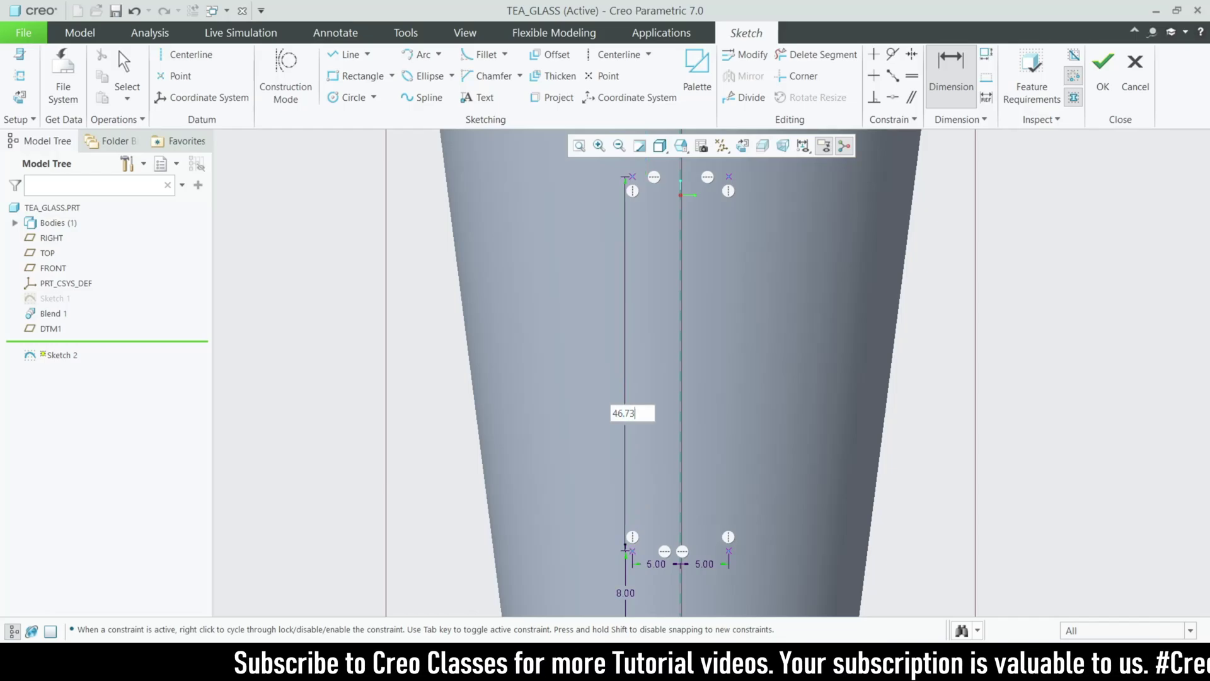
{"action": "key", "text": "Return"}
{"action": "scroll", "coordinate": [599, 465], "scroll_direction": "down", "scroll_amount": 3}
{"action": "scroll", "coordinate": [655, 287], "scroll_direction": "up", "scroll_amount": 3}
{"action": "scroll", "coordinate": [656, 287], "scroll_direction": "up", "scroll_amount": 2}
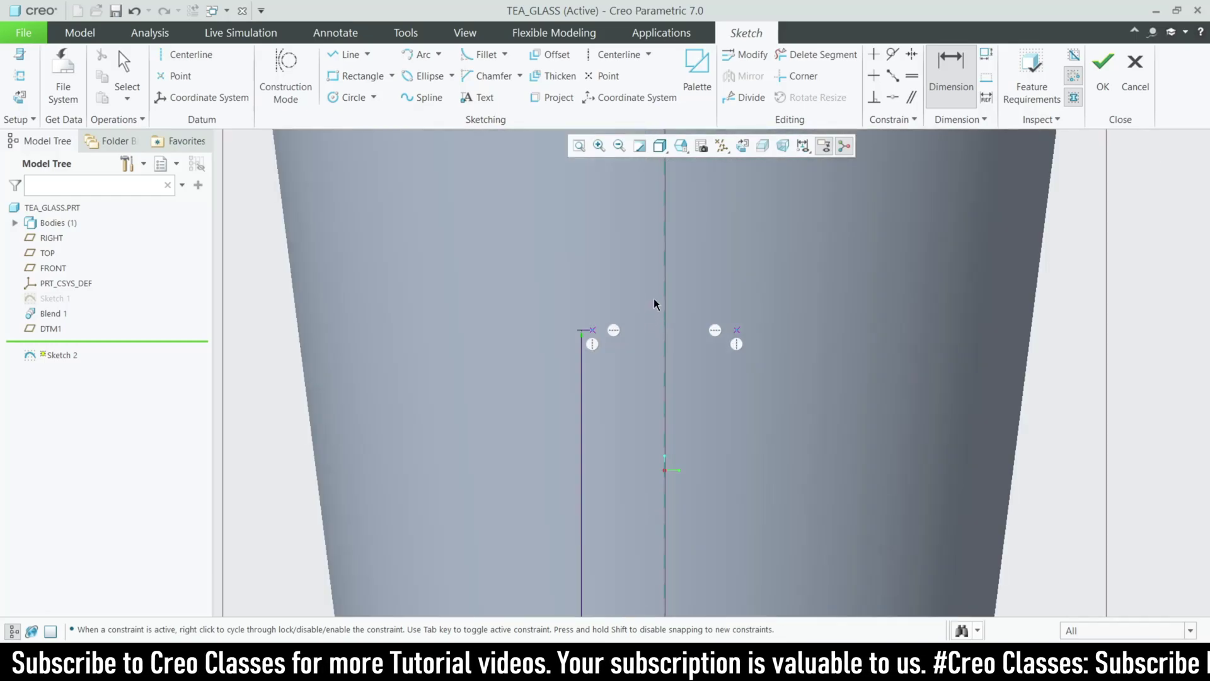
- Draw the slot's left side, bottom edge and right side as lines through the points
{"action": "left_click", "coordinate": [358, 54]}
{"action": "left_click", "coordinate": [592, 329]}
{"action": "scroll", "coordinate": [607, 334], "scroll_direction": "down", "scroll_amount": 3}
{"action": "scroll", "coordinate": [605, 337], "scroll_direction": "up", "scroll_amount": 3}
{"action": "left_click", "coordinate": [606, 453]}
{"action": "left_click", "coordinate": [649, 454]}
{"action": "left_click", "coordinate": [649, 253]}
{"action": "scroll", "coordinate": [648, 262], "scroll_direction": "down", "scroll_amount": 3}
{"action": "scroll", "coordinate": [649, 283], "scroll_direction": "up", "scroll_amount": 4}
{"action": "scroll", "coordinate": [646, 403], "scroll_direction": "up", "scroll_amount": 3}
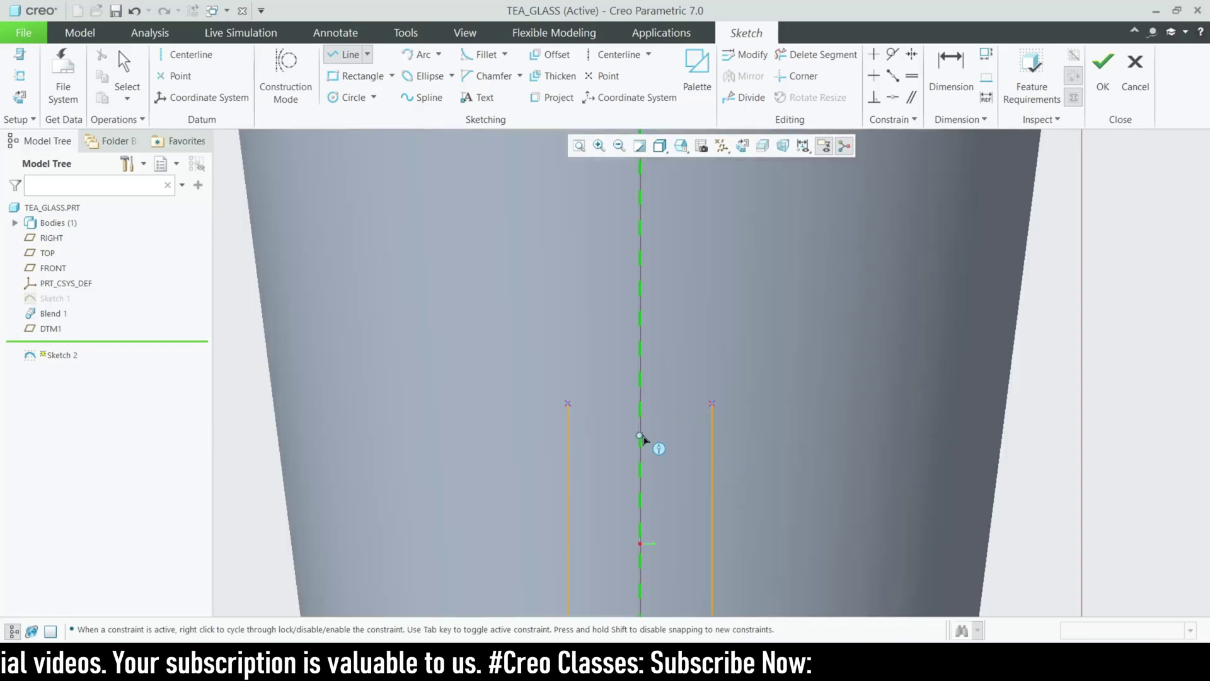
{"action": "middle_click", "coordinate": [643, 438]}
- Close the slot top with a three-point arc through its apex
{"action": "left_click", "coordinate": [438, 55]}
{"action": "left_click", "coordinate": [444, 70]}
{"action": "left_click", "coordinate": [713, 404]}
{"action": "left_click", "coordinate": [659, 346]}
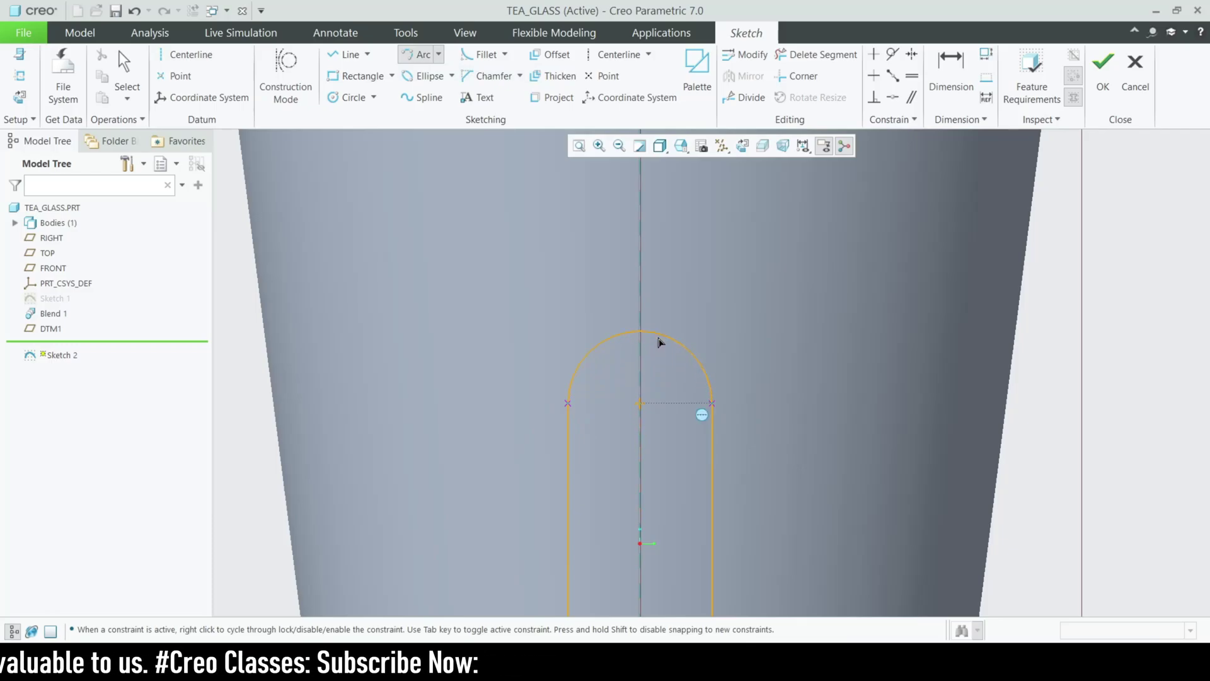
{"action": "scroll", "coordinate": [751, 236], "scroll_direction": "up", "scroll_amount": 3}
{"action": "scroll", "coordinate": [758, 399], "scroll_direction": "up", "scroll_amount": 2}
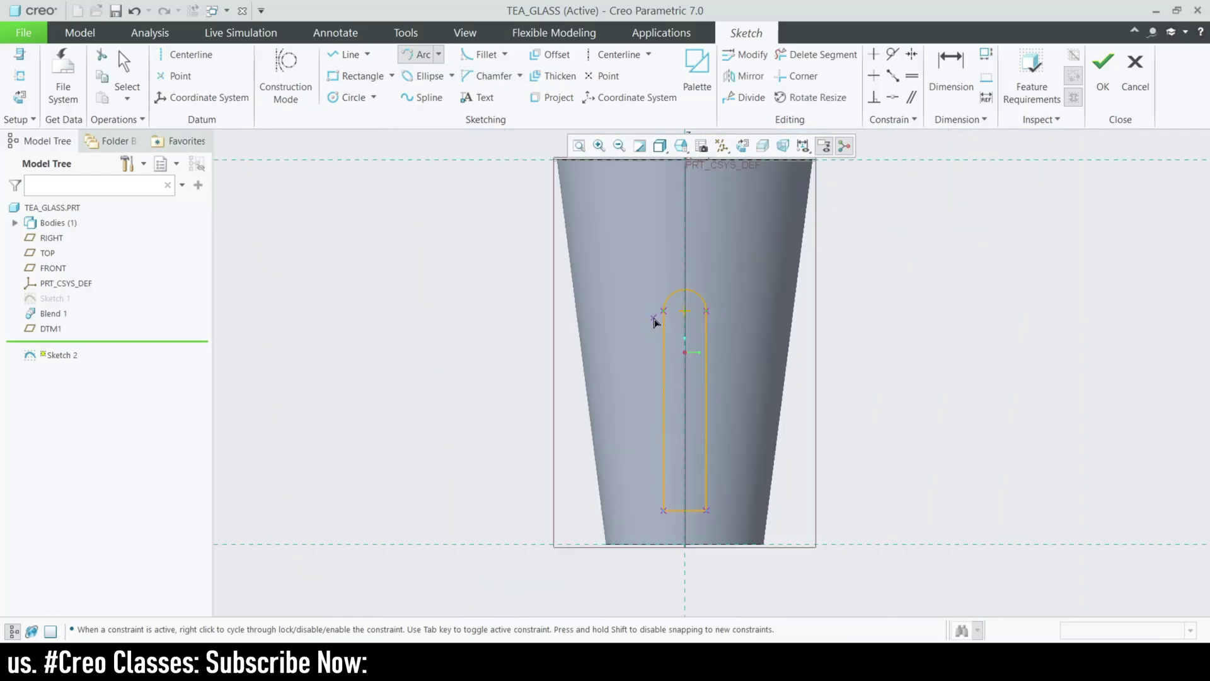
{"action": "middle_click", "coordinate": [653, 319]}
- Finish Sketch 2 and orbit the glass to a tilted 3-D view
{"action": "left_click", "coordinate": [685, 377]}
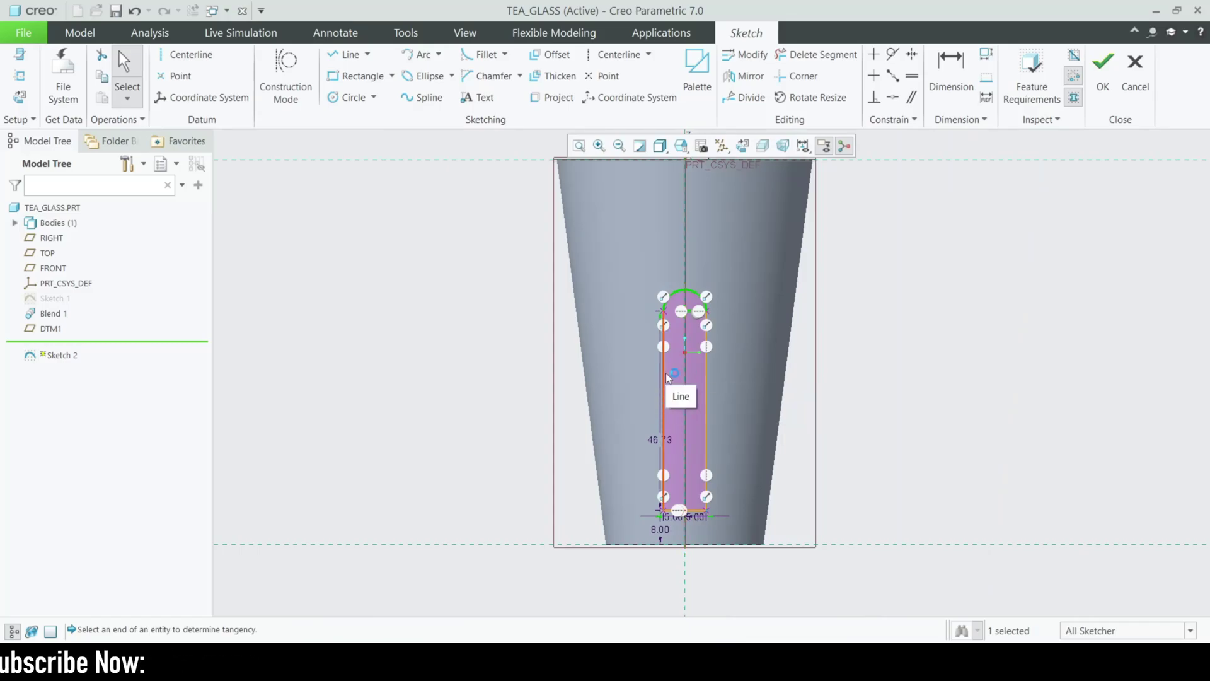
{"action": "scroll", "coordinate": [686, 365], "scroll_direction": "down", "scroll_amount": 2}
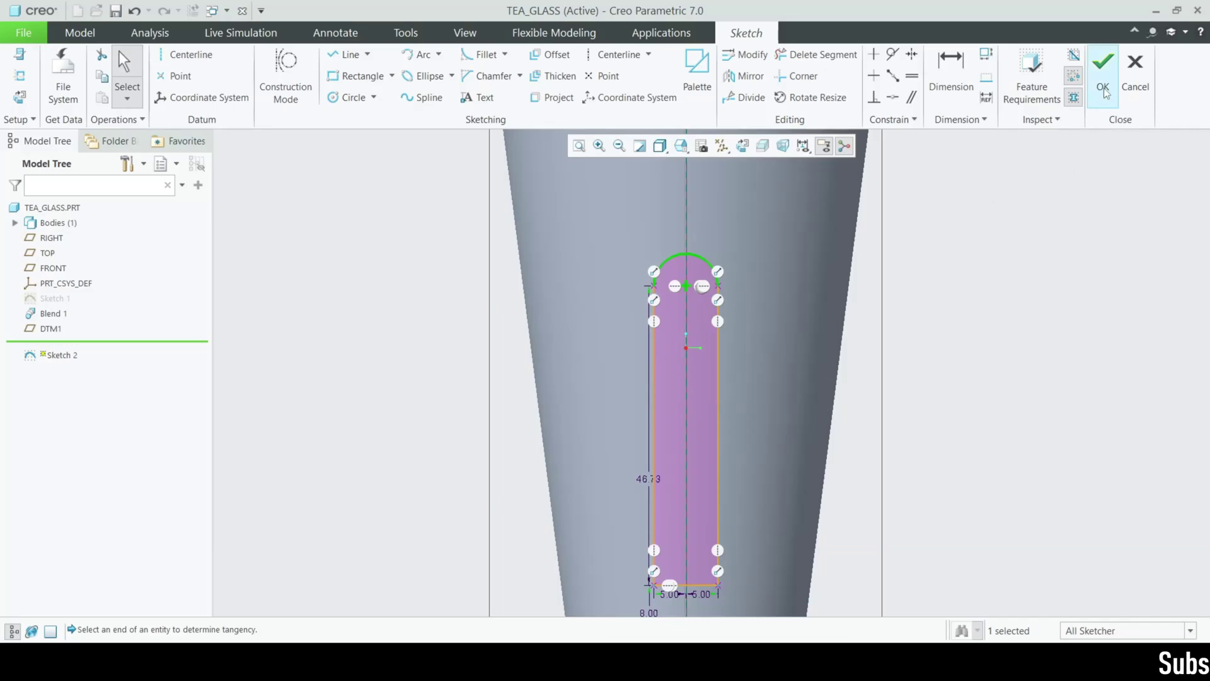
{"action": "left_click", "coordinate": [1103, 69]}
{"action": "mouse_move", "coordinate": [653, 224]}
{"action": "middle_mouse_down"}
{"action": "mouse_move", "coordinate": [706, 290]}
{"action": "mouse_move", "coordinate": [759, 312]}
{"action": "mouse_move", "coordinate": [579, 330]}
{"action": "mouse_move", "coordinate": [611, 261]}
{"action": "middle_mouse_up"}
{"action": "left_click", "coordinate": [534, 70]}
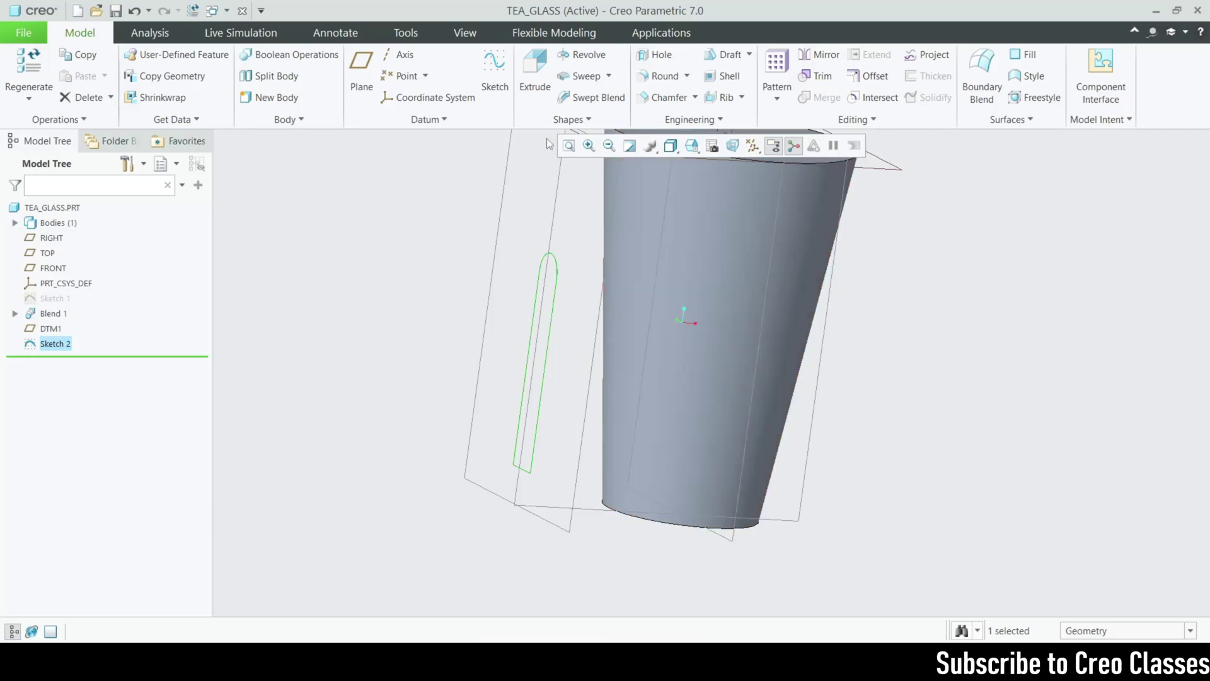
- Extrude Sketch 2 as a material-removing cut 23.20 deep into the glass wall
{"action": "scroll", "coordinate": [587, 305], "scroll_direction": "down", "scroll_amount": 3}
{"action": "left_click", "coordinate": [316, 74]}
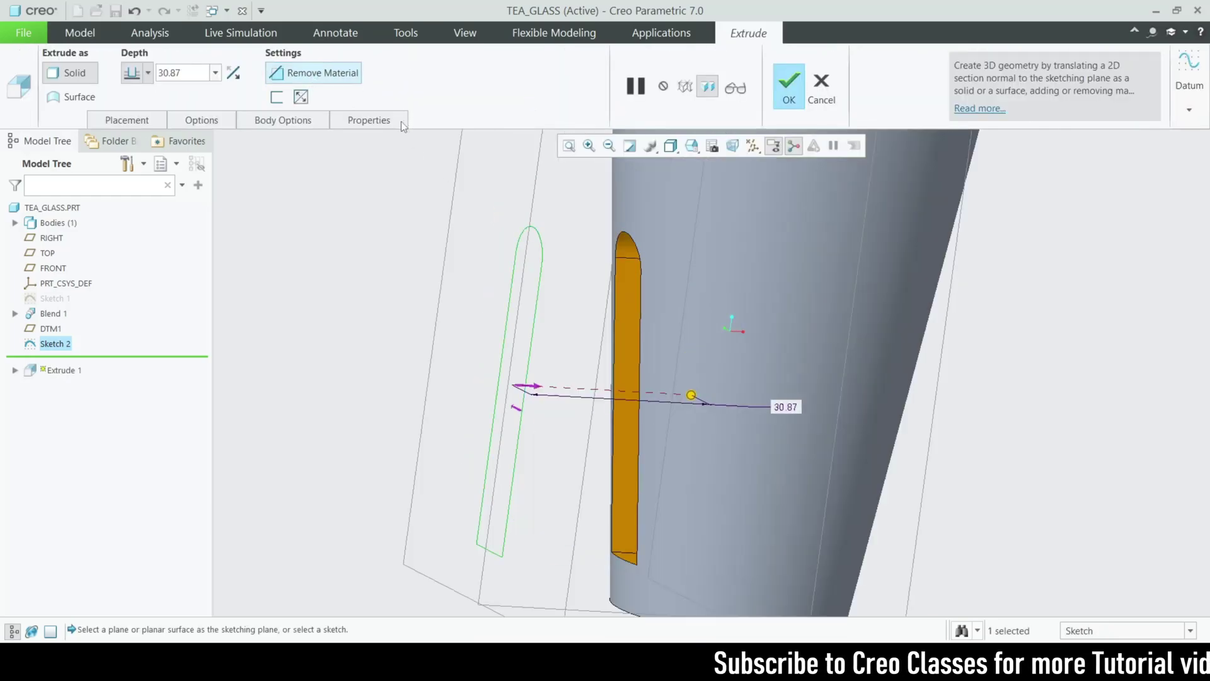
{"action": "scroll", "coordinate": [673, 383], "scroll_direction": "down", "scroll_amount": 2}
{"action": "left_click_drag", "start_coordinate": [696, 391], "coordinate": [593, 387]}
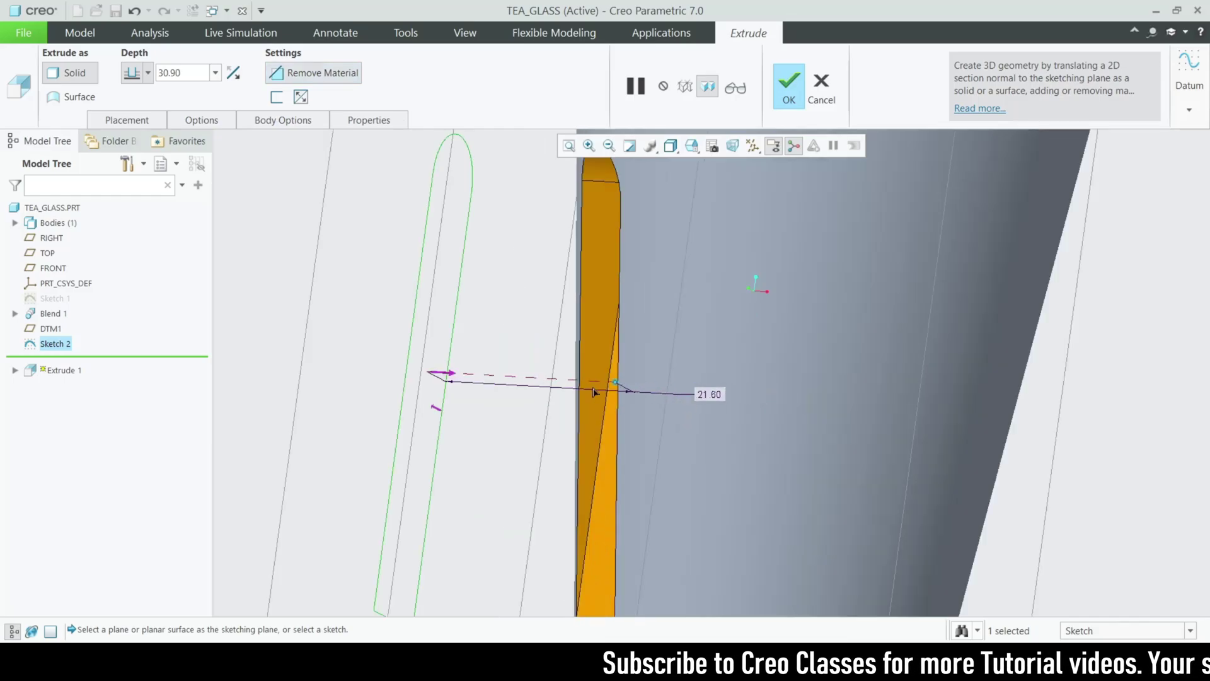
{"action": "scroll", "coordinate": [617, 353], "scroll_direction": "up", "scroll_amount": 2}
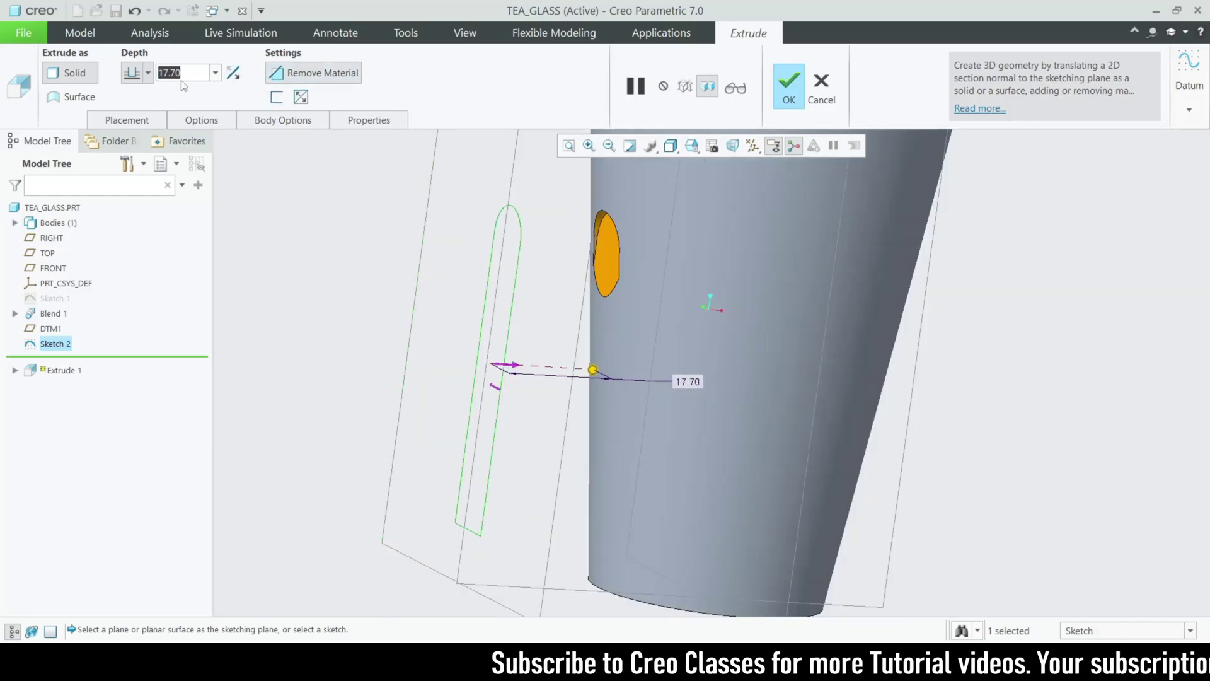
{"action": "type", "text": "23.20"}
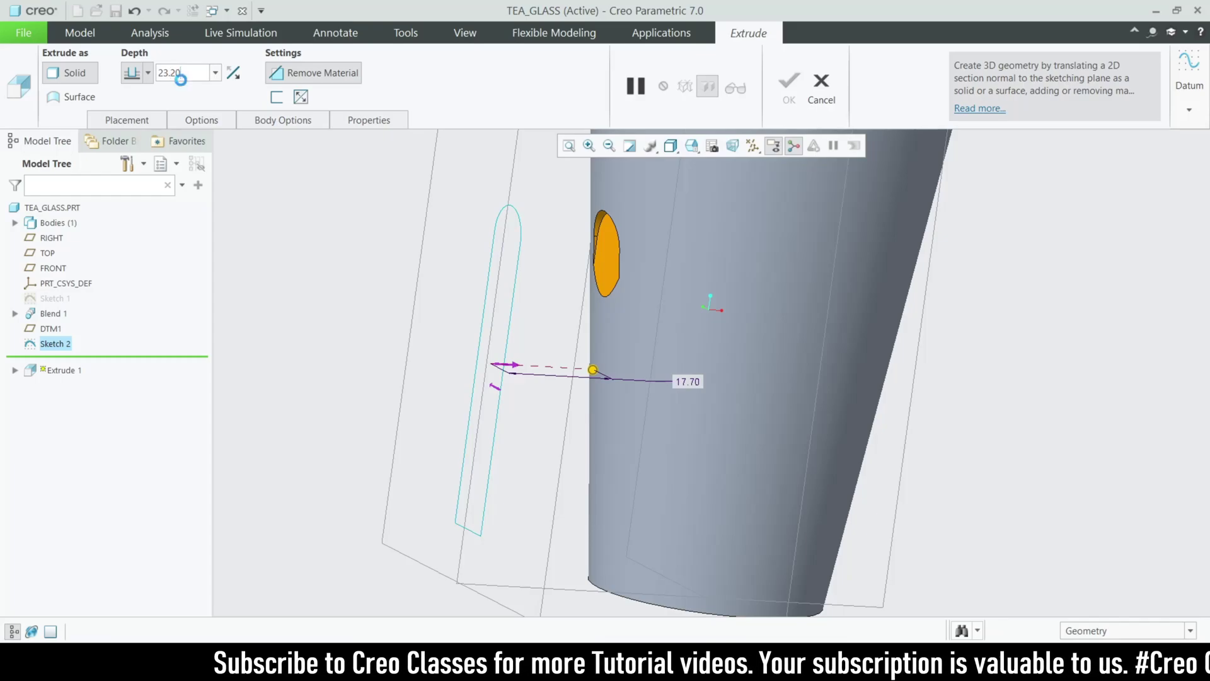
{"action": "key", "text": "Return"}
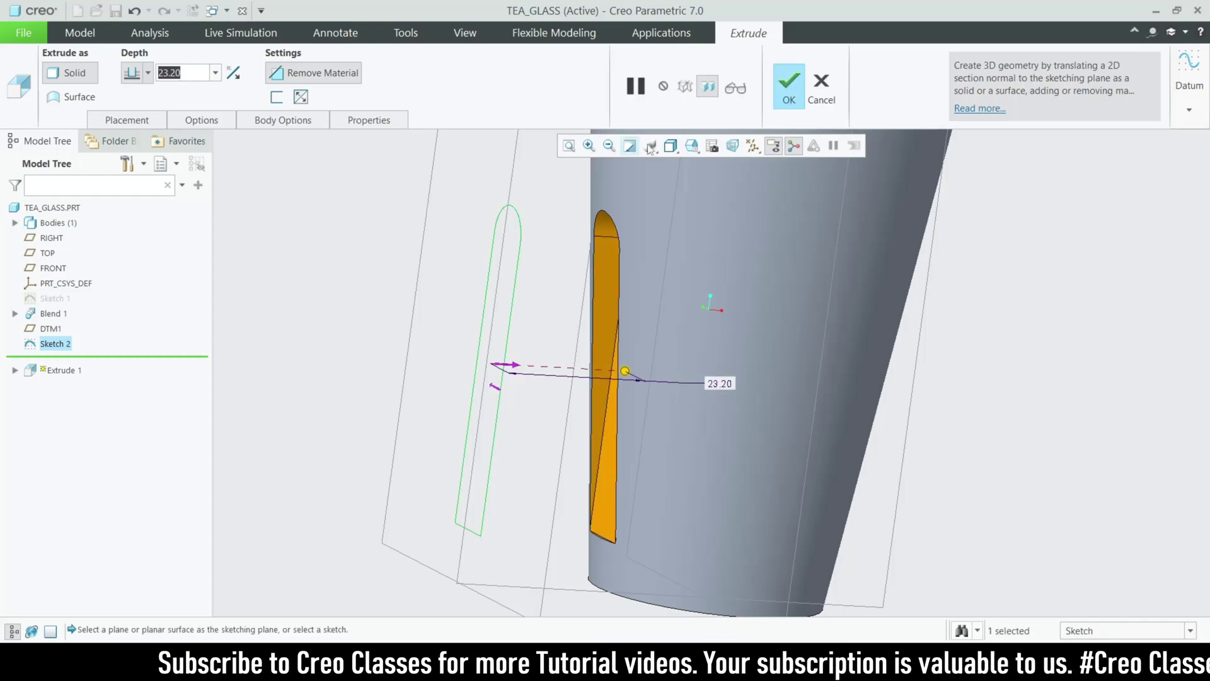
{"action": "left_click", "coordinate": [783, 92]}
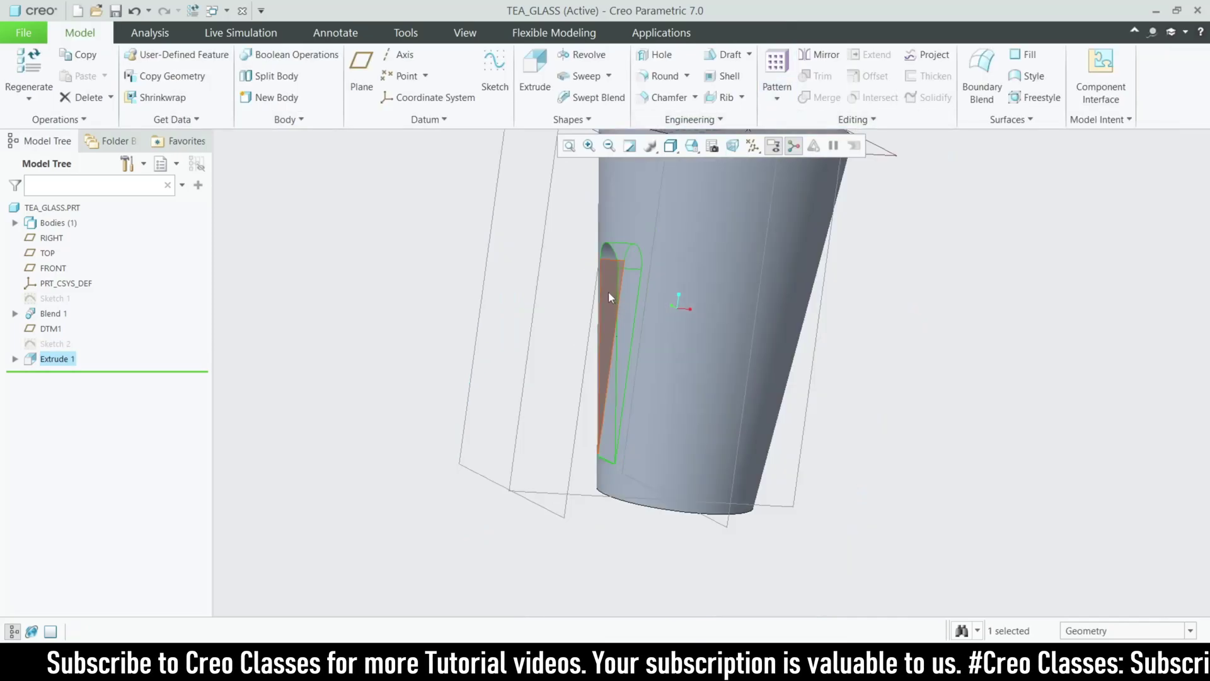
{"action": "left_click", "coordinate": [842, 443]}
{"action": "scroll", "coordinate": [693, 409], "scroll_direction": "down", "scroll_amount": 5}
{"action": "mouse_move", "coordinate": [675, 429]}
{"action": "middle_mouse_down"}
{"action": "mouse_move", "coordinate": [644, 402]}
{"action": "mouse_move", "coordinate": [641, 454]}
{"action": "mouse_move", "coordinate": [624, 441]}
{"action": "mouse_move", "coordinate": [584, 462]}
{"action": "mouse_move", "coordinate": [674, 425]}
{"action": "middle_mouse_up"}
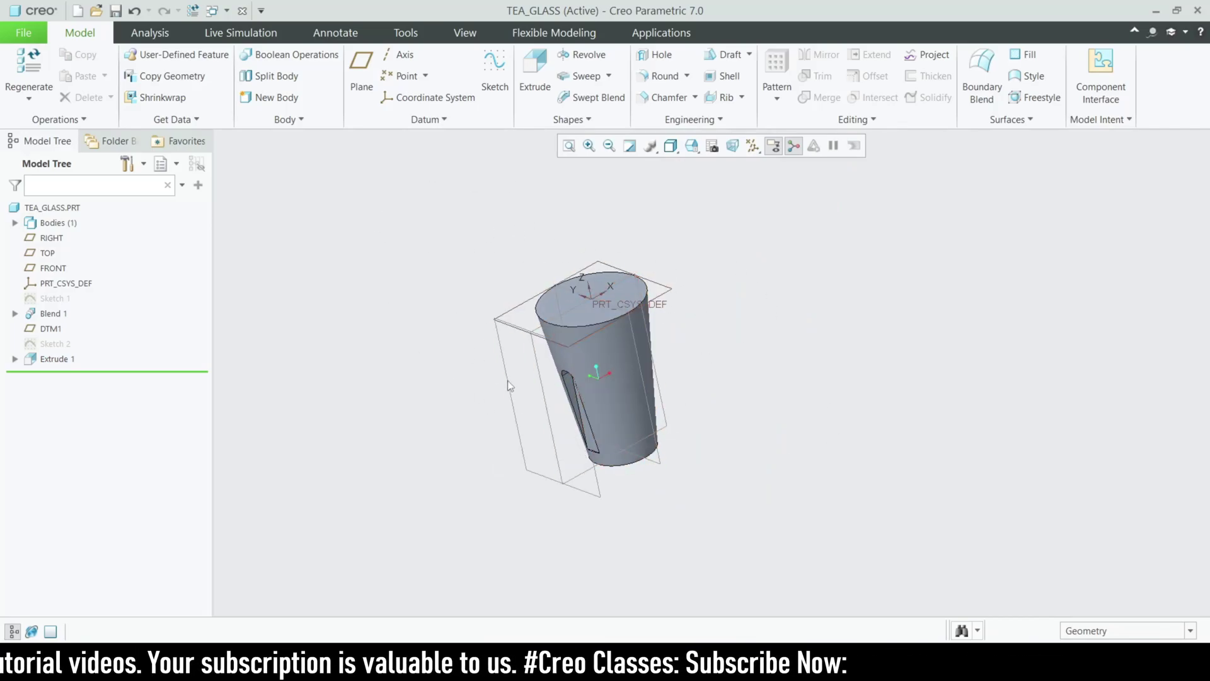
- Pattern the Extrude 1 slot cut around the glass's central axis: 8 members spread over 360°
{"action": "left_click", "coordinate": [47, 363]}
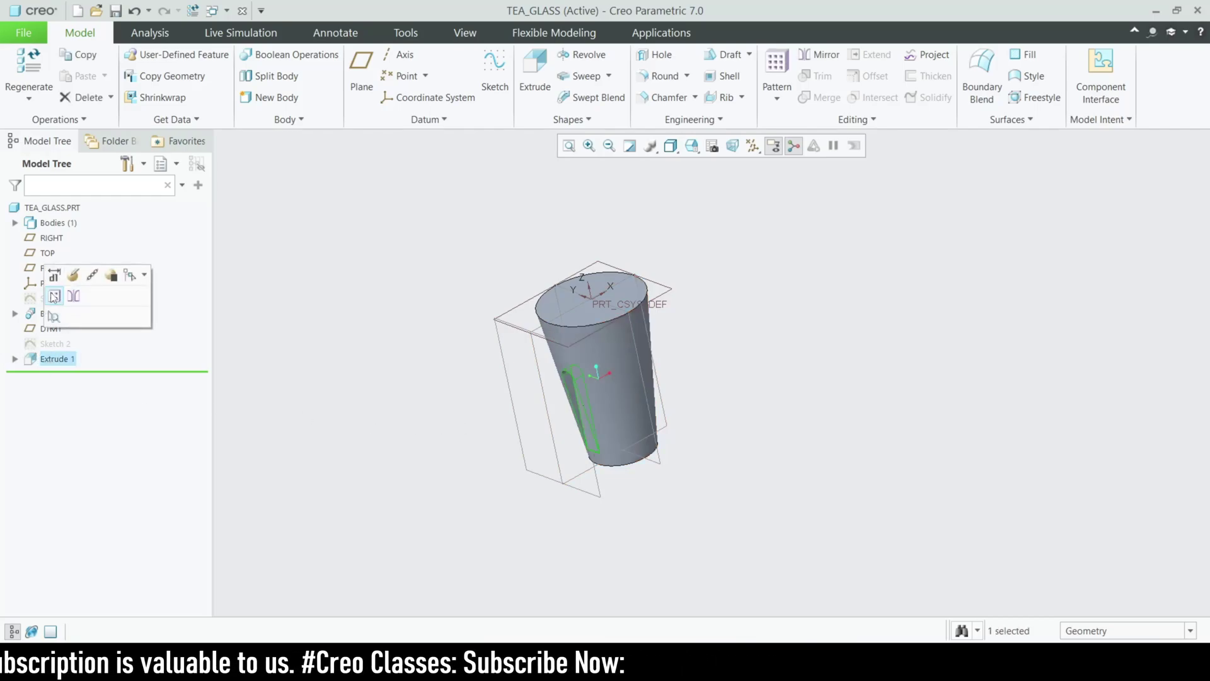
{"action": "left_click", "coordinate": [777, 96]}
{"action": "left_click", "coordinate": [791, 119]}
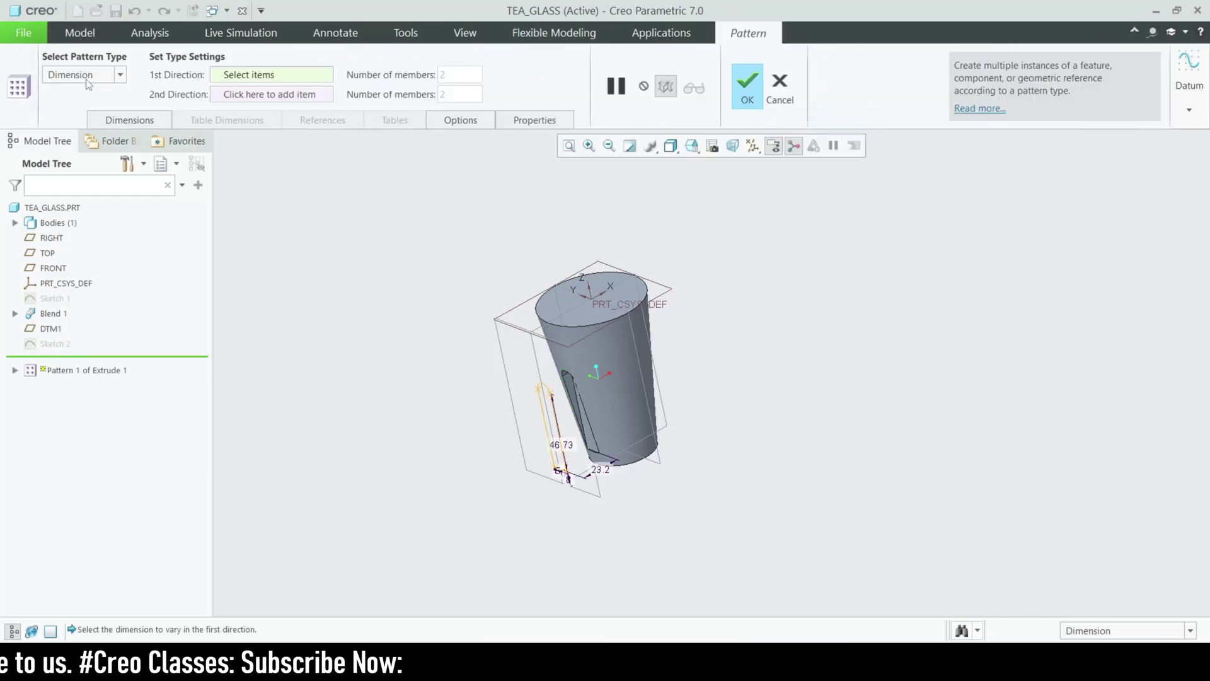
{"action": "left_click", "coordinate": [86, 131]}
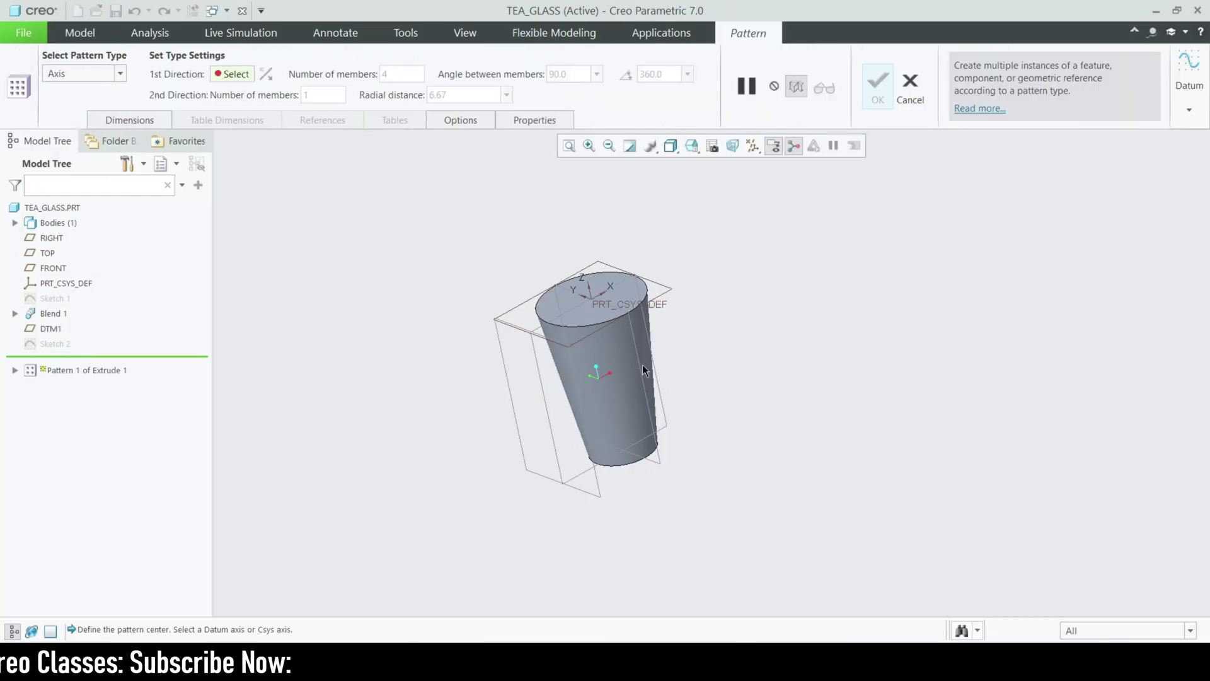
{"action": "scroll", "coordinate": [644, 371], "scroll_direction": "up", "scroll_amount": 5}
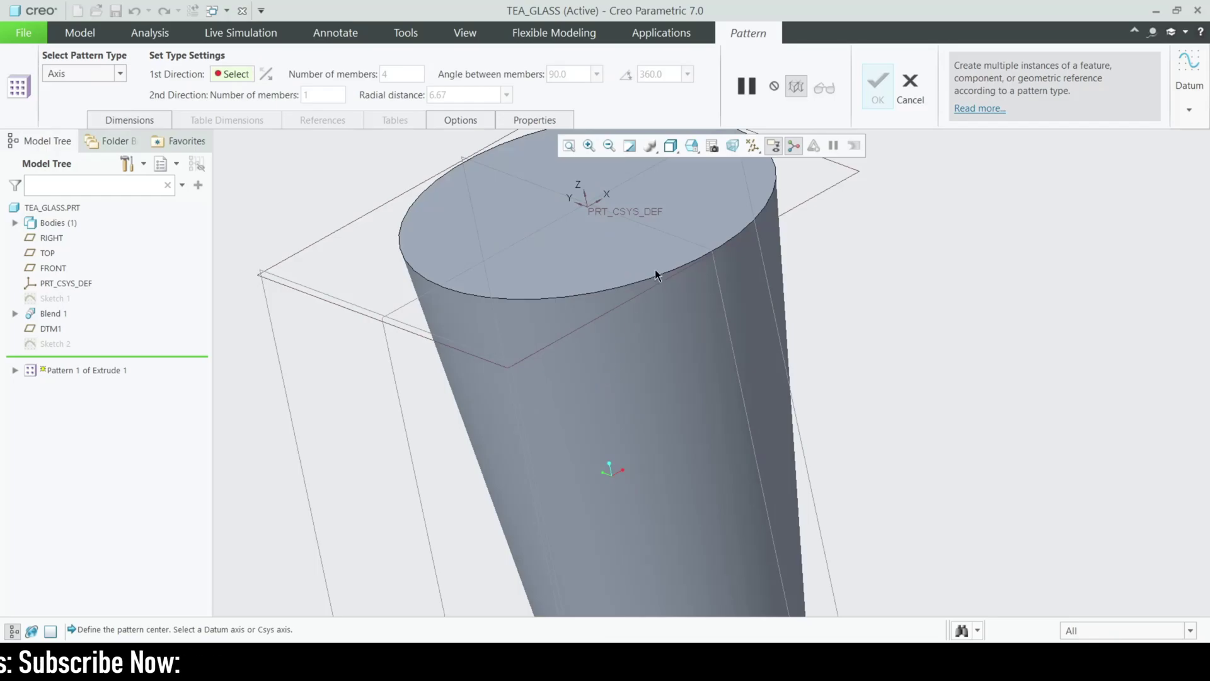
{"action": "scroll", "coordinate": [517, 315], "scroll_direction": "down", "scroll_amount": 2}
{"action": "left_click", "coordinate": [579, 245]}
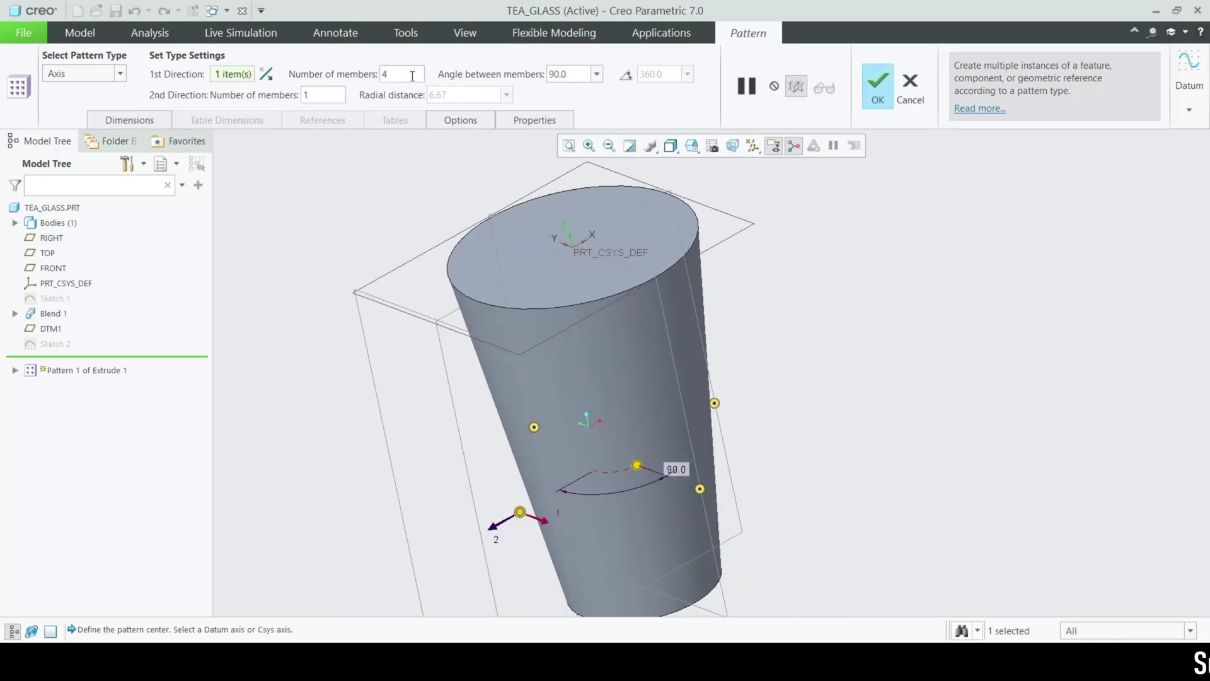
{"action": "type", "text": "8"}
{"action": "key", "text": "Return"}
{"action": "left_click", "coordinate": [626, 75]}
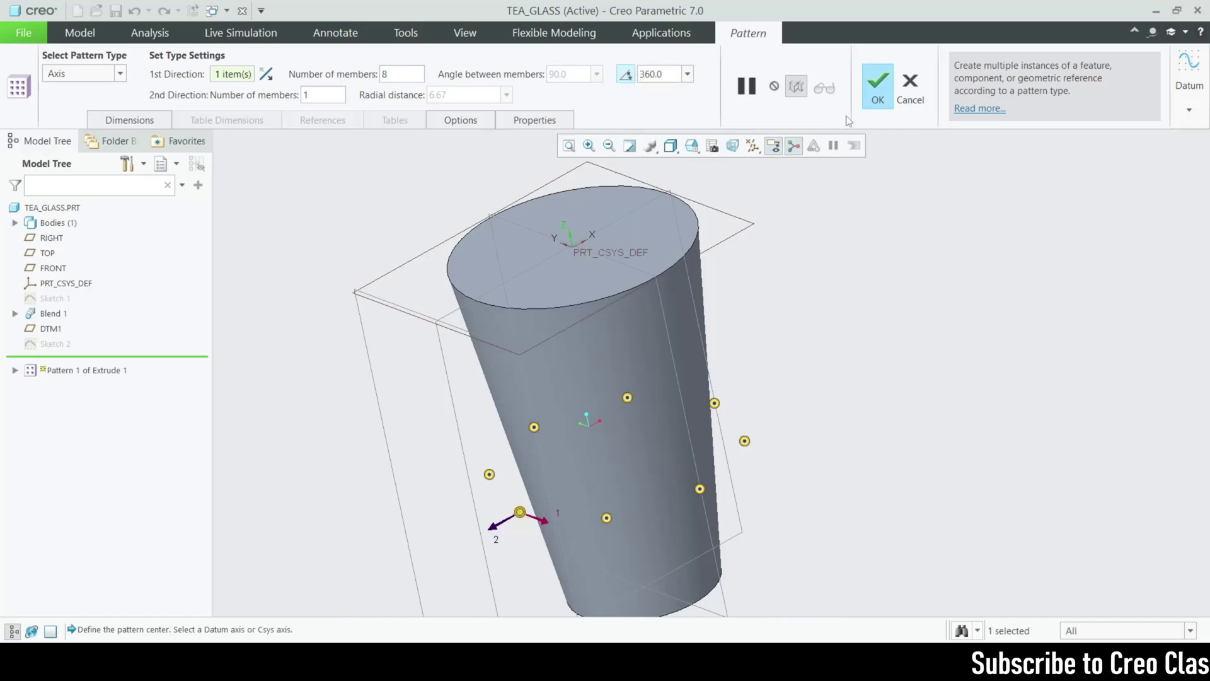
{"action": "left_click", "coordinate": [878, 88]}
{"action": "scroll", "coordinate": [721, 410], "scroll_direction": "down", "scroll_amount": 4}
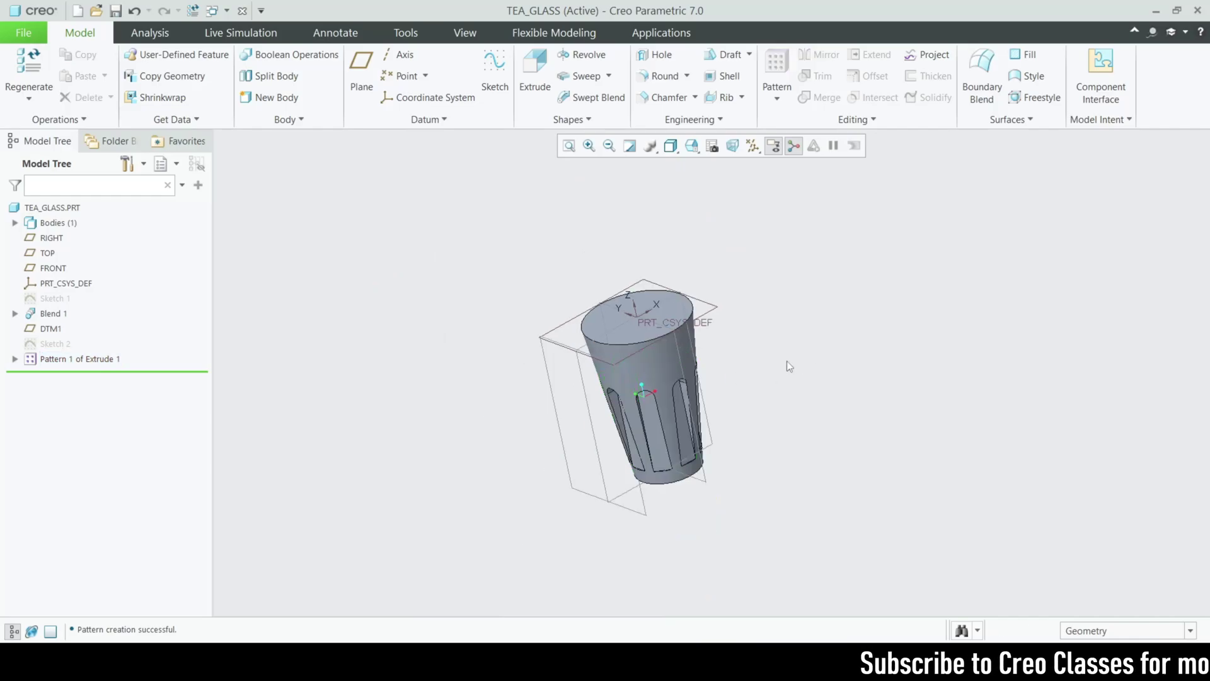
{"action": "middle_click_drag", "start_coordinate": [815, 368], "coordinate": [830, 375]}
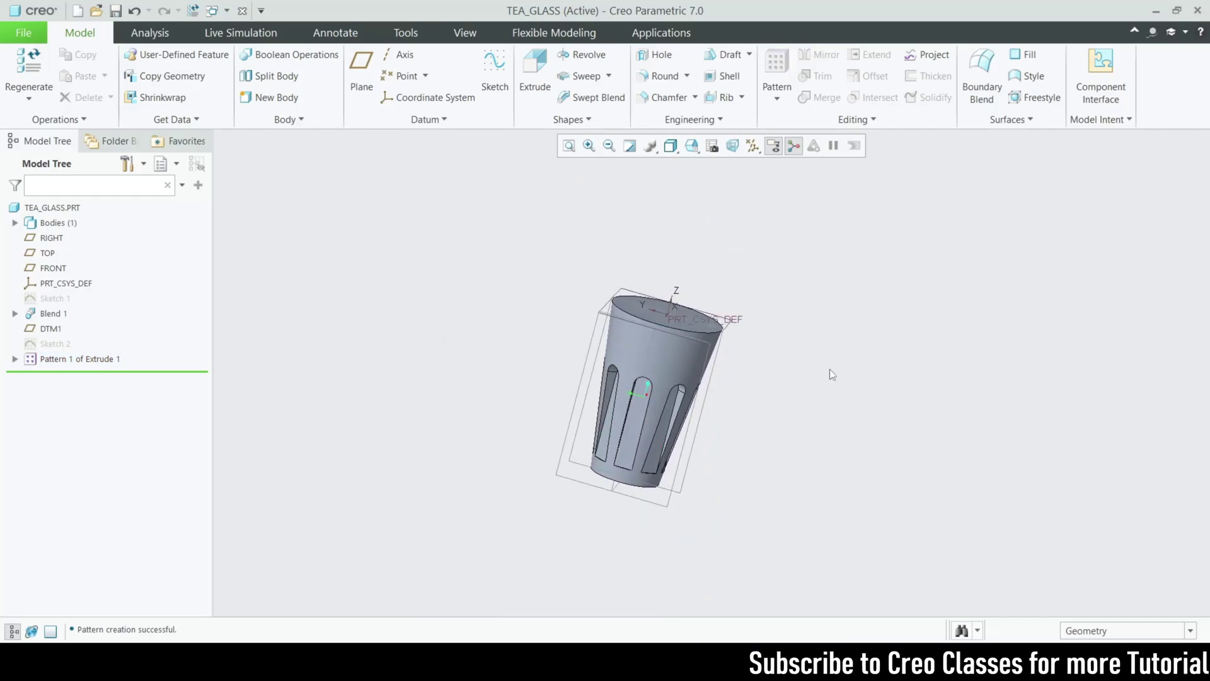
{"action": "middle_click_drag", "start_coordinate": [780, 432], "coordinate": [664, 376]}
{"action": "scroll", "coordinate": [634, 411], "scroll_direction": "up", "scroll_amount": 2}
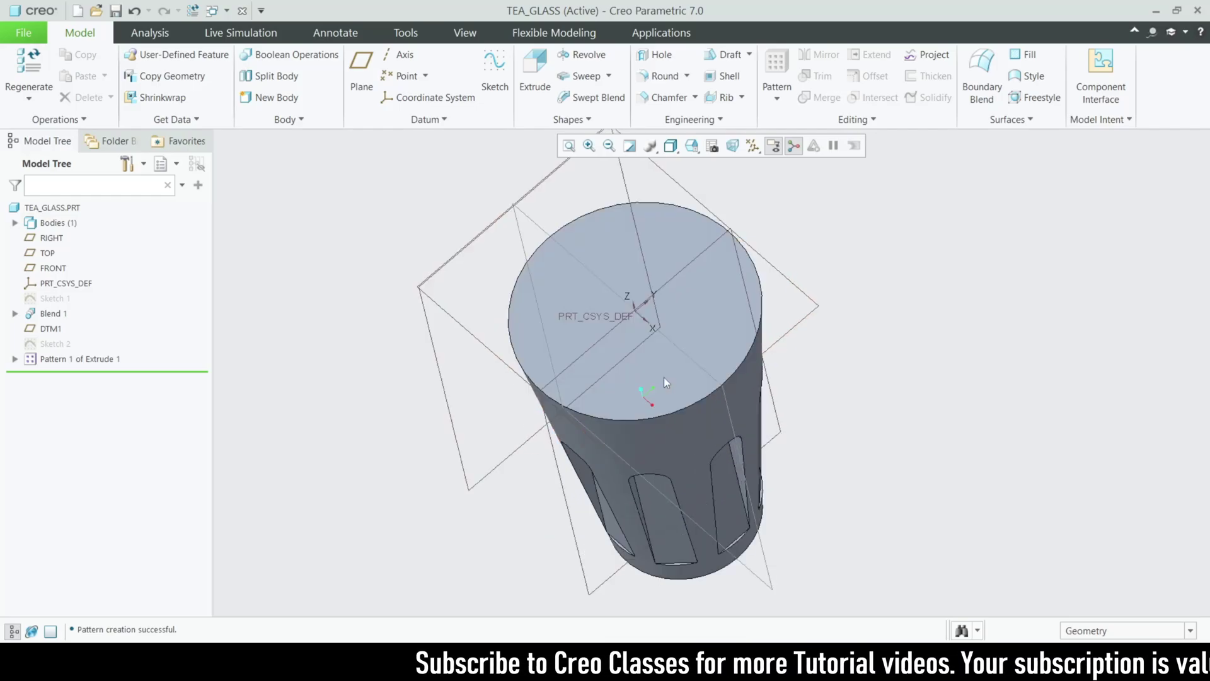
{"action": "scroll", "coordinate": [605, 327], "scroll_direction": "up", "scroll_amount": 2}
{"action": "middle_click_drag", "start_coordinate": [555, 278], "coordinate": [516, 233]}
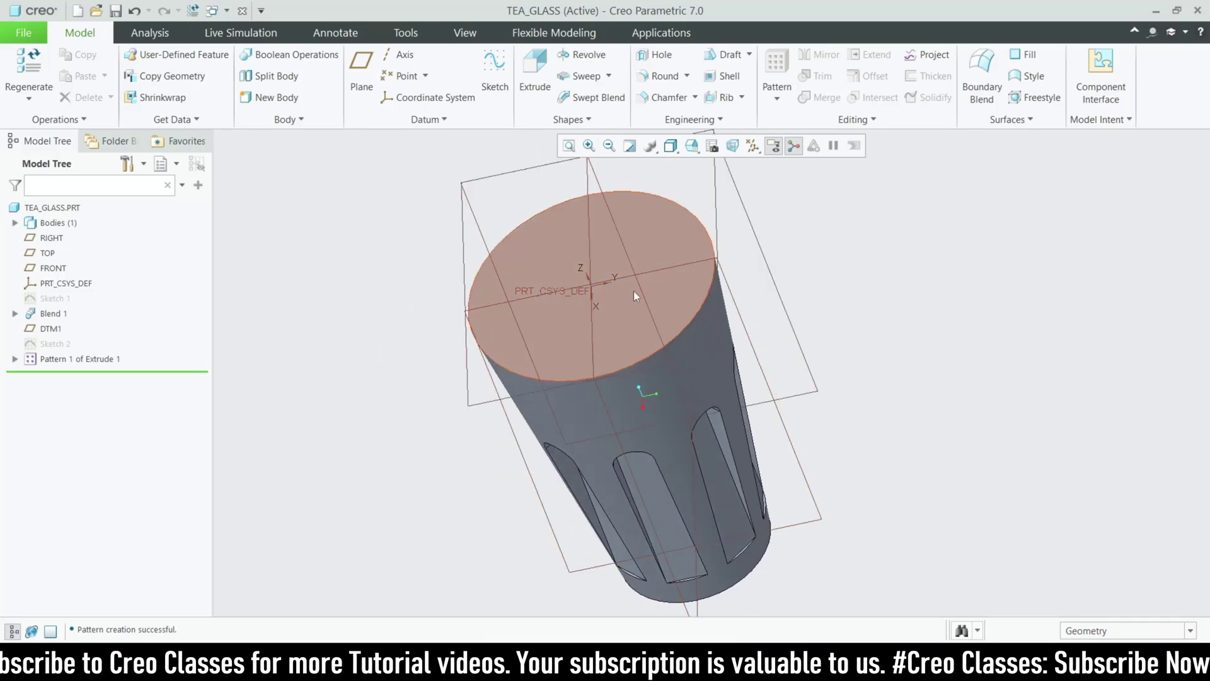
- Shell the glass with its top face removed, correcting the wall thickness from 3.00 to 2.00
{"action": "left_click", "coordinate": [719, 77]}
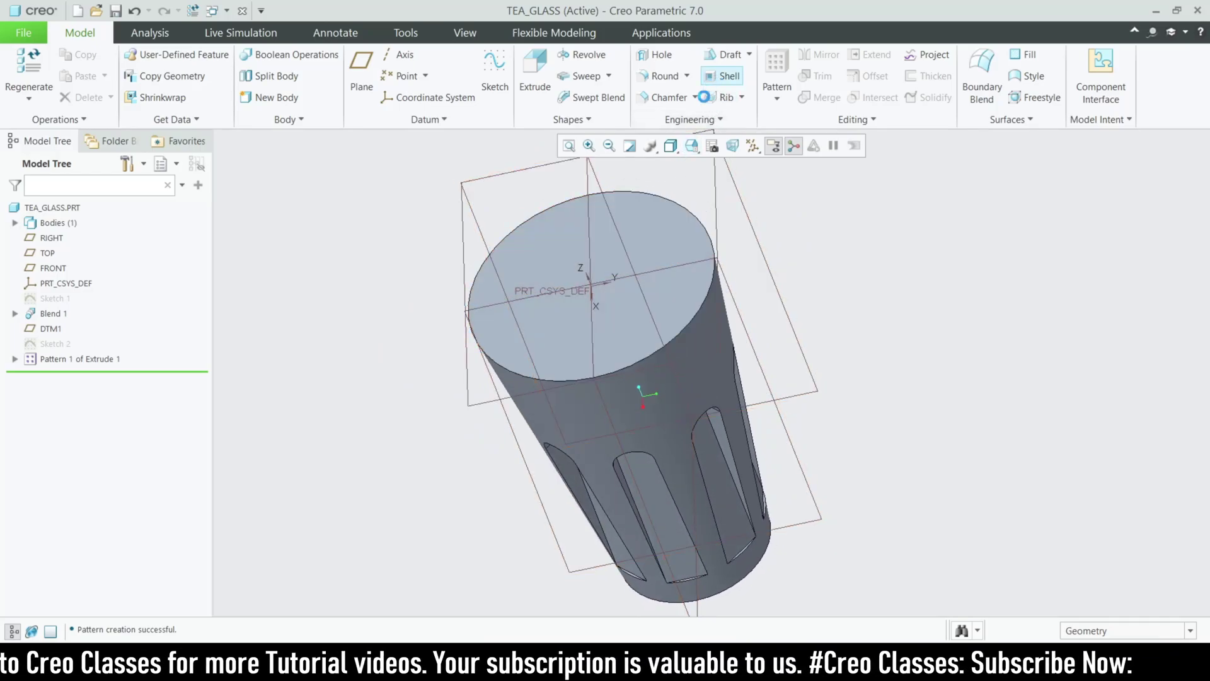
{"action": "left_click", "coordinate": [665, 198]}
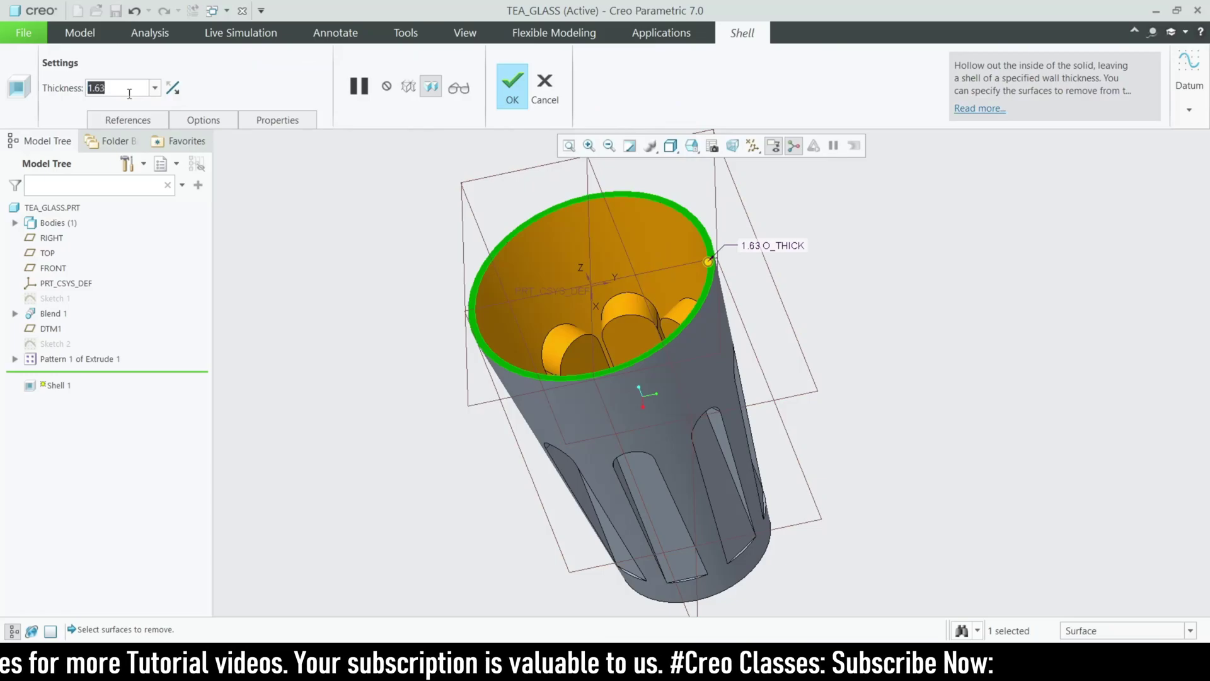
{"action": "type", "text": "3"}
{"action": "key", "text": "Return"}
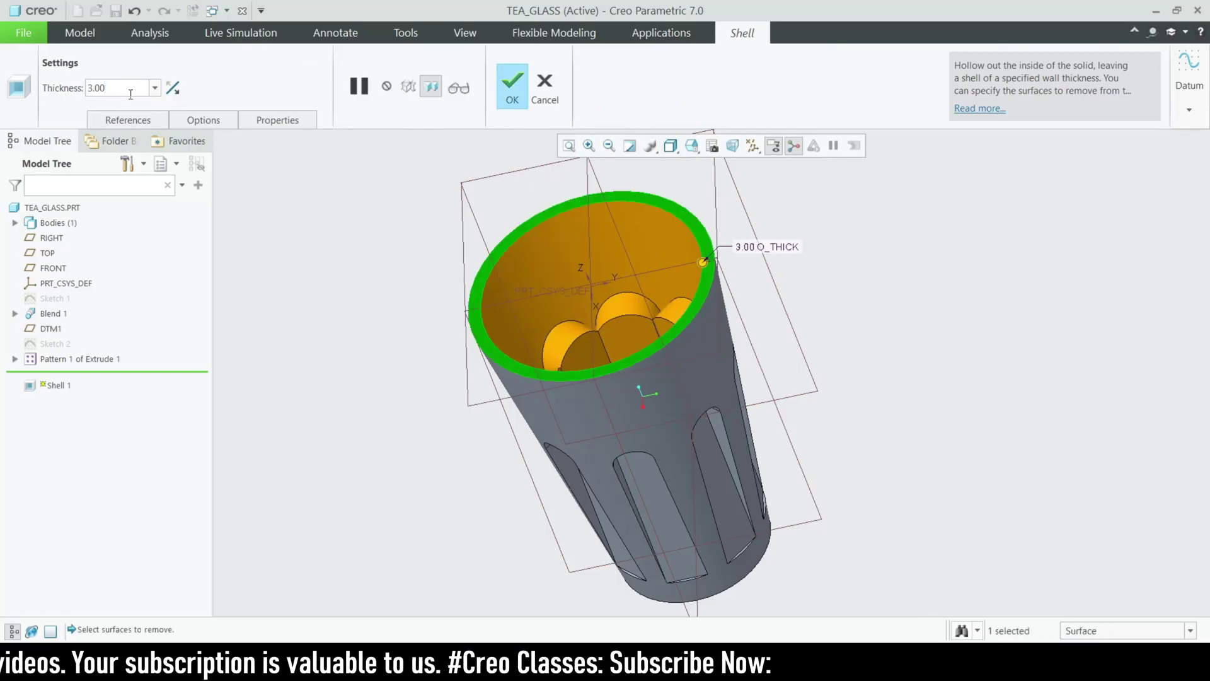
{"action": "double_click", "coordinate": [130, 92]}
{"action": "type", "text": "2"}
{"action": "key", "text": "Return"}
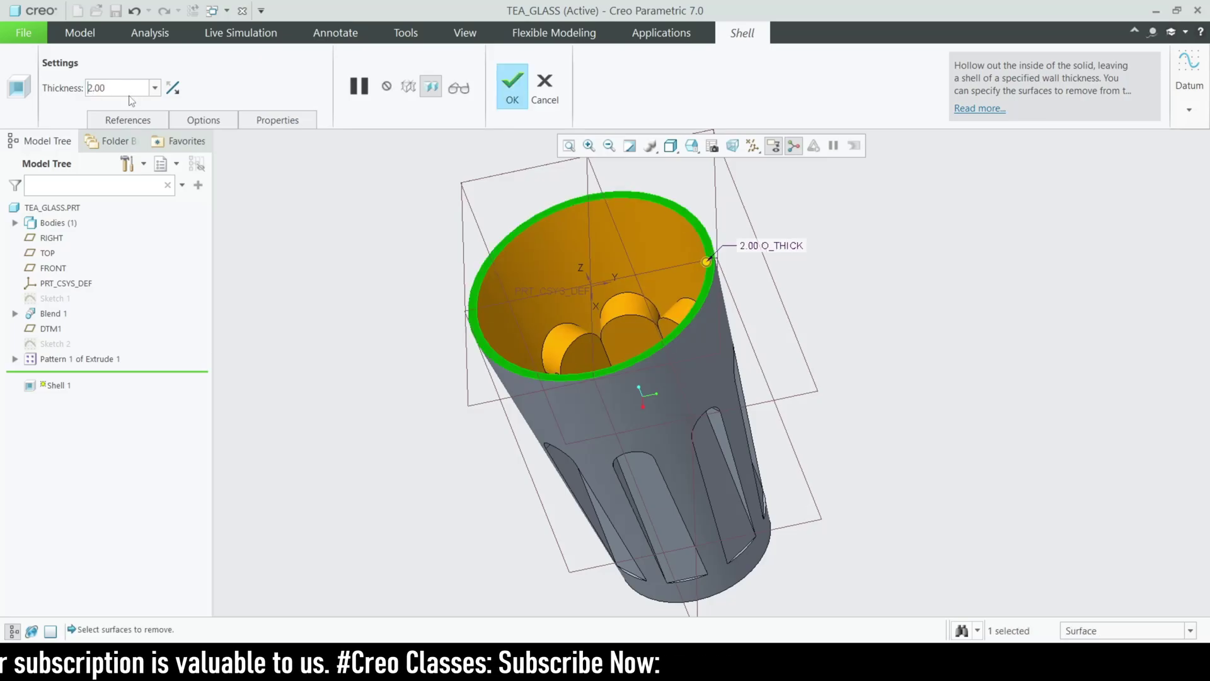
{"action": "mouse_move", "coordinate": [631, 265]}
{"action": "middle_mouse_down"}
{"action": "mouse_move", "coordinate": [643, 240]}
{"action": "mouse_move", "coordinate": [649, 258]}
{"action": "mouse_move", "coordinate": [644, 248]}
{"action": "middle_mouse_up"}
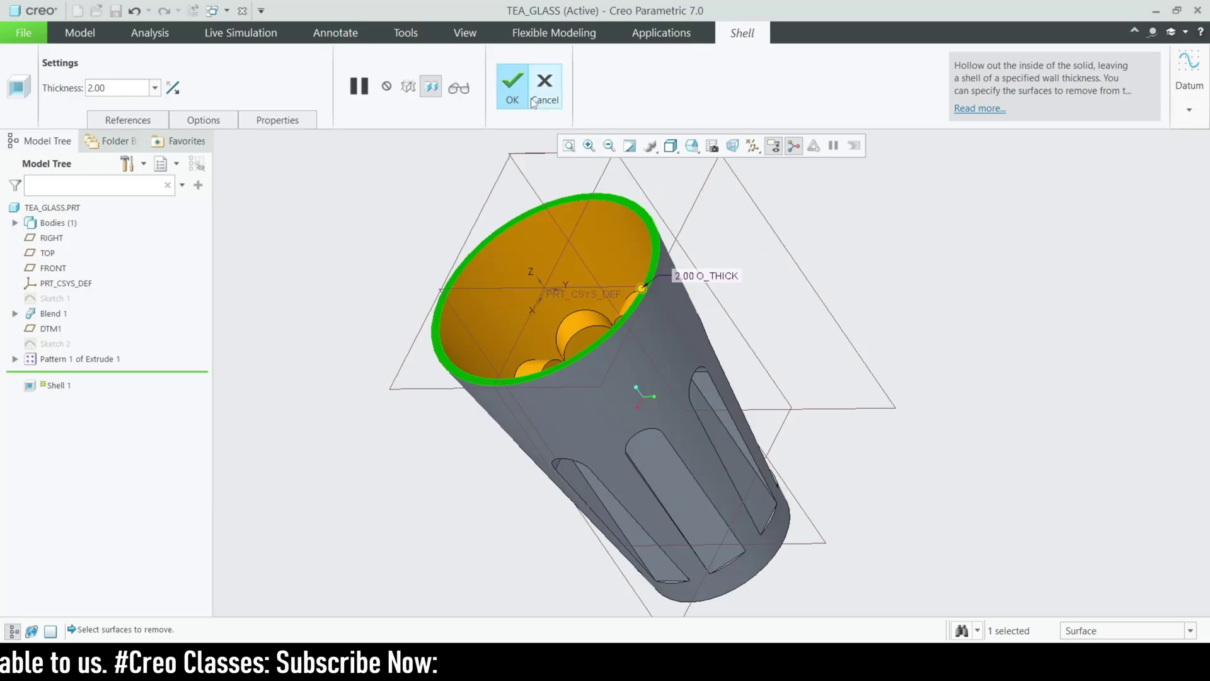
{"action": "left_click", "coordinate": [514, 88]}
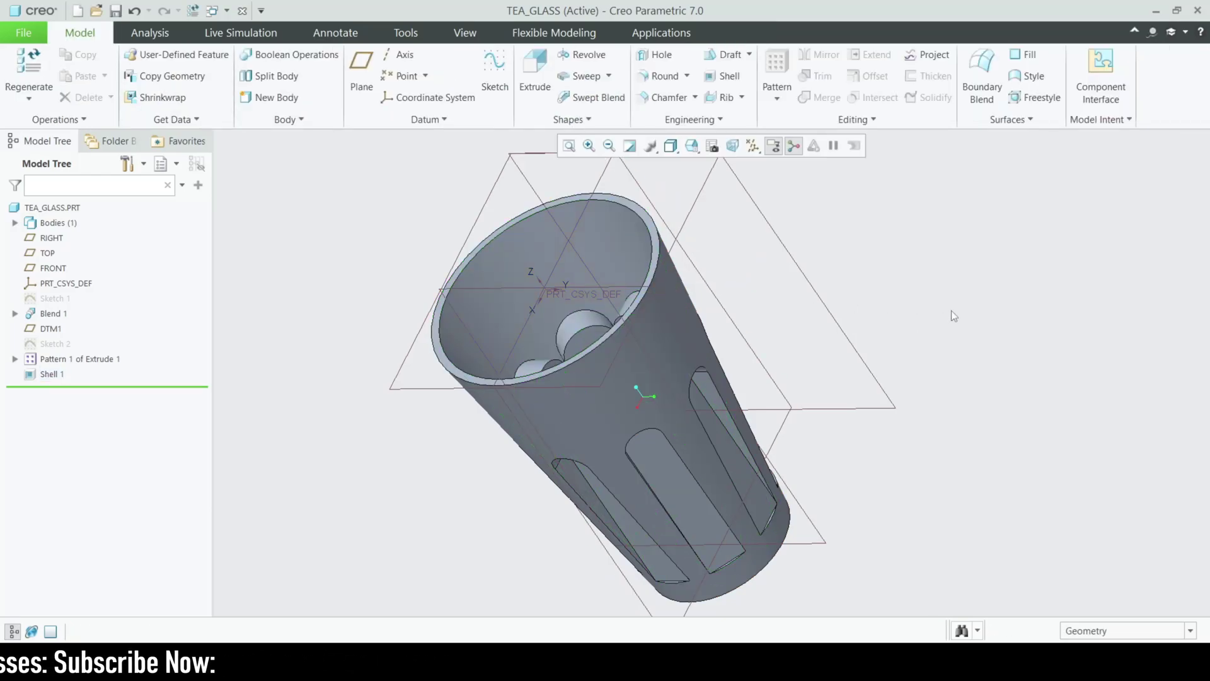
- Turn the hollow glass toward a top-down view and select its top rim face
{"action": "mouse_move", "coordinate": [916, 340]}
{"action": "middle_mouse_down"}
{"action": "mouse_move", "coordinate": [932, 338]}
{"action": "mouse_move", "coordinate": [905, 354]}
{"action": "mouse_move", "coordinate": [921, 327]}
{"action": "middle_mouse_up"}
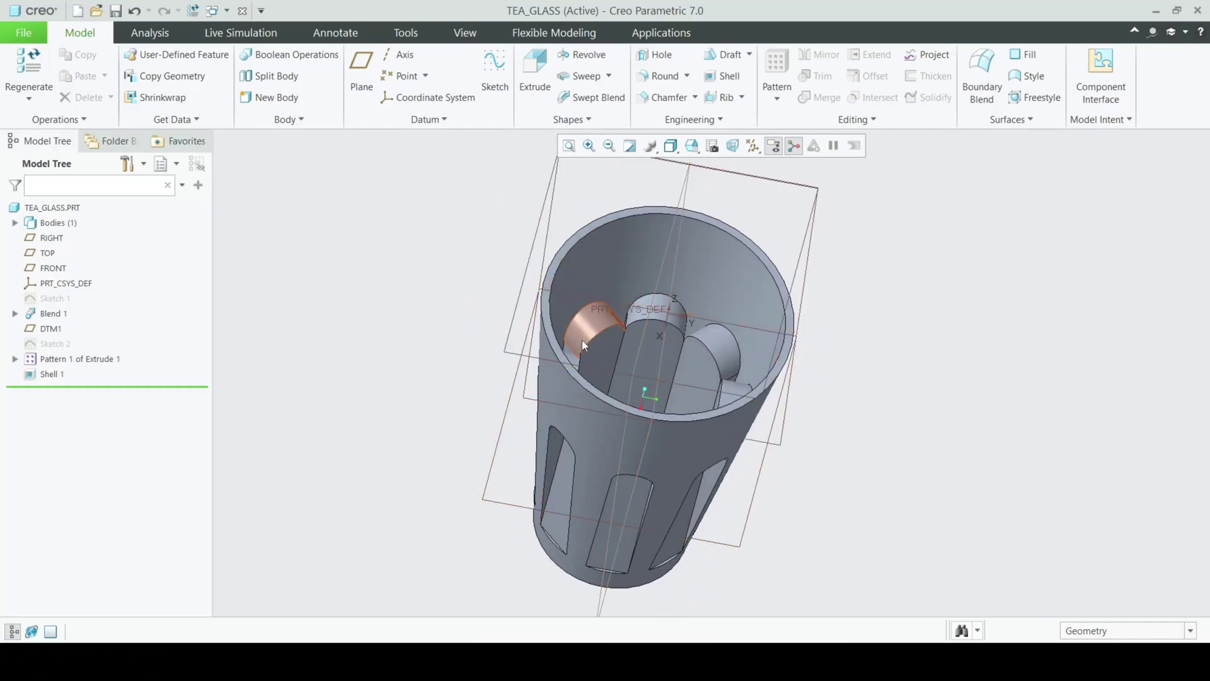
{"action": "middle_click_drag", "start_coordinate": [724, 338], "coordinate": [678, 359]}
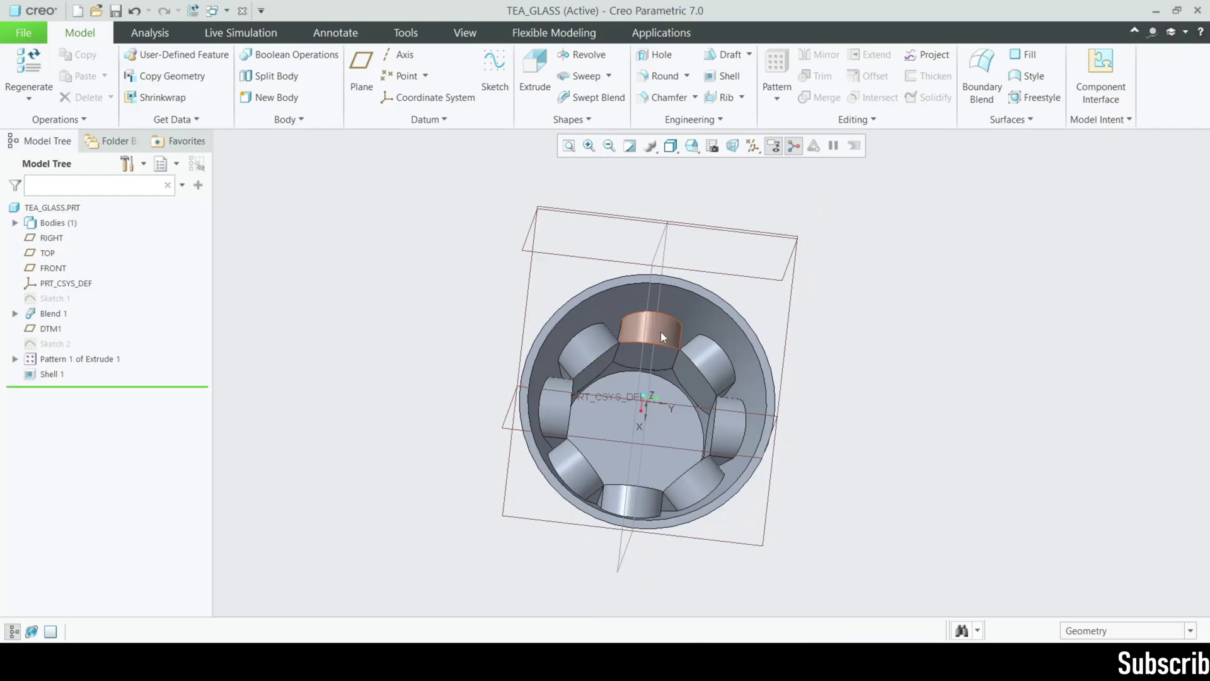
{"action": "scroll", "coordinate": [599, 366], "scroll_direction": "down", "scroll_amount": 5}
{"action": "left_click", "coordinate": [502, 353]}
- Sketch a single circle on the rim face snapped to the glass's outer rim edge
{"action": "left_click", "coordinate": [496, 88]}
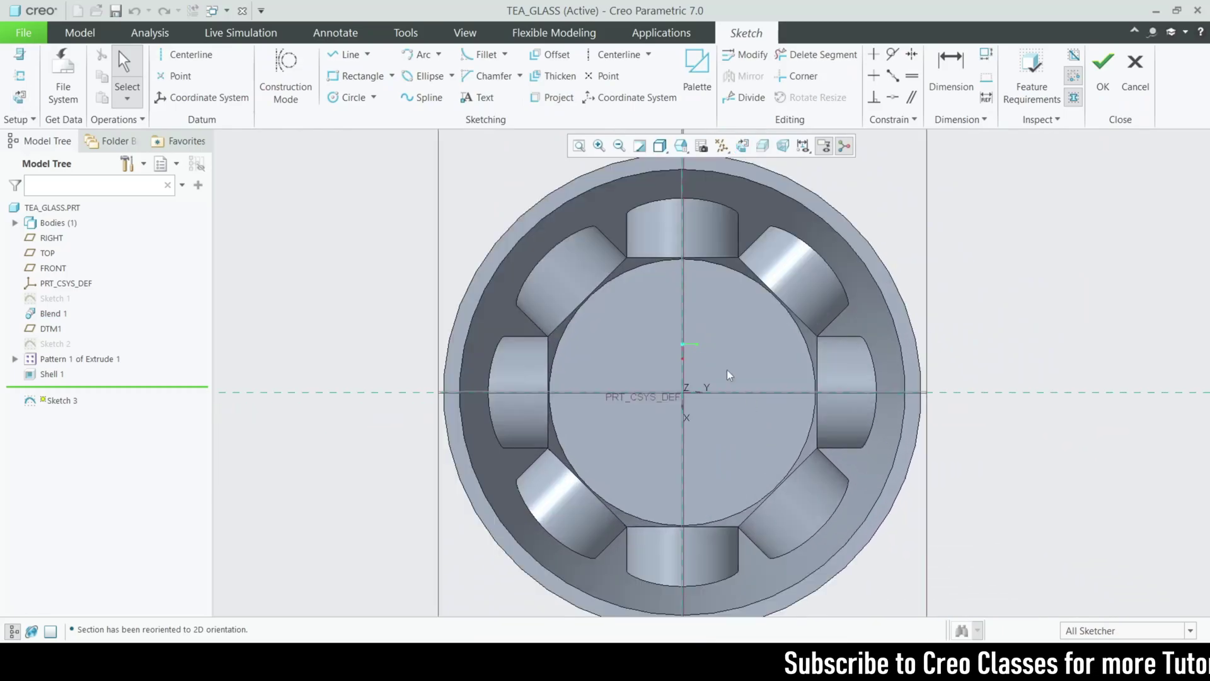
{"action": "left_click", "coordinate": [350, 97]}
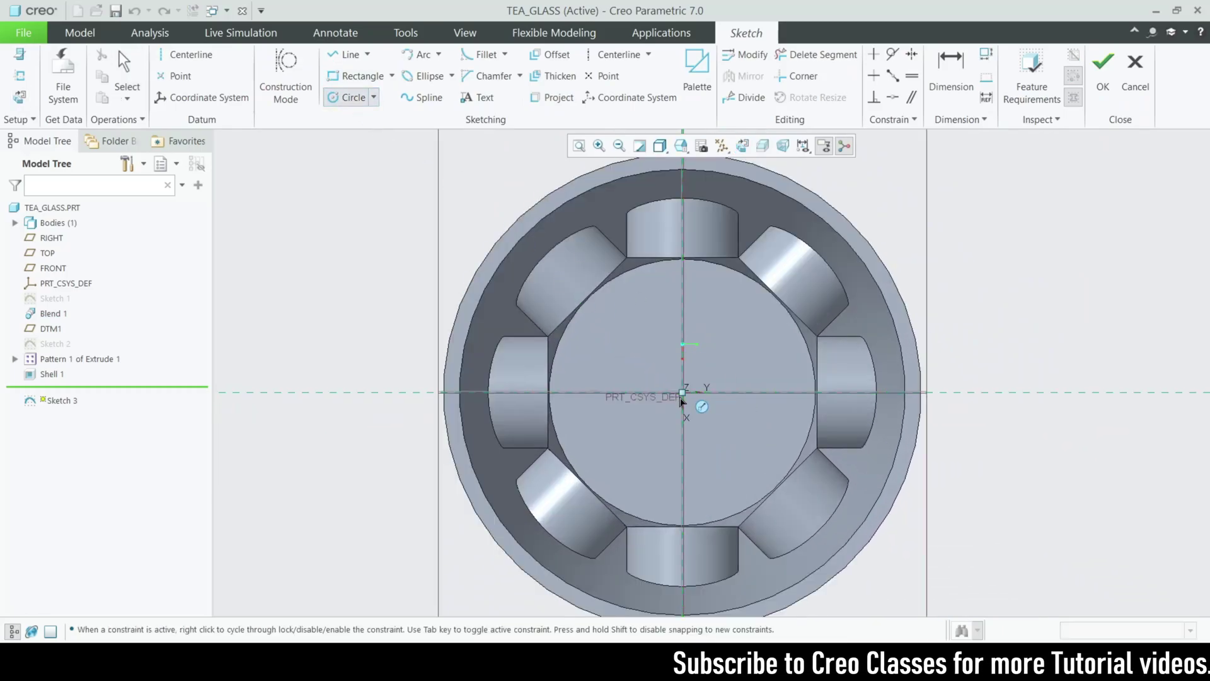
{"action": "left_click", "coordinate": [508, 262]}
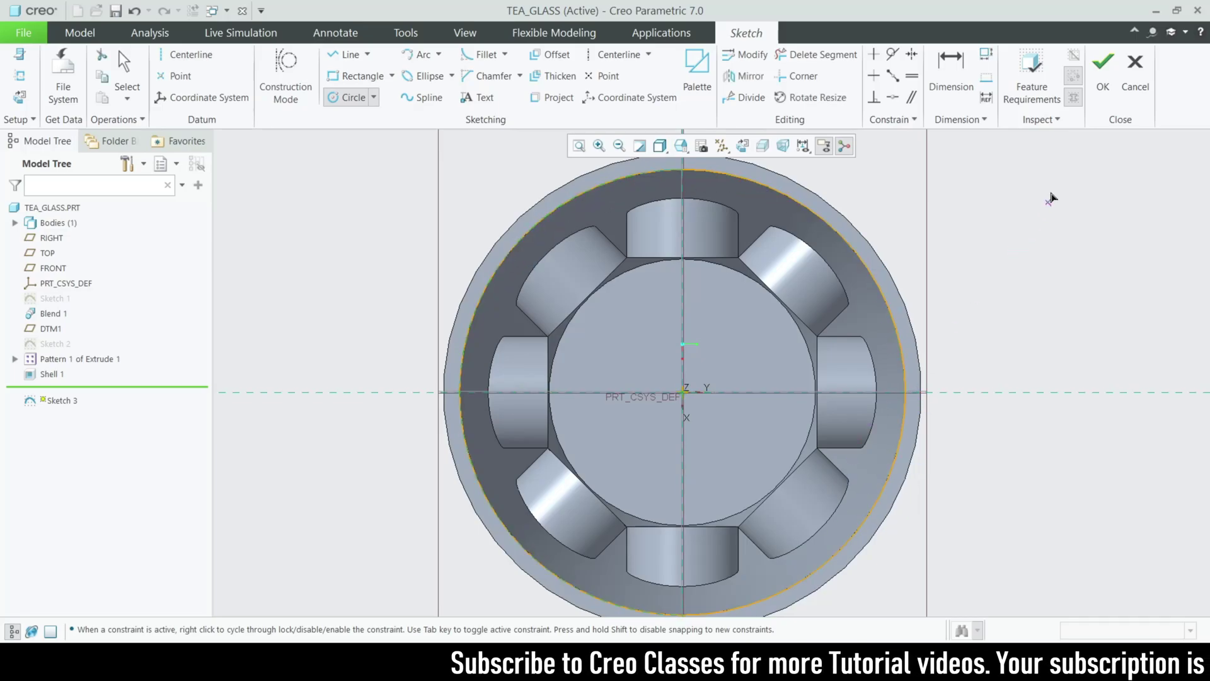
{"action": "left_click", "coordinate": [1103, 70]}
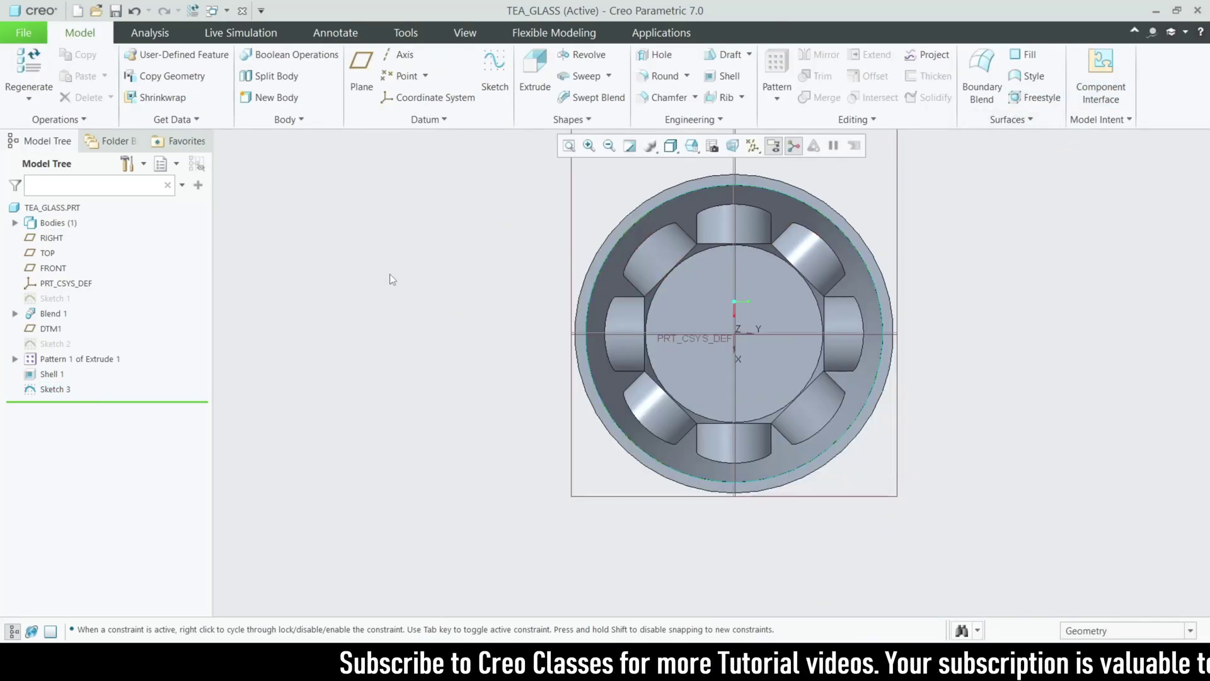
{"action": "left_click", "coordinate": [586, 119]}
- Start a blend using Sketch 3 as section 1, with the next section offset 90-8 = 82.00
{"action": "left_click", "coordinate": [545, 137]}
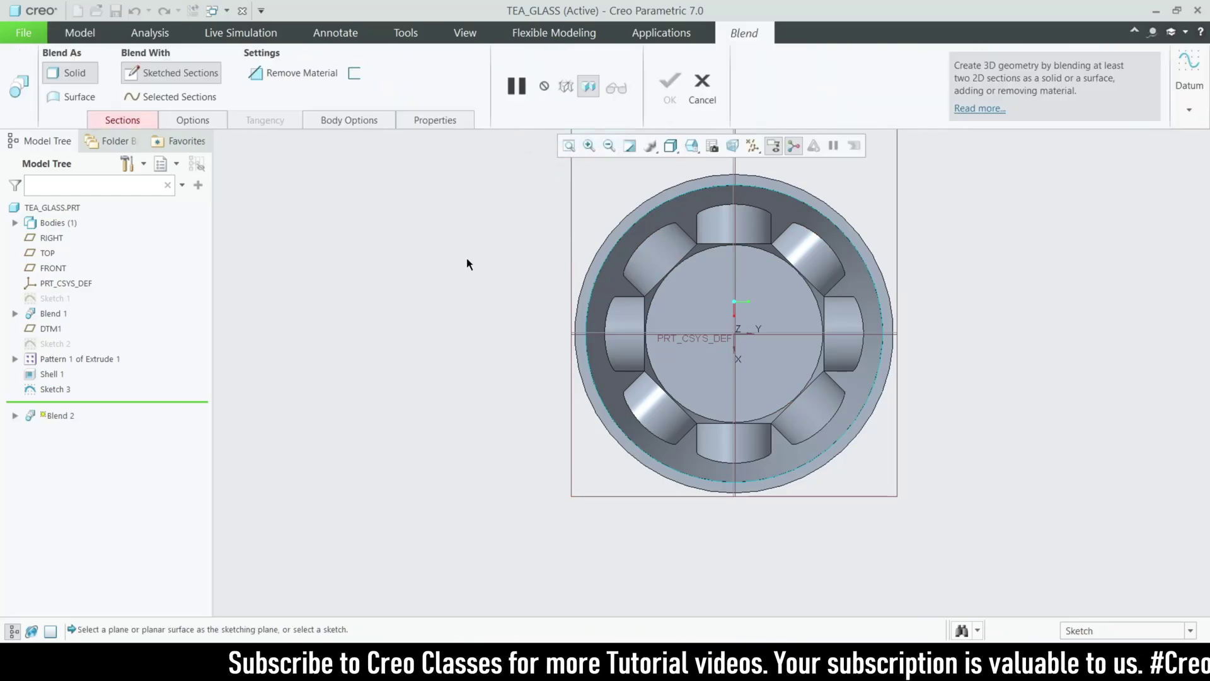
{"action": "left_click", "coordinate": [53, 390]}
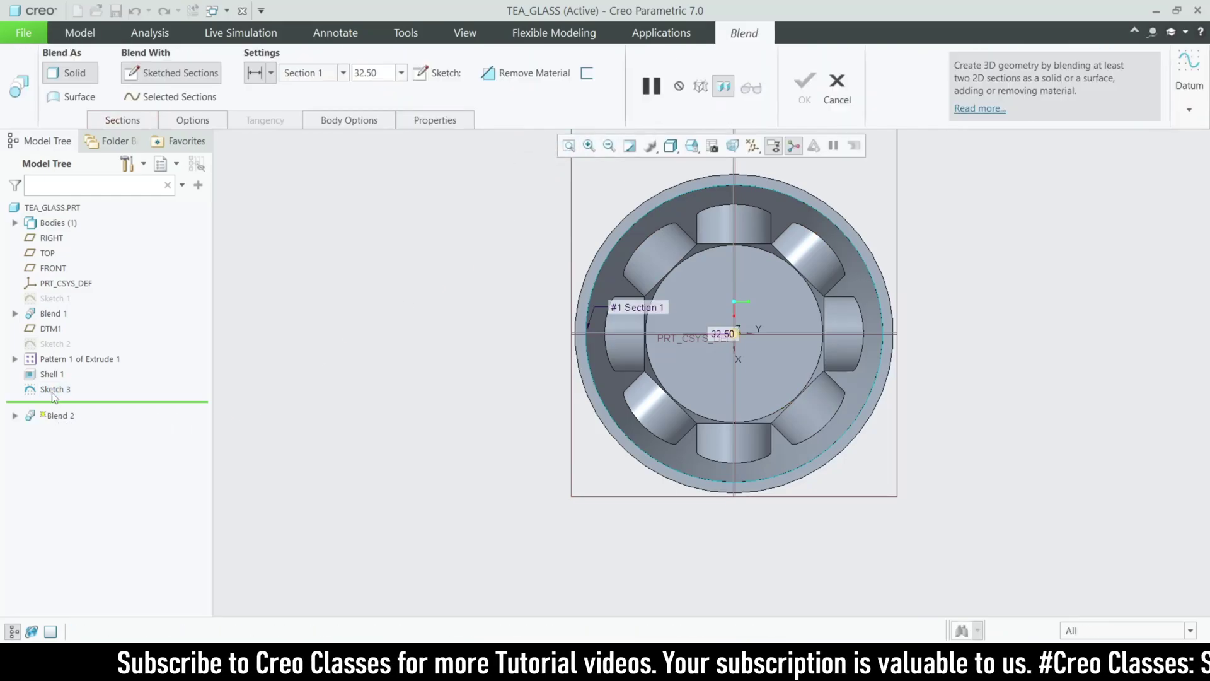
{"action": "scroll", "coordinate": [741, 304], "scroll_direction": "up", "scroll_amount": 2}
{"action": "middle_click_drag", "start_coordinate": [692, 345], "coordinate": [694, 386]}
{"action": "scroll", "coordinate": [491, 422], "scroll_direction": "down", "scroll_amount": 4}
{"action": "left_click_drag", "start_coordinate": [552, 194], "coordinate": [577, 492]}
{"action": "double_click", "coordinate": [384, 72]}
{"action": "type", "text": "90-"}
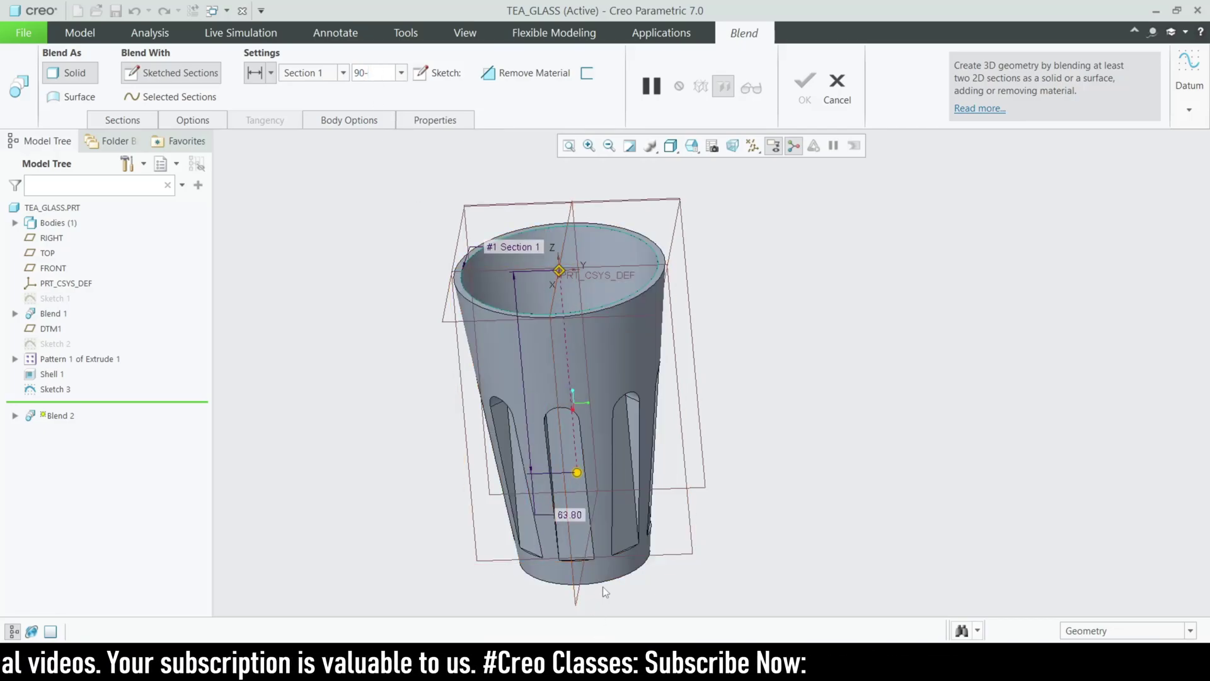
{"action": "scroll", "coordinate": [586, 567], "scroll_direction": "up", "scroll_amount": 3}
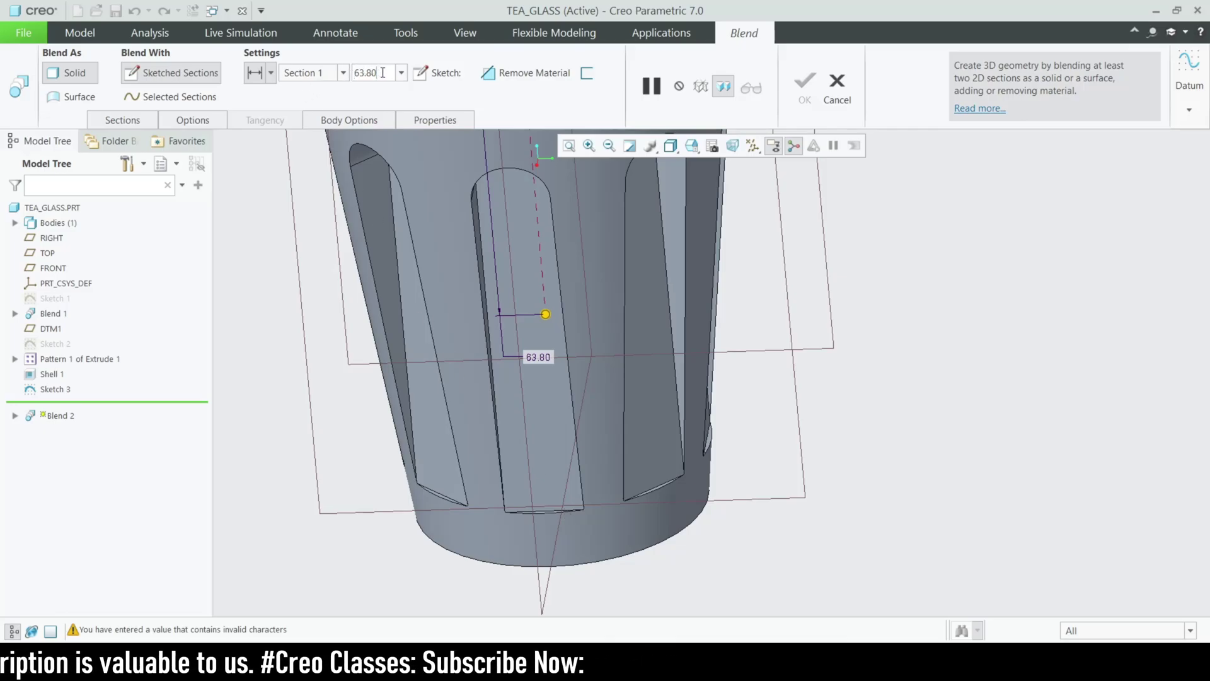
{"action": "type", "text": "90-"}
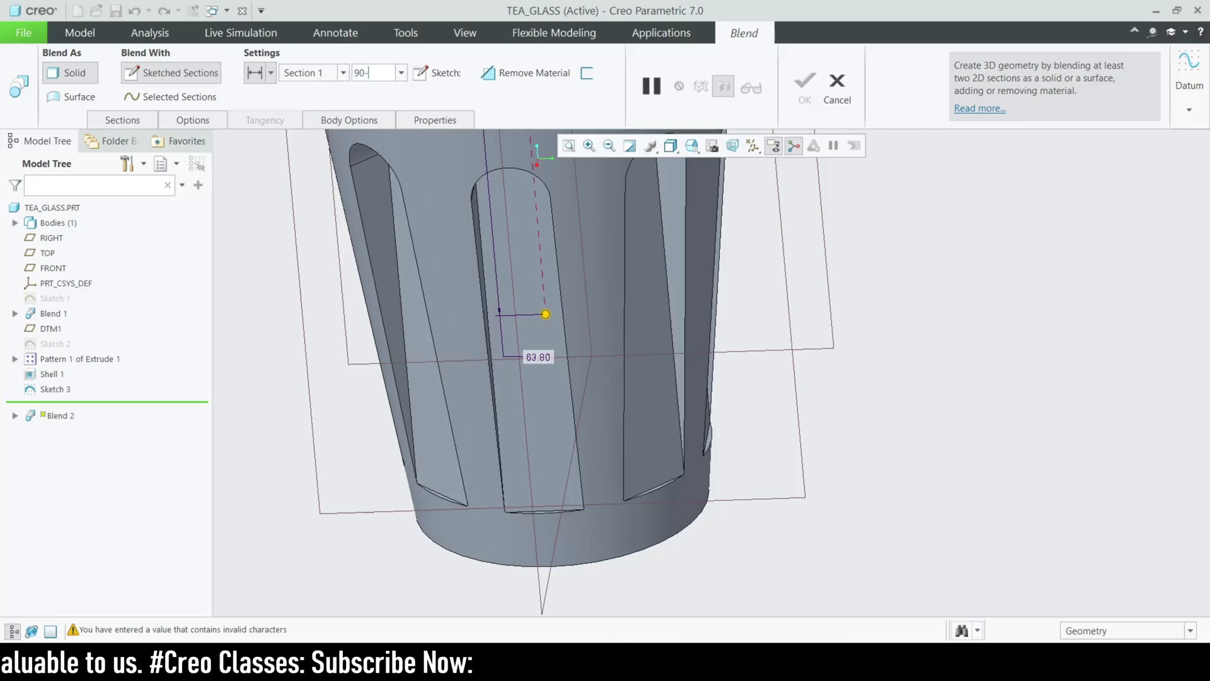
{"action": "type", "text": "8"}
{"action": "key", "text": "Return"}
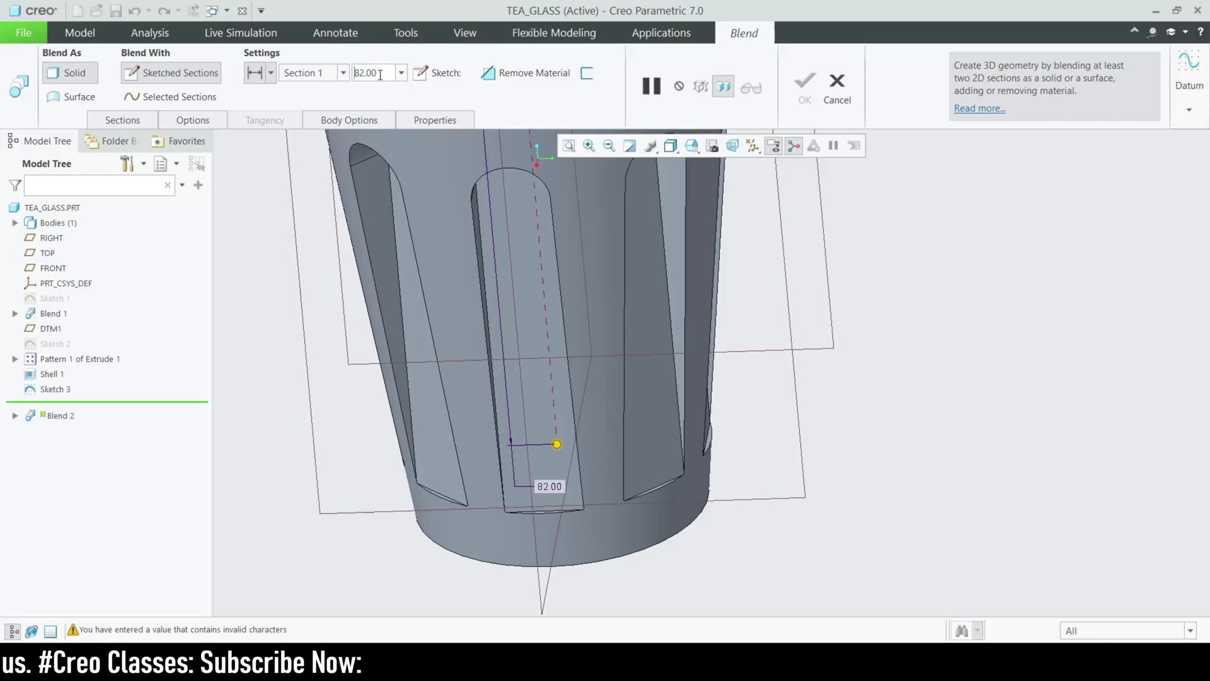
- Switch to the BOTTOM view orientation and begin sketching the second blend section
{"action": "left_click", "coordinate": [692, 149]}
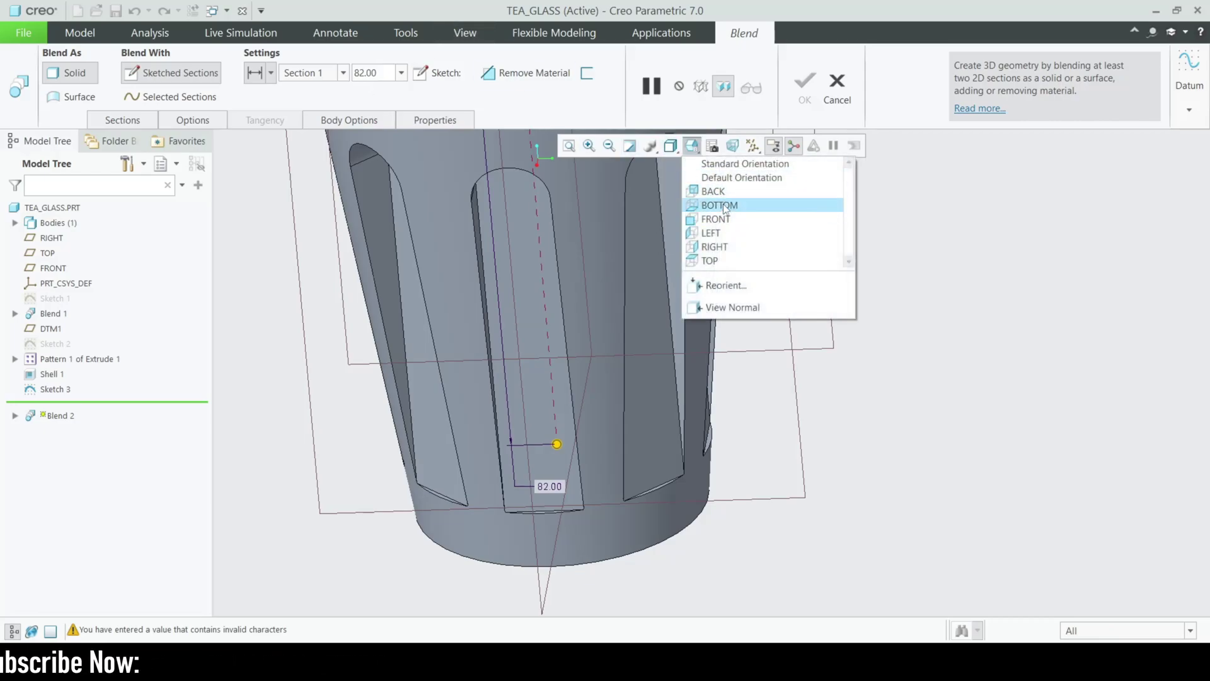
{"action": "left_click", "coordinate": [719, 205]}
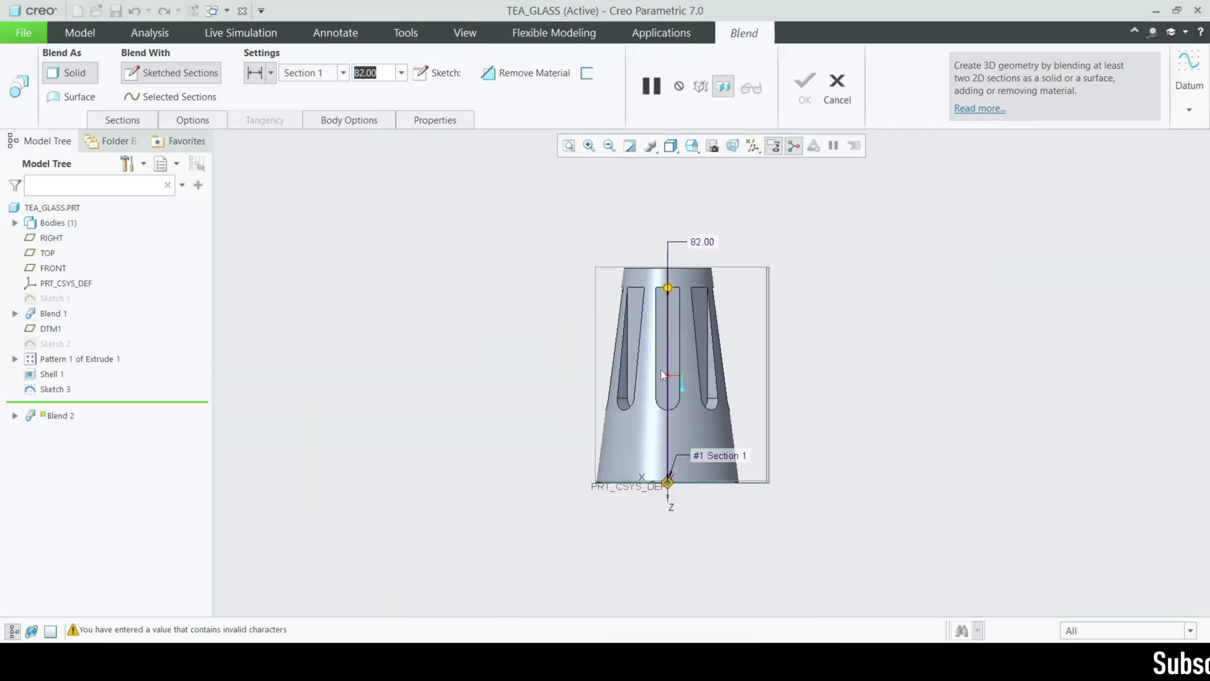
{"action": "left_click", "coordinate": [419, 72]}
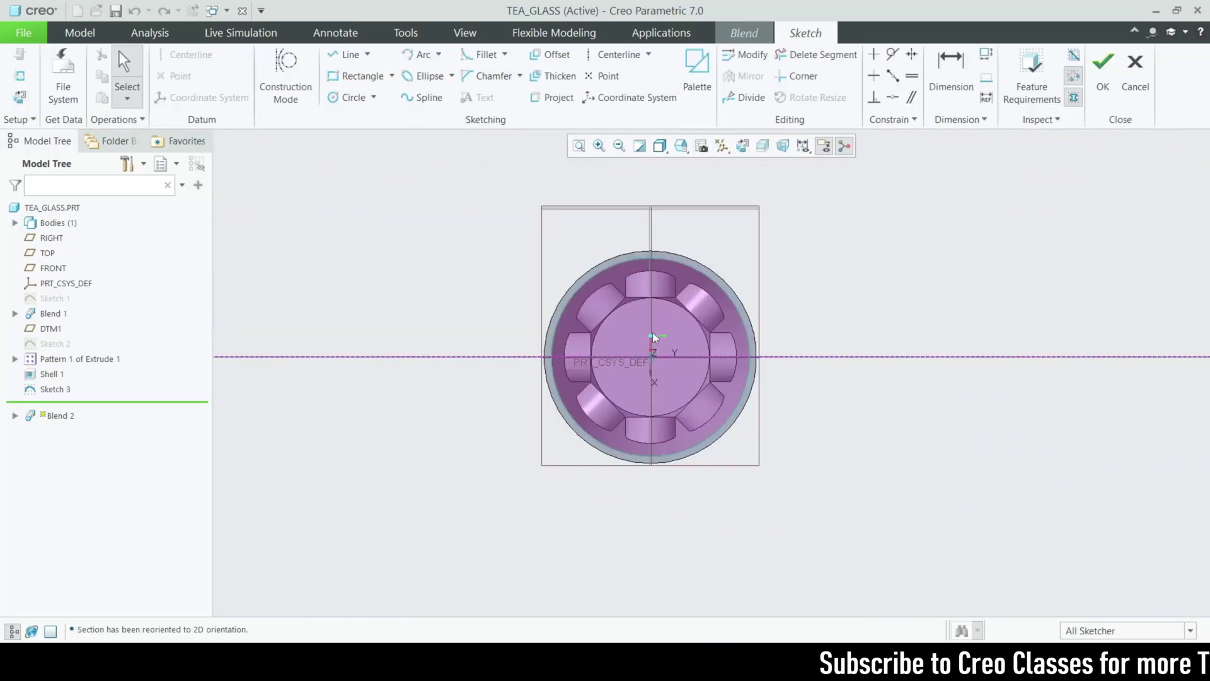
- In shaded display, draw the second section as a circle on the glass's inner bottom edge
{"action": "scroll", "coordinate": [652, 342], "scroll_direction": "up", "scroll_amount": 4}
{"action": "left_click", "coordinate": [763, 145]}
{"action": "scroll", "coordinate": [675, 441], "scroll_direction": "up", "scroll_amount": 3}
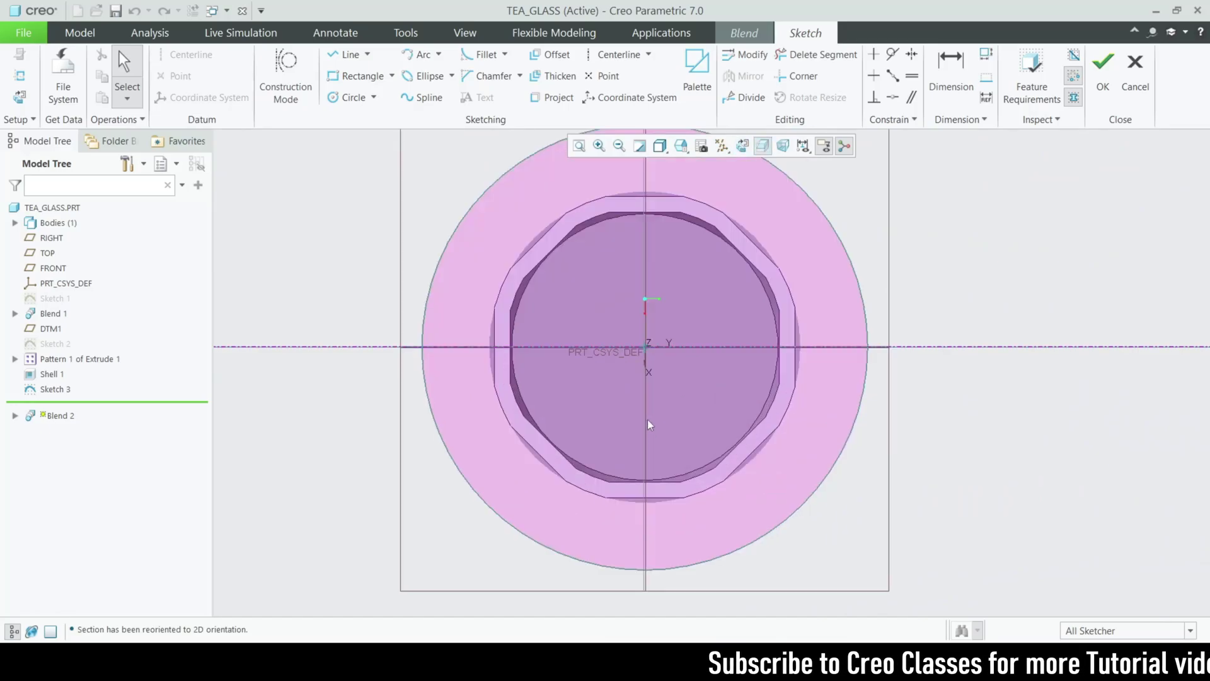
{"action": "scroll", "coordinate": [544, 428], "scroll_direction": "down", "scroll_amount": 2}
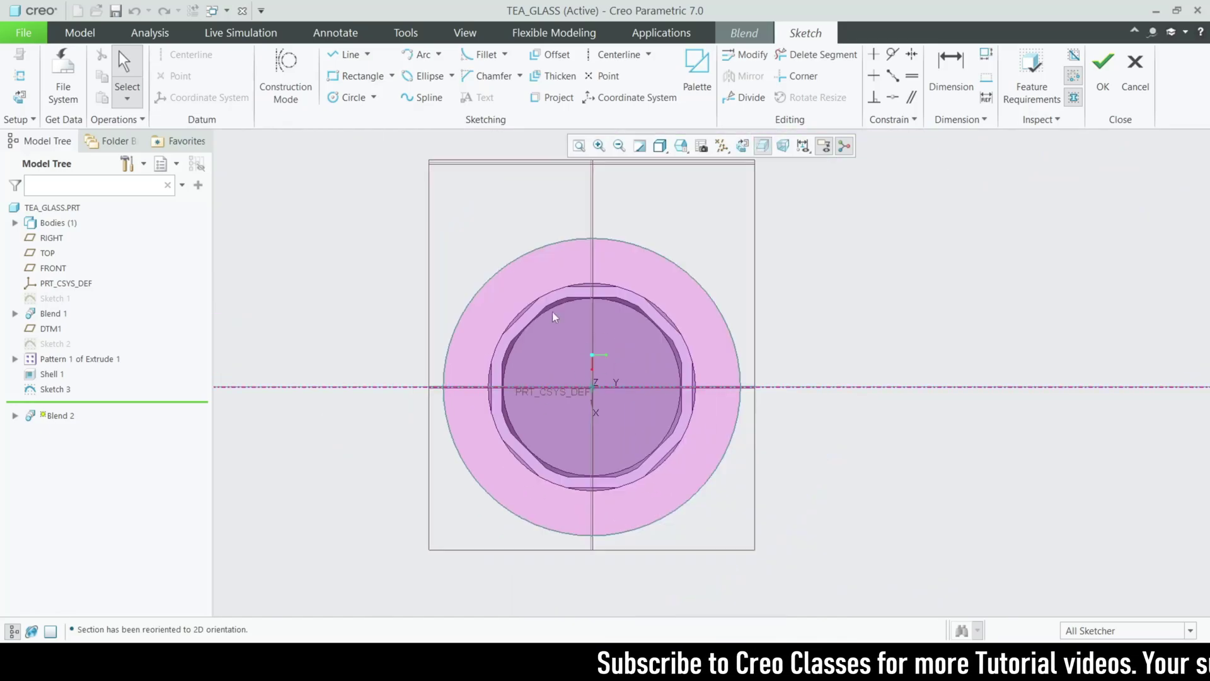
{"action": "left_click", "coordinate": [351, 98]}
{"action": "scroll", "coordinate": [554, 434], "scroll_direction": "up", "scroll_amount": 2}
{"action": "scroll", "coordinate": [555, 433], "scroll_direction": "up", "scroll_amount": 2}
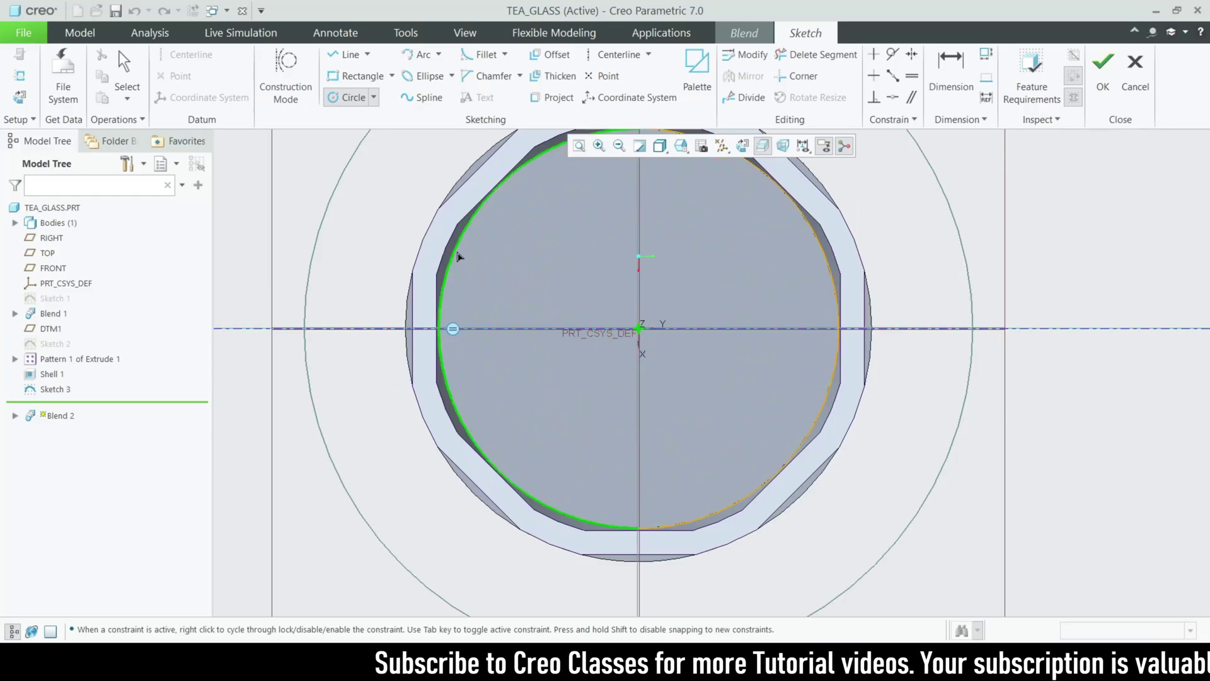
{"action": "left_click", "coordinate": [454, 253]}
{"action": "scroll", "coordinate": [540, 410], "scroll_direction": "down", "scroll_amount": 2}
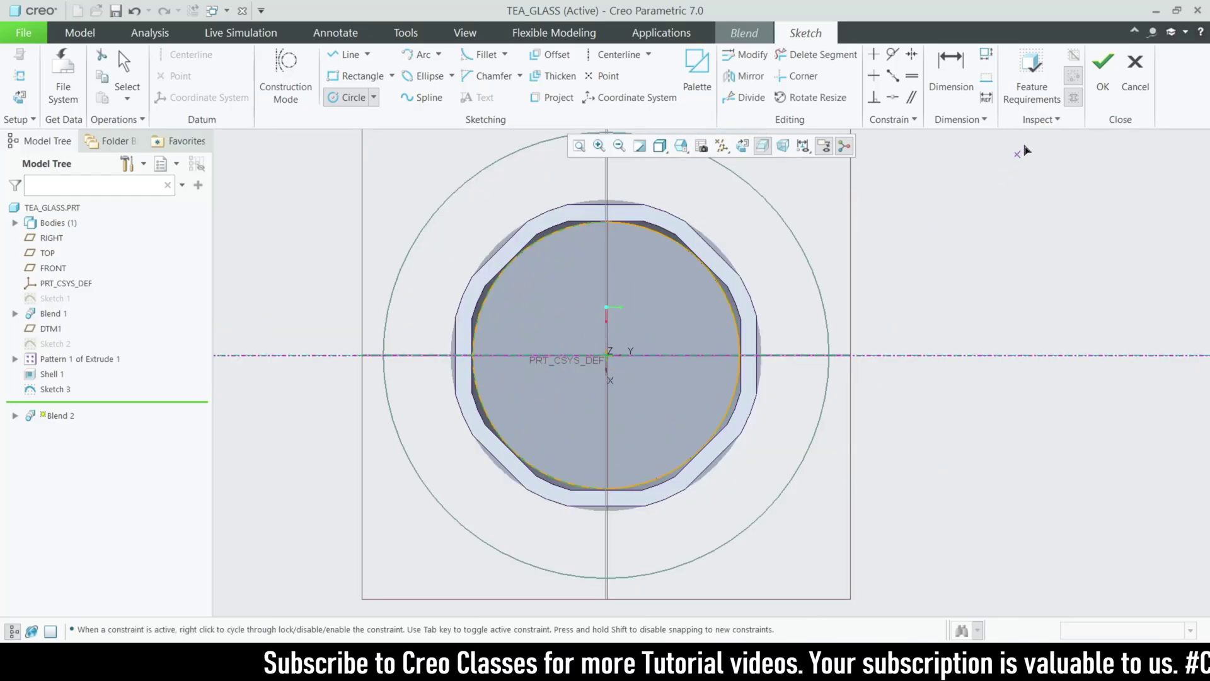
{"action": "left_click", "coordinate": [1103, 63]}
{"action": "scroll", "coordinate": [789, 487], "scroll_direction": "down", "scroll_amount": 3}
{"action": "mouse_move", "coordinate": [789, 486]}
{"action": "middle_mouse_down"}
{"action": "mouse_move", "coordinate": [805, 402]}
{"action": "mouse_move", "coordinate": [823, 380]}
{"action": "mouse_move", "coordinate": [775, 436]}
{"action": "middle_mouse_up"}
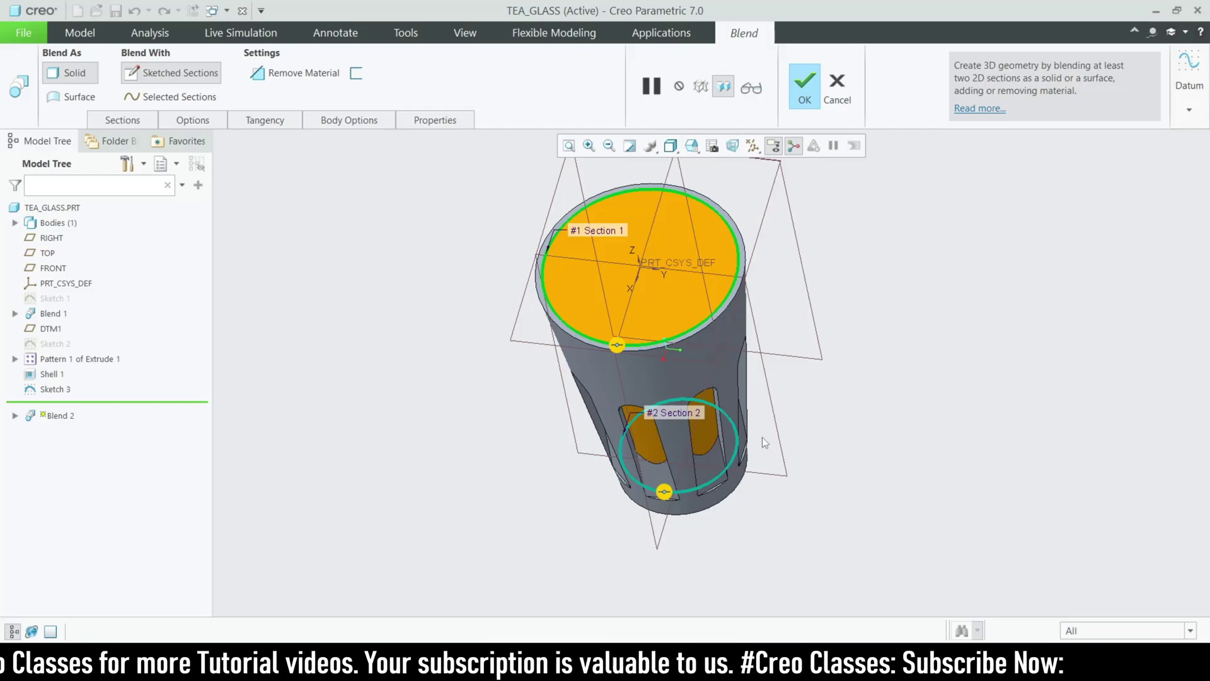
- Inspect the two-section preview and confirm Blend 2, then check the filled interior
{"action": "scroll", "coordinate": [649, 415], "scroll_direction": "up", "scroll_amount": 1}
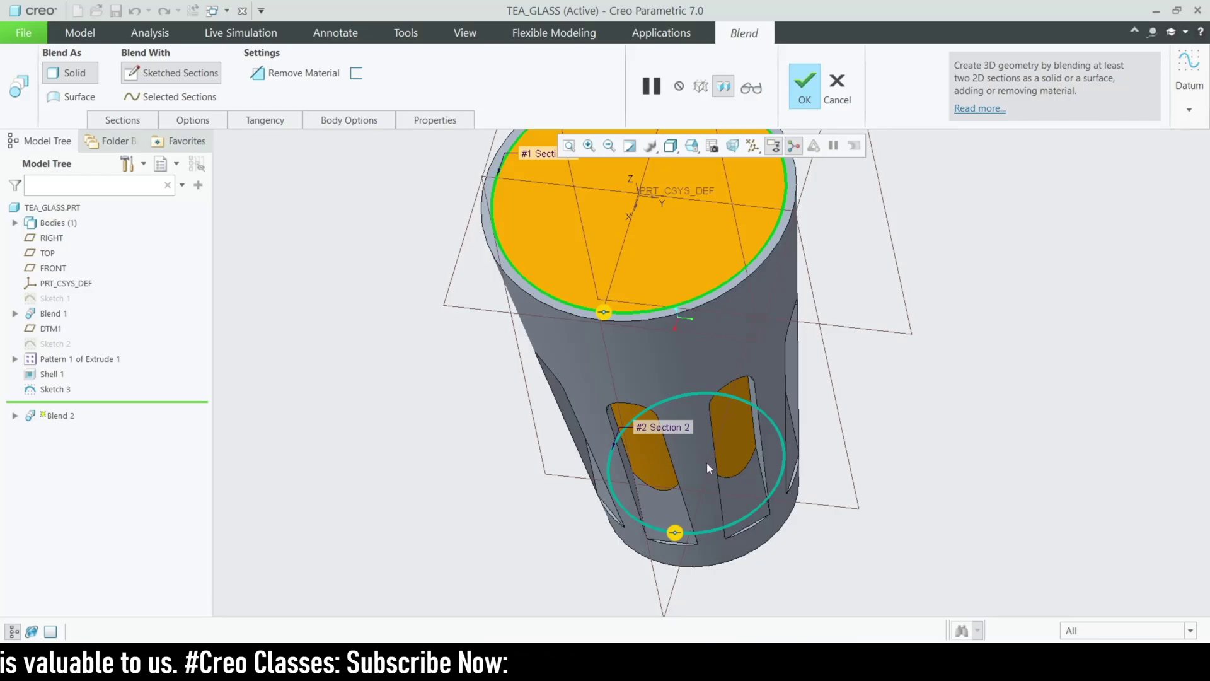
{"action": "middle_click_drag", "start_coordinate": [755, 426], "coordinate": [728, 395]}
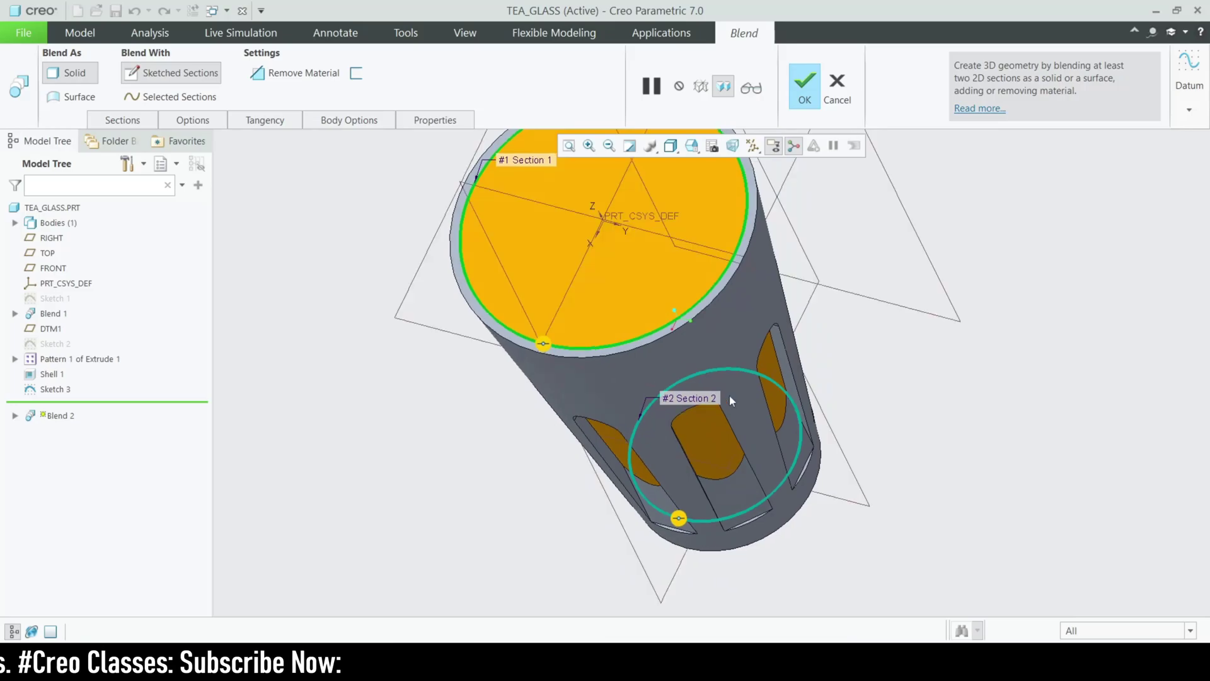
{"action": "left_click", "coordinate": [804, 89]}
{"action": "middle_click_drag", "start_coordinate": [940, 485], "coordinate": [947, 448]}
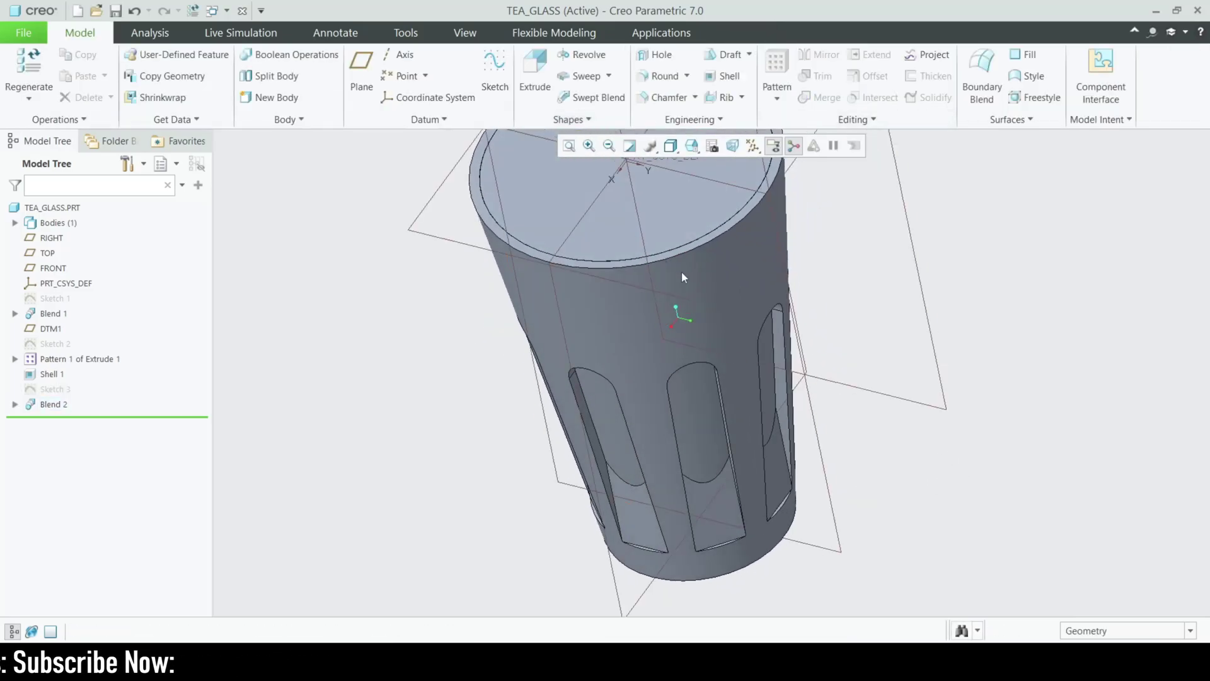
{"action": "middle_click_drag", "start_coordinate": [688, 368], "coordinate": [675, 133]}
- Start a second shell and enter a 1.00 wall thickness
{"action": "left_click", "coordinate": [729, 77]}
{"action": "middle_click_drag", "start_coordinate": [663, 204], "coordinate": [658, 452]}
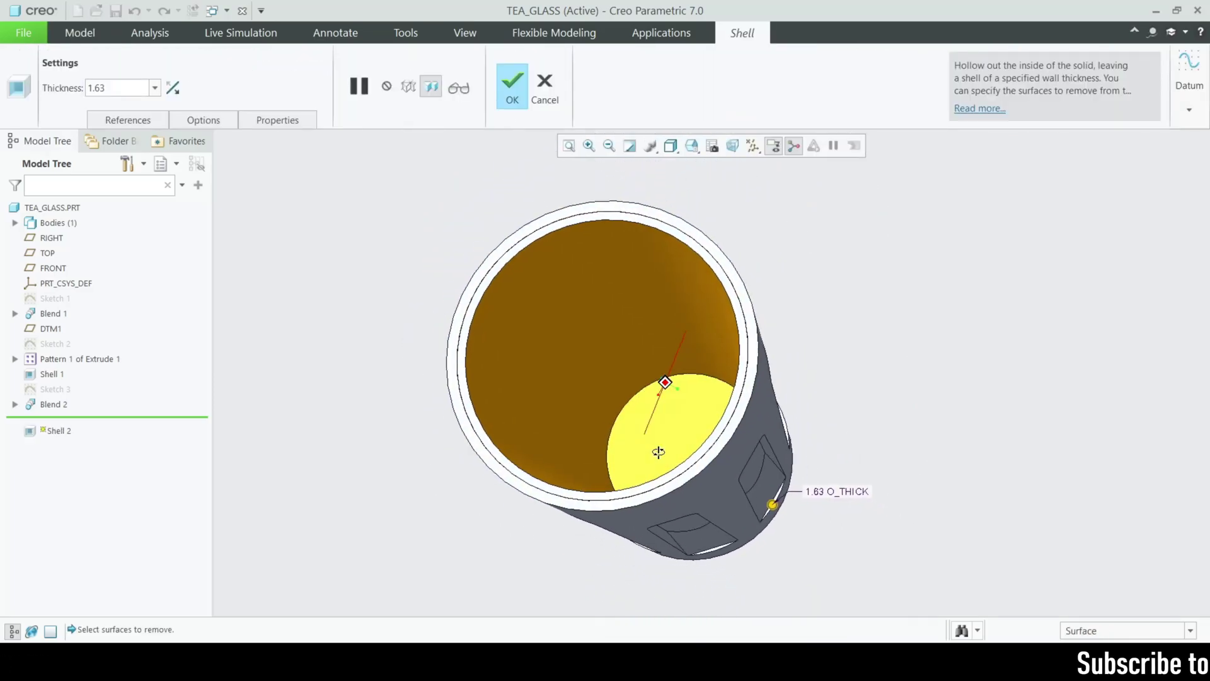
{"action": "scroll", "coordinate": [576, 414], "scroll_direction": "down", "scroll_amount": 3}
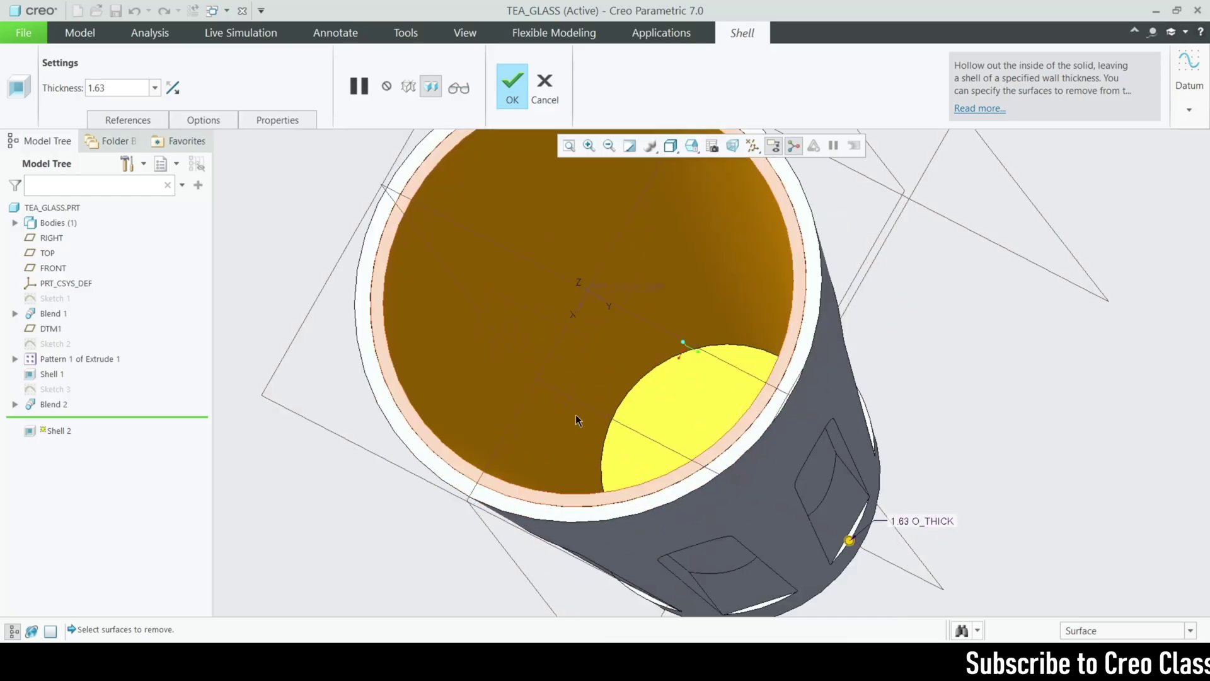
{"action": "scroll", "coordinate": [588, 378], "scroll_direction": "up", "scroll_amount": 2}
{"action": "double_click", "coordinate": [117, 89]}
{"action": "type", "text": "1"}
{"action": "key", "text": "Return"}
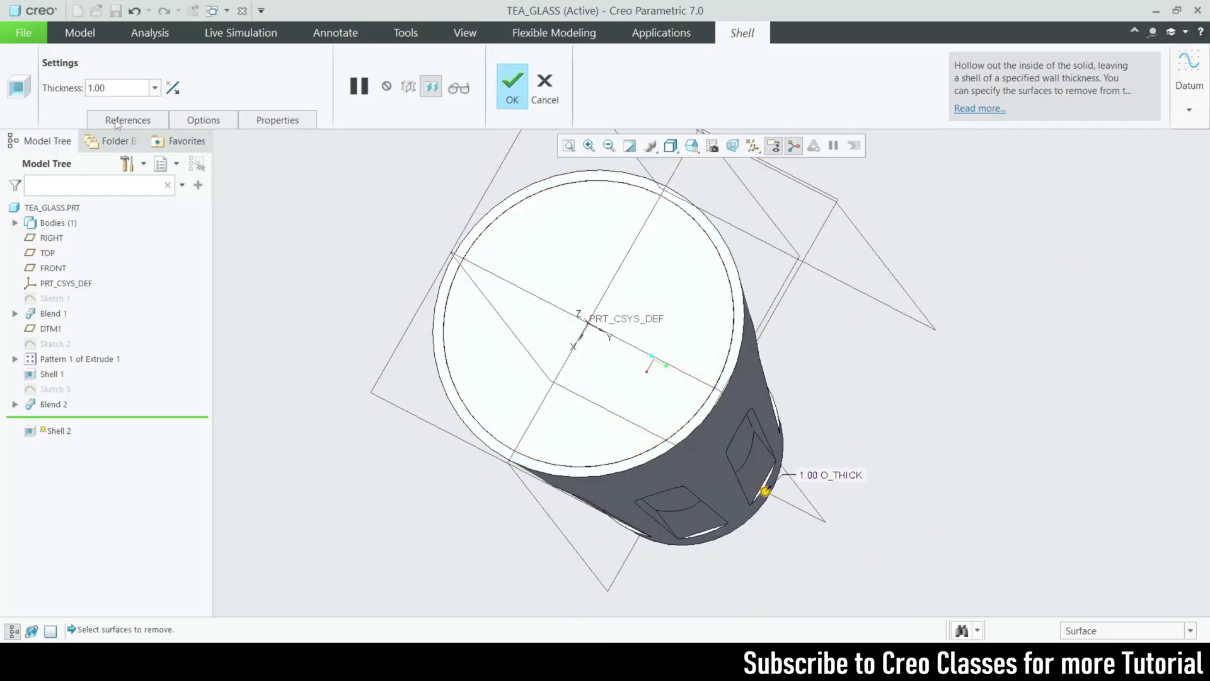
- Remove the top surface, drag the wall thickness to 1.10 and finish Shell 2
{"action": "scroll", "coordinate": [785, 497], "scroll_direction": "down", "scroll_amount": 3}
{"action": "scroll", "coordinate": [732, 525], "scroll_direction": "down", "scroll_amount": 5}
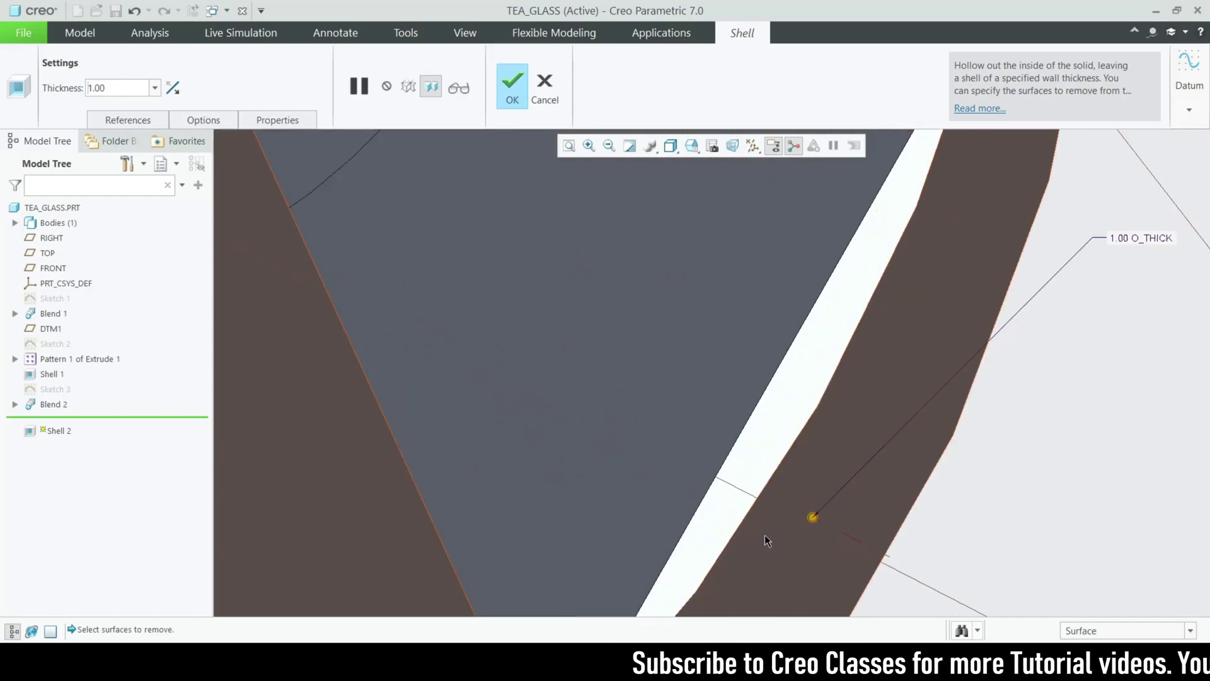
{"action": "left_click", "coordinate": [813, 523]}
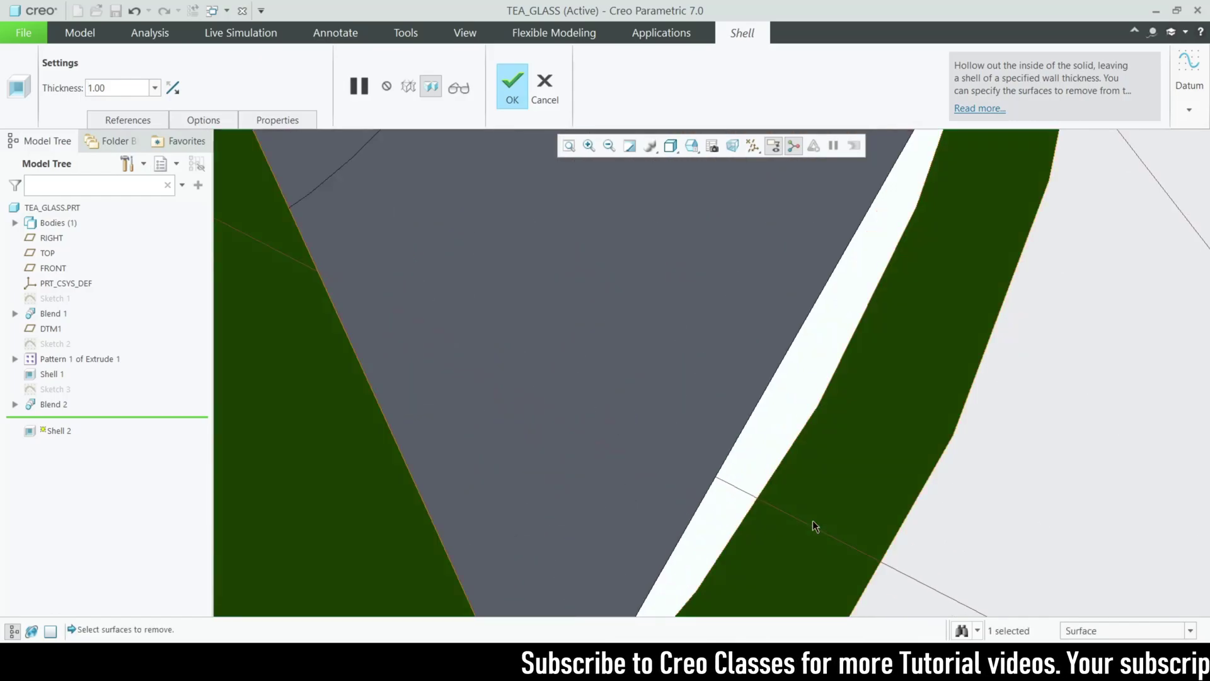
{"action": "scroll", "coordinate": [792, 490], "scroll_direction": "up", "scroll_amount": 8}
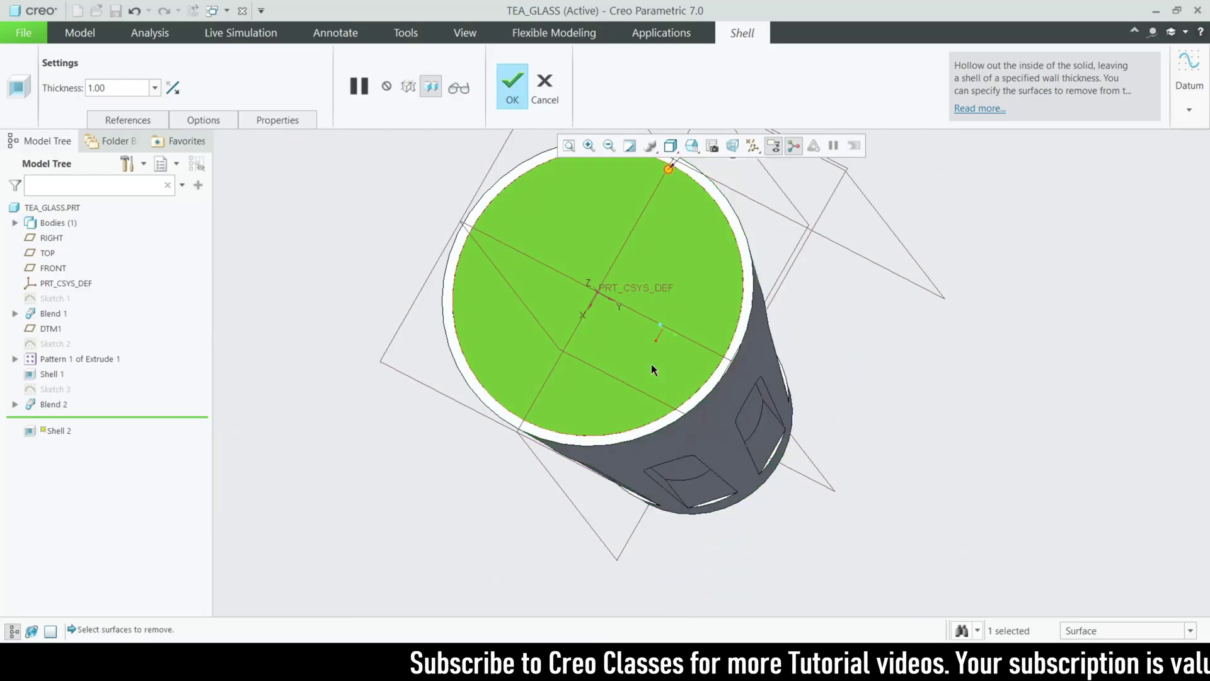
{"action": "scroll", "coordinate": [642, 185], "scroll_direction": "down", "scroll_amount": 5}
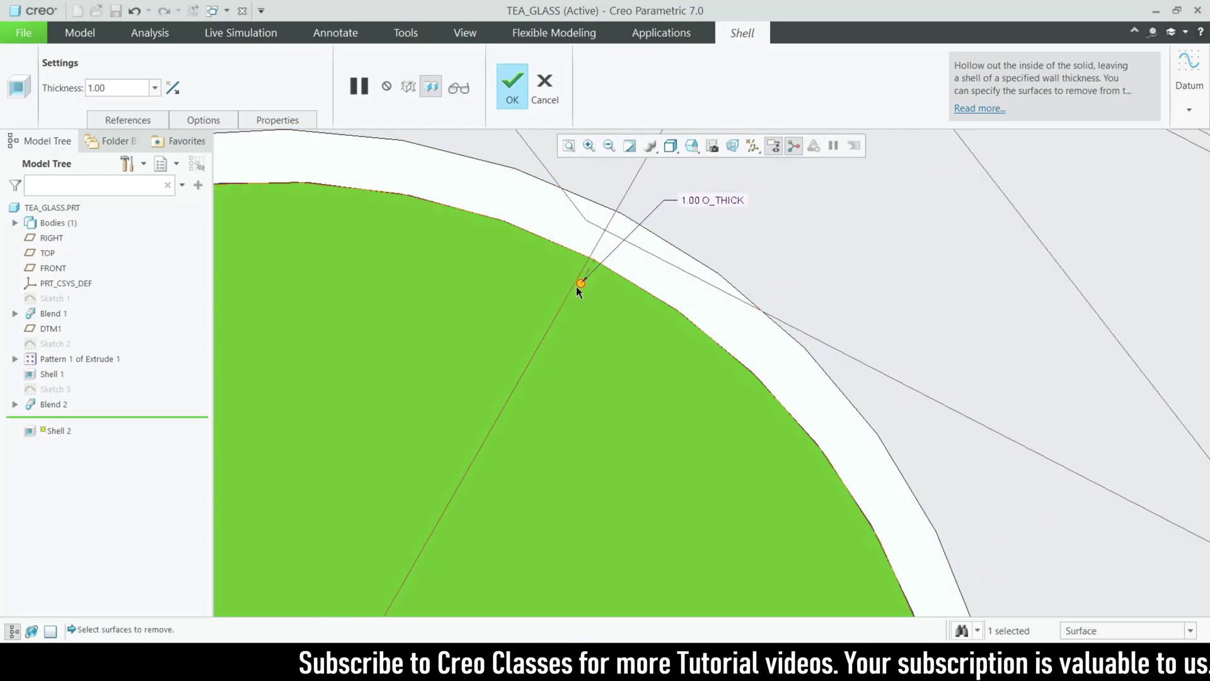
{"action": "left_click_drag", "start_coordinate": [582, 298], "coordinate": [587, 291]}
{"action": "scroll", "coordinate": [585, 288], "scroll_direction": "up", "scroll_amount": 5}
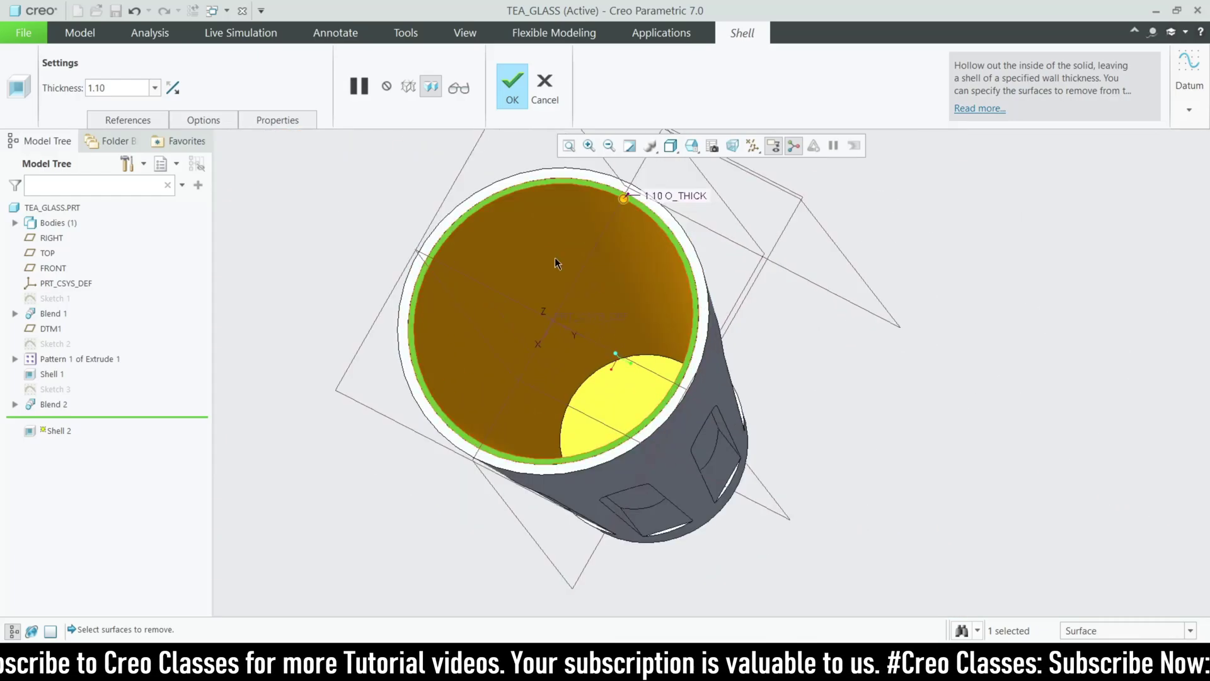
{"action": "left_click", "coordinate": [521, 86]}
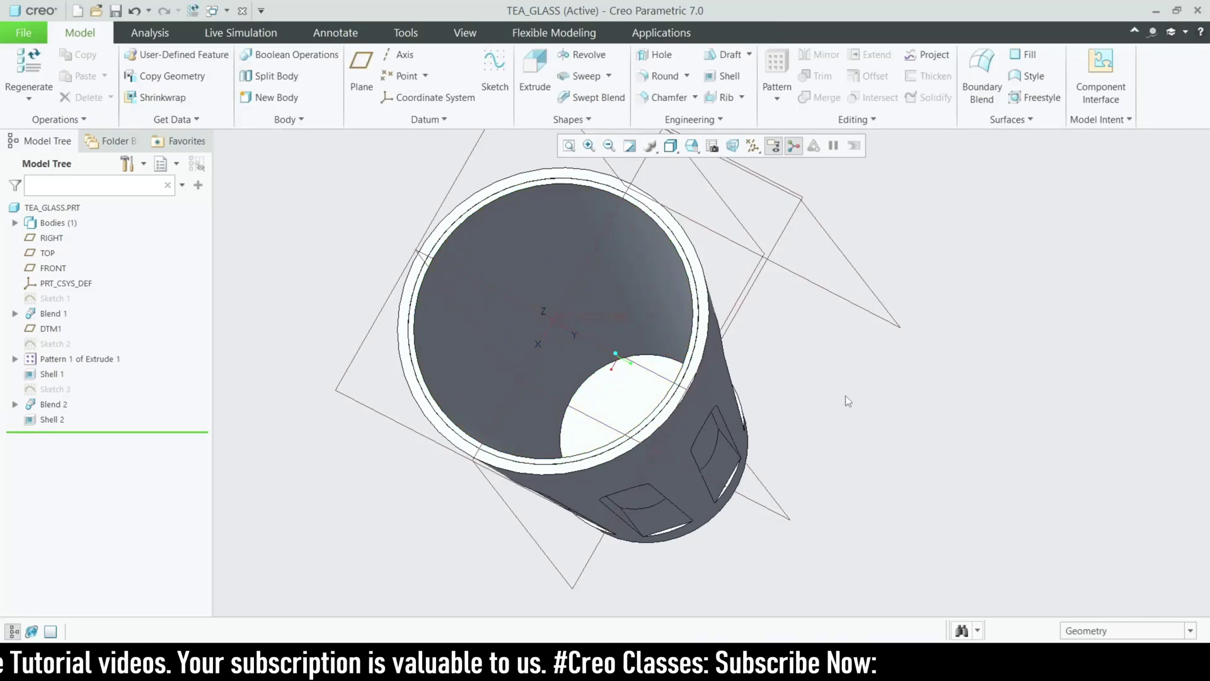
- Reset to the standard orientation, orbit to the narrow closed end and select the flat bottom face
{"action": "key", "text": "ctrl+d"}
{"action": "middle_click_drag", "start_coordinate": [903, 377], "coordinate": [816, 455]}
{"action": "scroll", "coordinate": [815, 455], "scroll_direction": "down", "scroll_amount": 2}
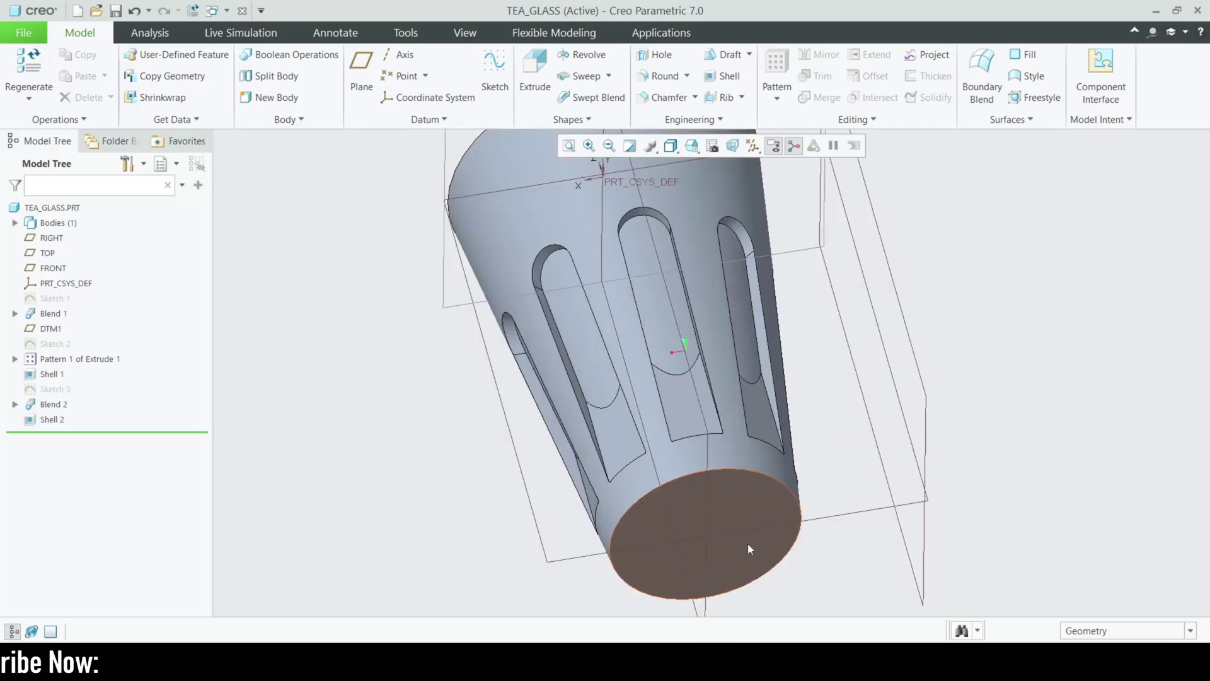
{"action": "left_click", "coordinate": [721, 557]}
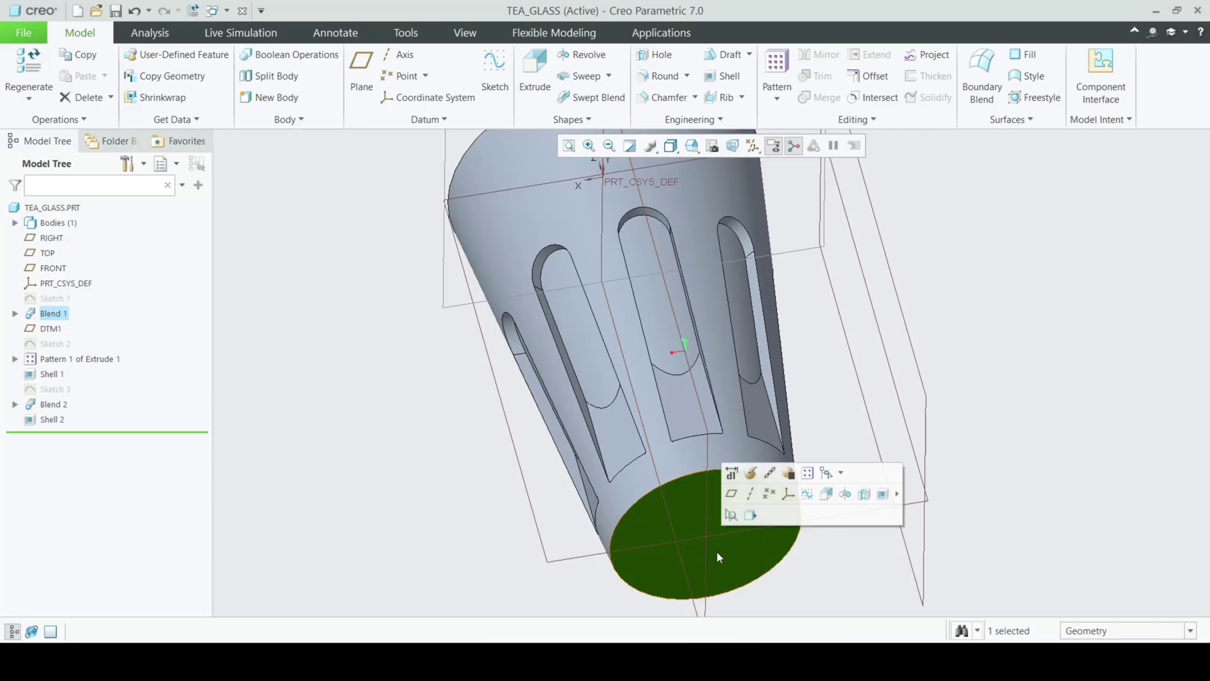
- Start an extrusion on the bottom face, draw two concentric circles and set the outer to Ø29
{"action": "left_click", "coordinate": [535, 69]}
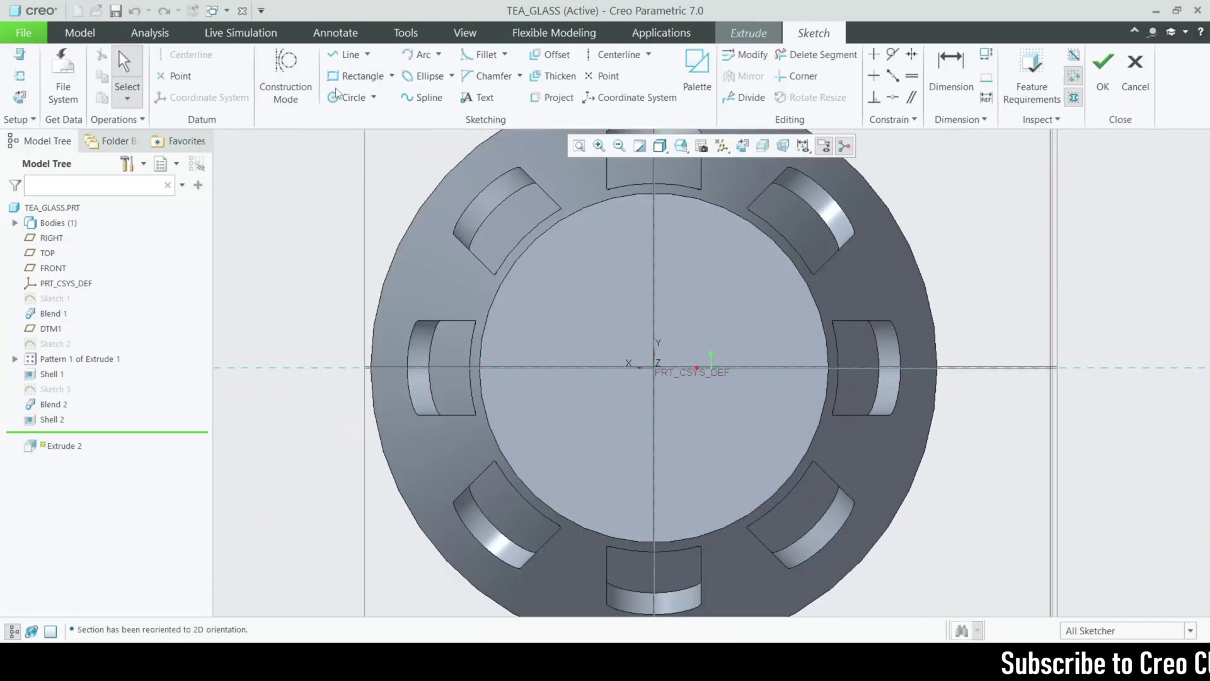
{"action": "left_click", "coordinate": [353, 97]}
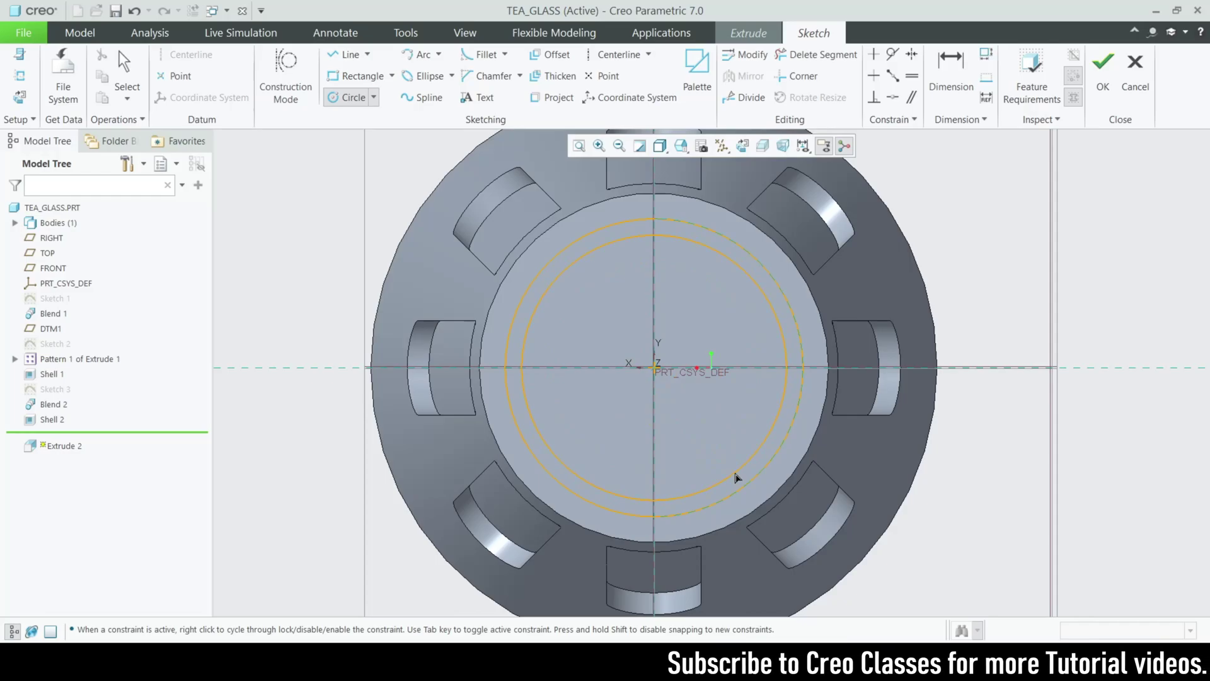
{"action": "middle_click", "coordinate": [675, 382]}
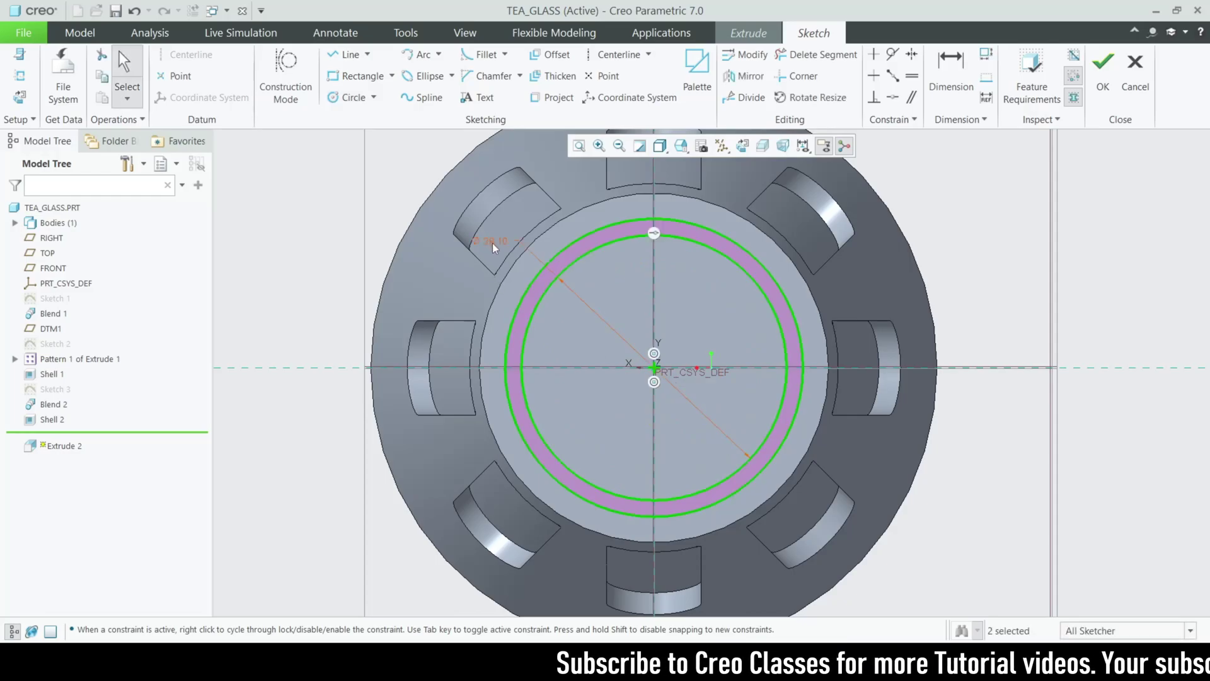
{"action": "double_click", "coordinate": [494, 246]}
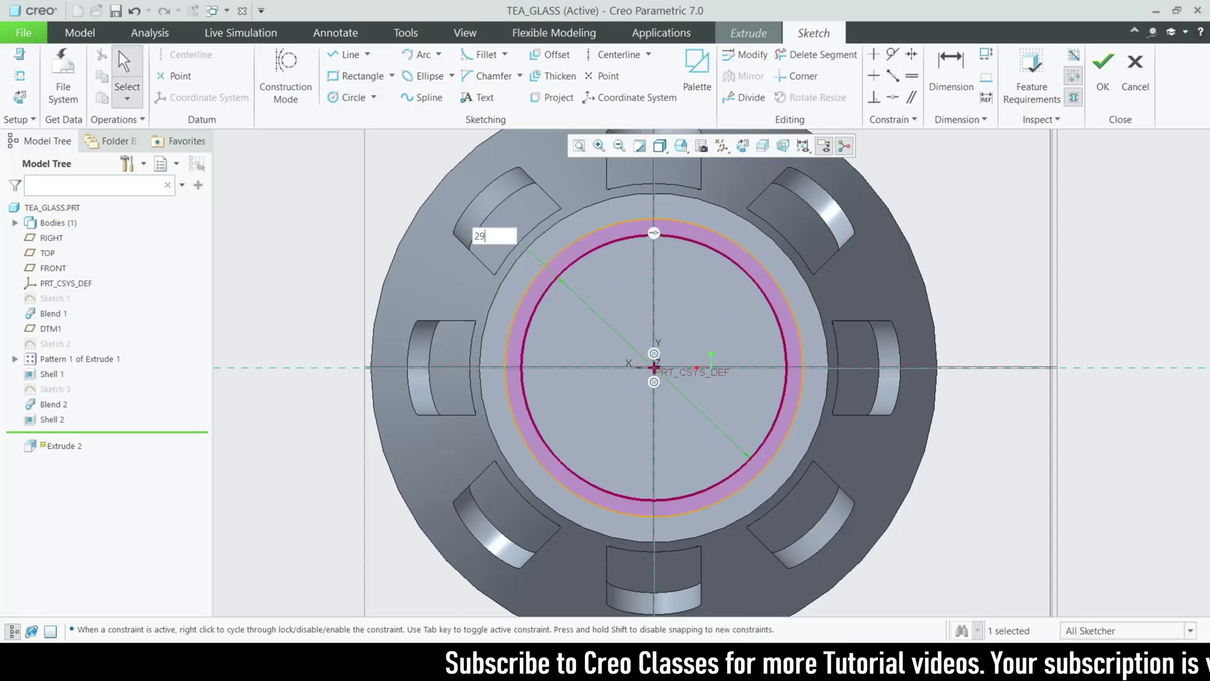
{"action": "key", "text": "Return"}
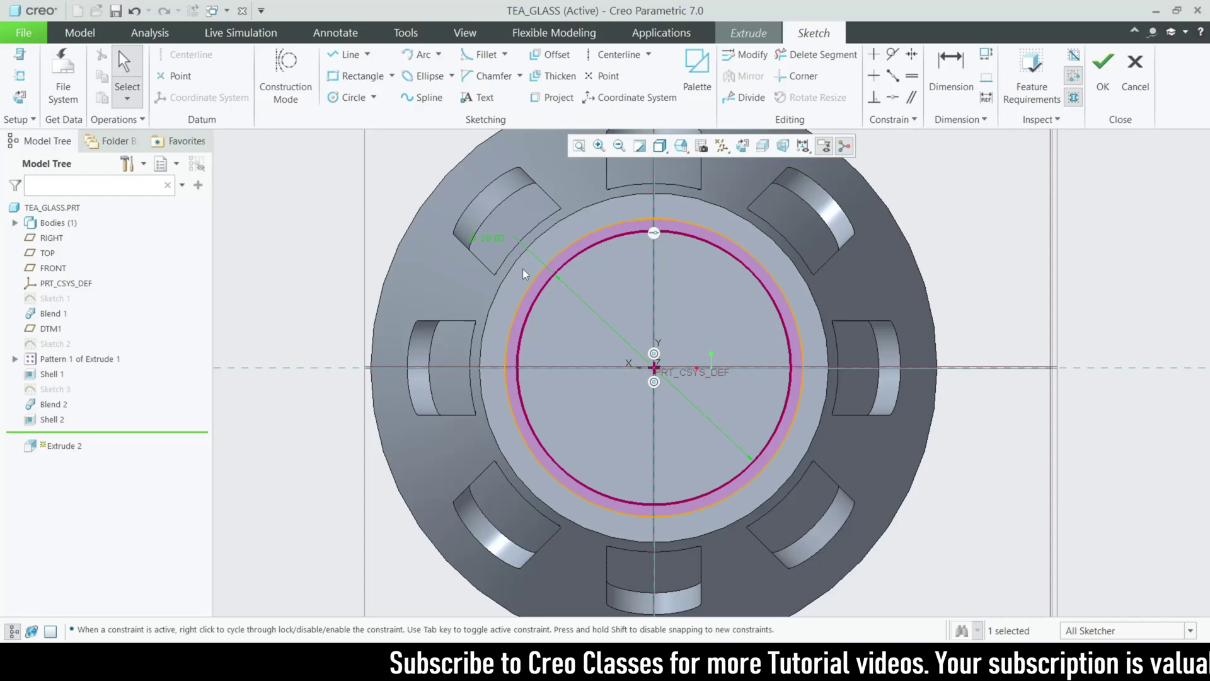
- Add a radius dimension to the outer circle, deleting the conflicting Coincide constraint
{"action": "left_click", "coordinate": [952, 70]}
{"action": "left_click", "coordinate": [756, 242]}
{"action": "middle_click", "coordinate": [762, 245]}
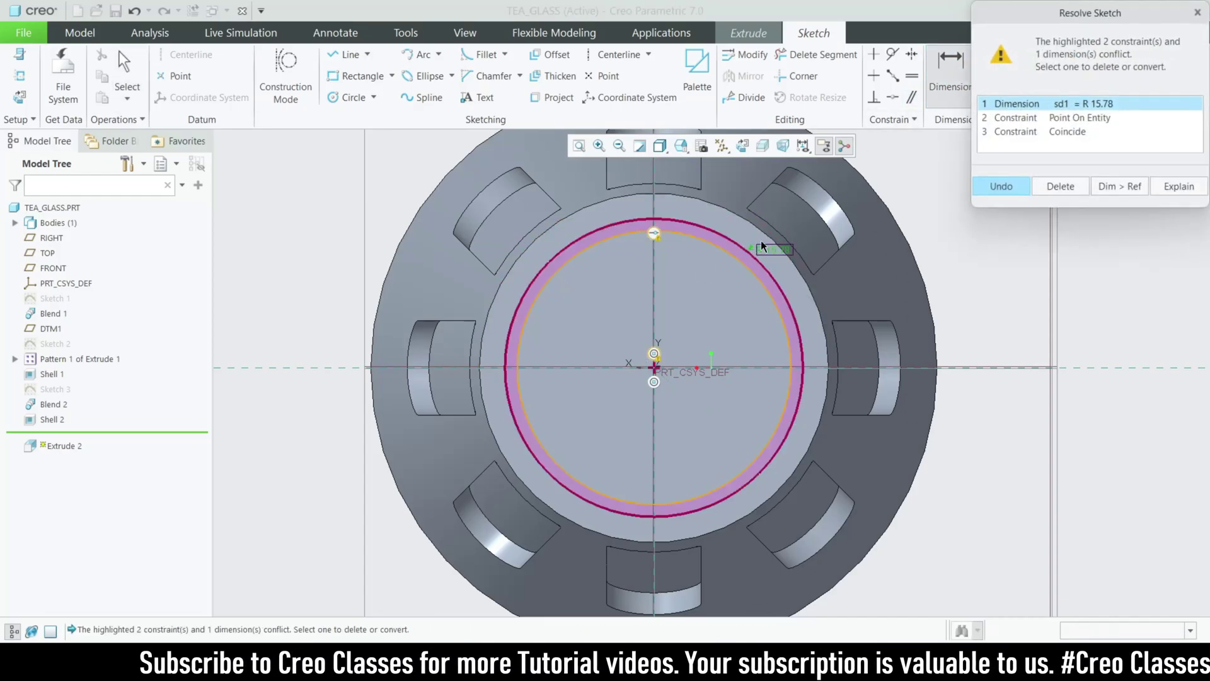
{"action": "left_click", "coordinate": [1110, 118]}
{"action": "left_click", "coordinate": [1071, 131]}
{"action": "left_click", "coordinate": [1060, 186]}
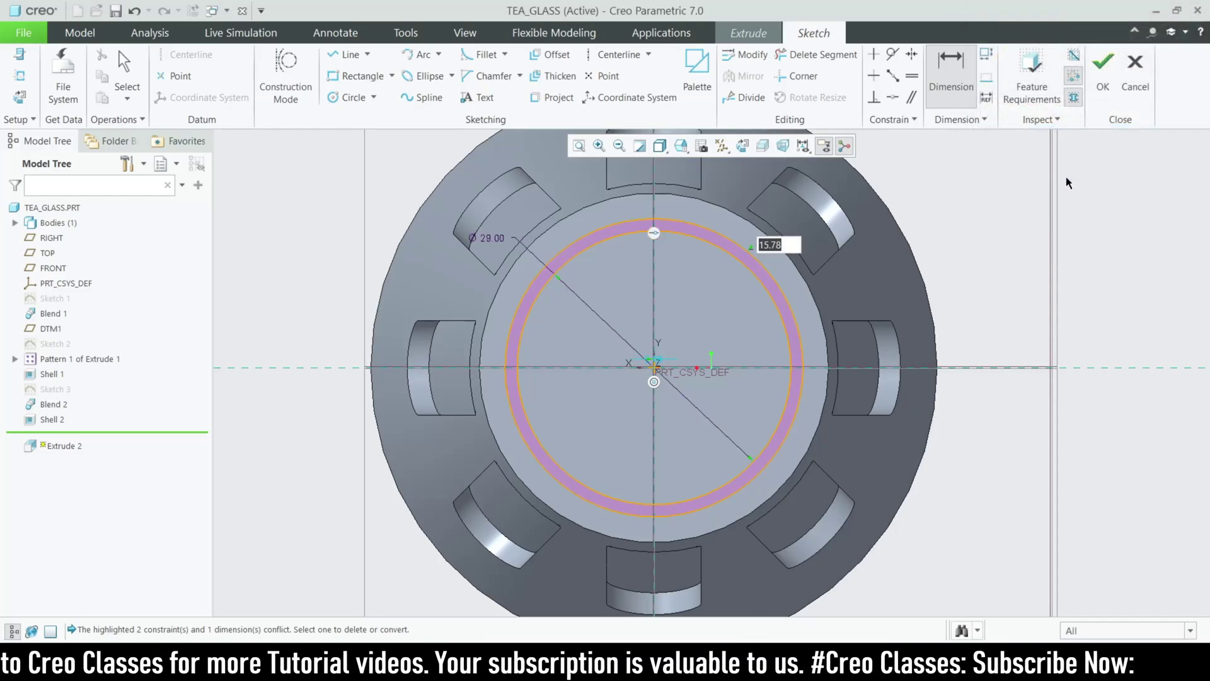
{"action": "middle_click", "coordinate": [1039, 211]}
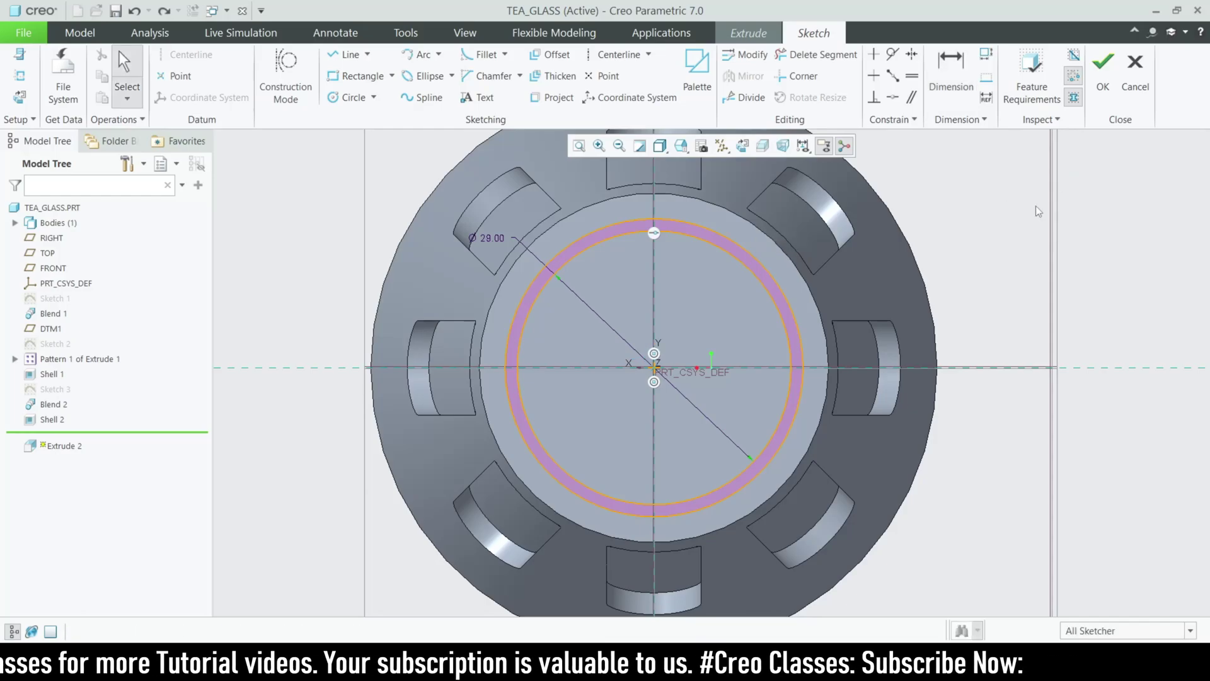
- Change the inner circle's diameter from Ø29.00 to Ø28 and finish the ring sketch
{"action": "left_click", "coordinate": [581, 257]}
{"action": "scroll", "coordinate": [557, 278], "scroll_direction": "up", "scroll_amount": 3}
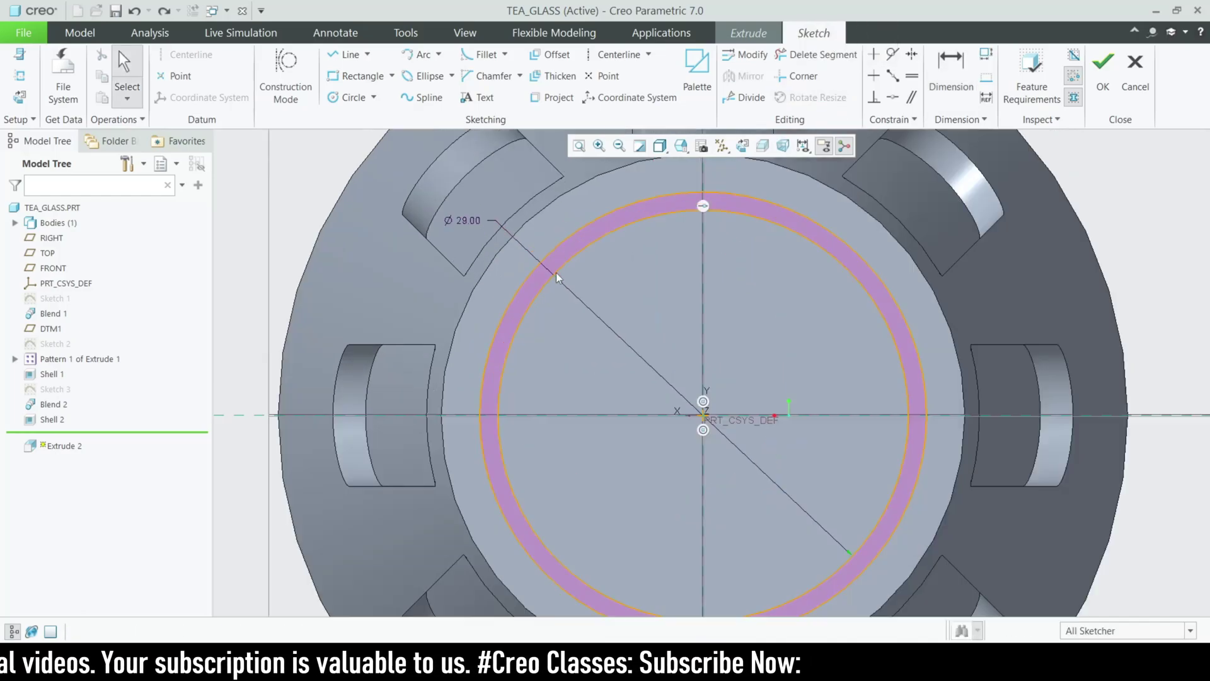
{"action": "left_click", "coordinate": [557, 278]}
{"action": "double_click", "coordinate": [475, 219]}
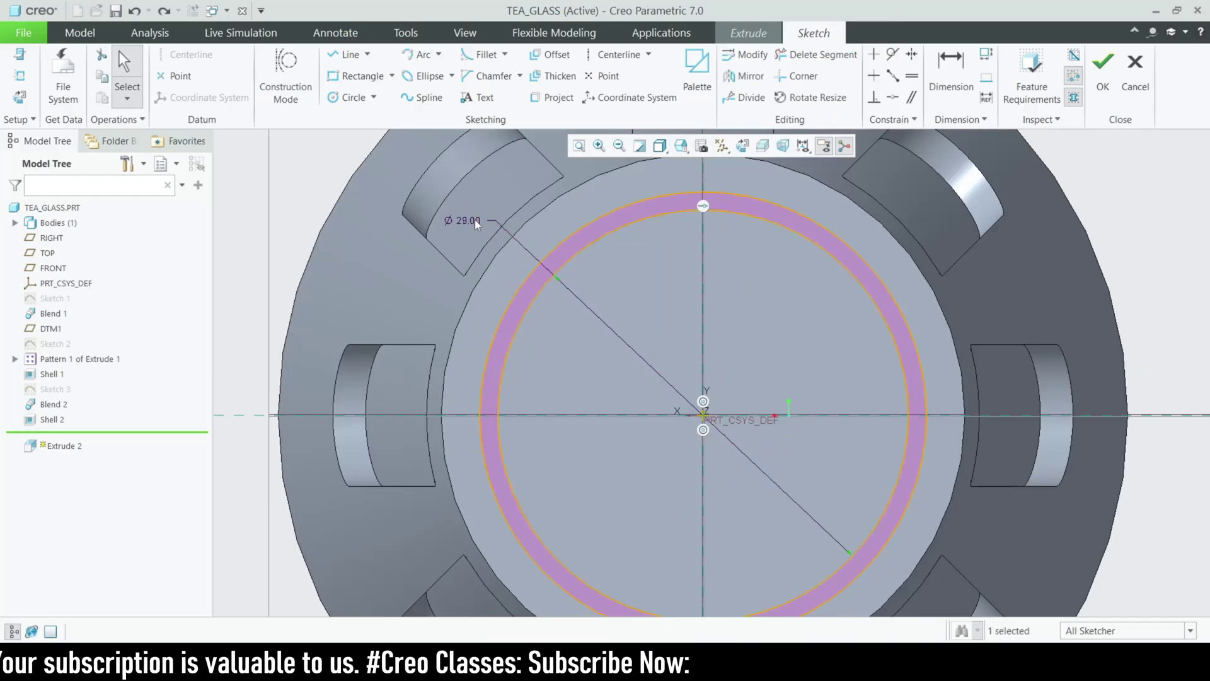
{"action": "type", "text": "28"}
{"action": "key", "text": "Return"}
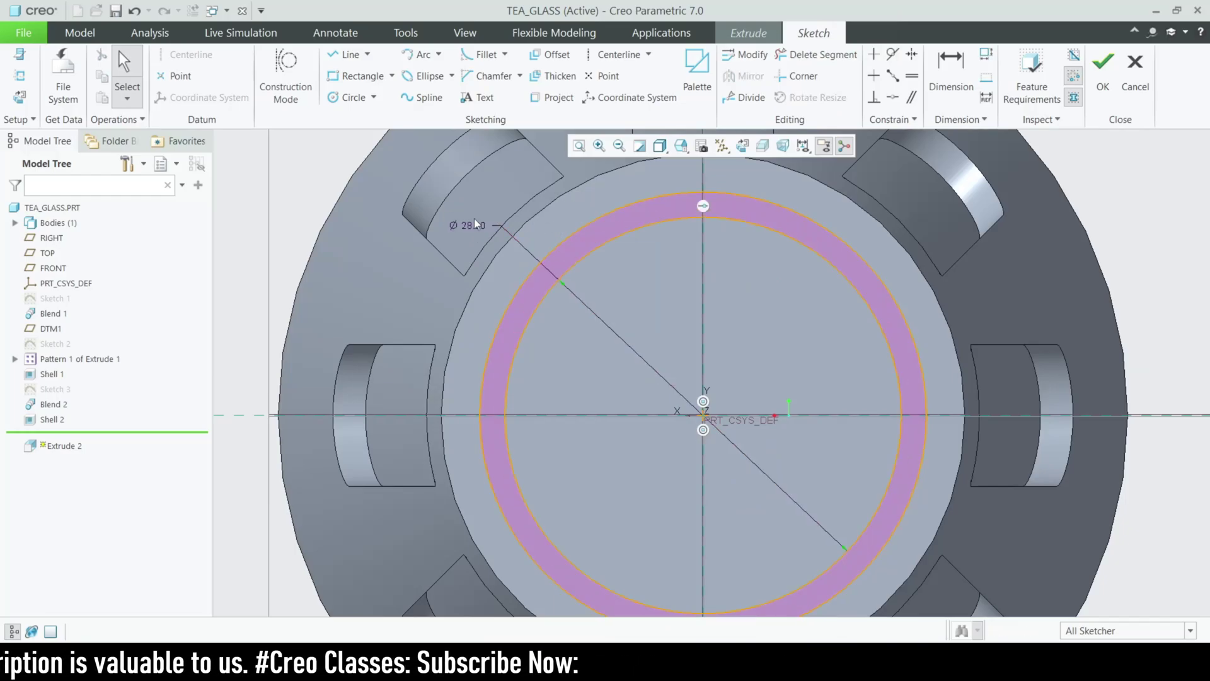
{"action": "left_click", "coordinate": [1103, 69]}
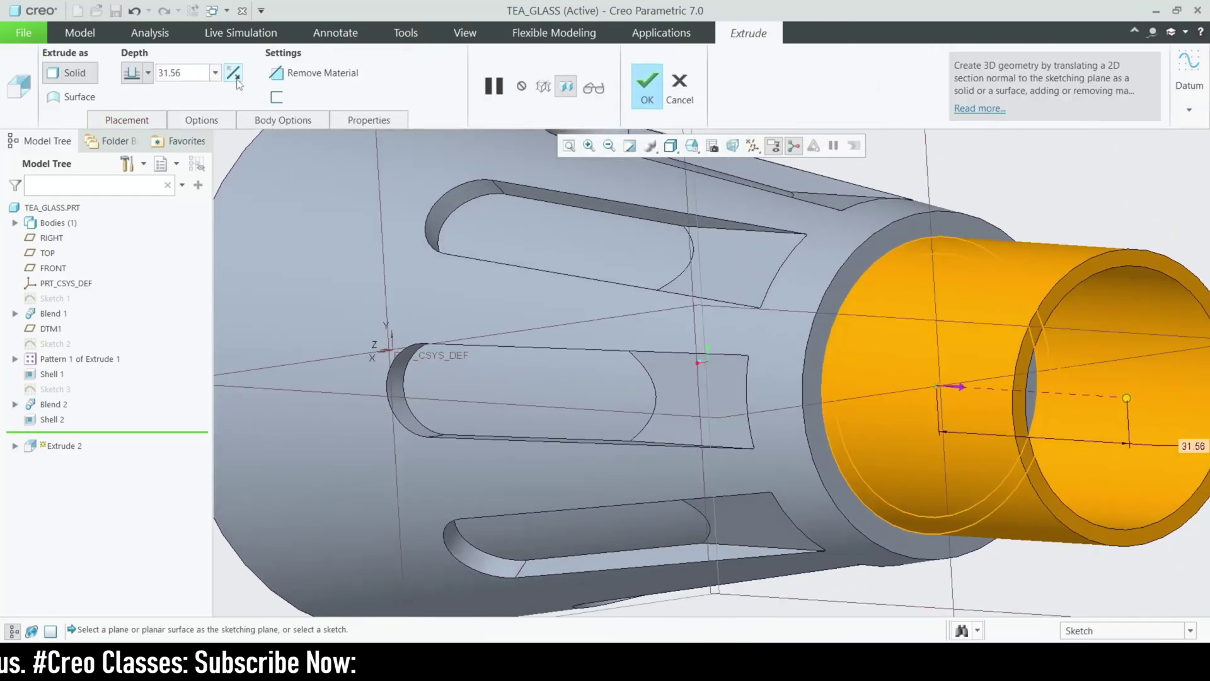
- Extrude the sketched bottom ring to a depth of 1.00 after first trying 3, and finish Extrude 2
{"action": "type", "text": "3"}
{"action": "key", "text": "Return"}
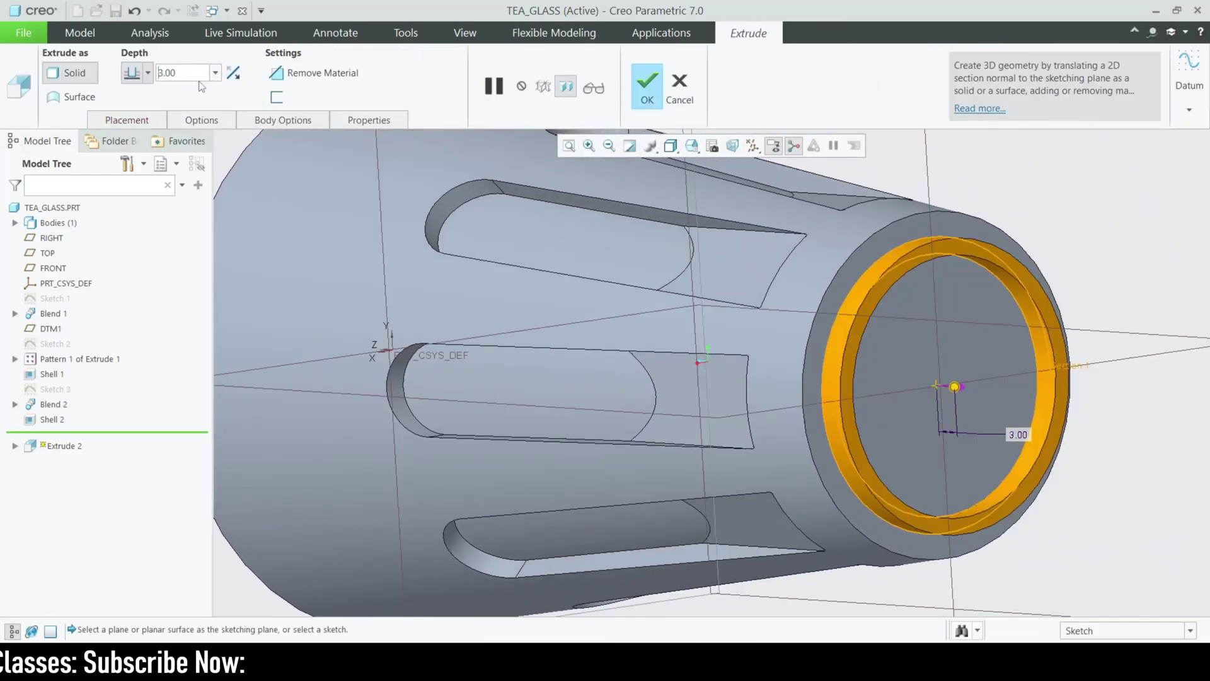
{"action": "scroll", "coordinate": [488, 370], "scroll_direction": "down", "scroll_amount": 5}
{"action": "middle_click_drag", "start_coordinate": [583, 399], "coordinate": [671, 391]}
{"action": "scroll", "coordinate": [671, 391], "scroll_direction": "up", "scroll_amount": 4}
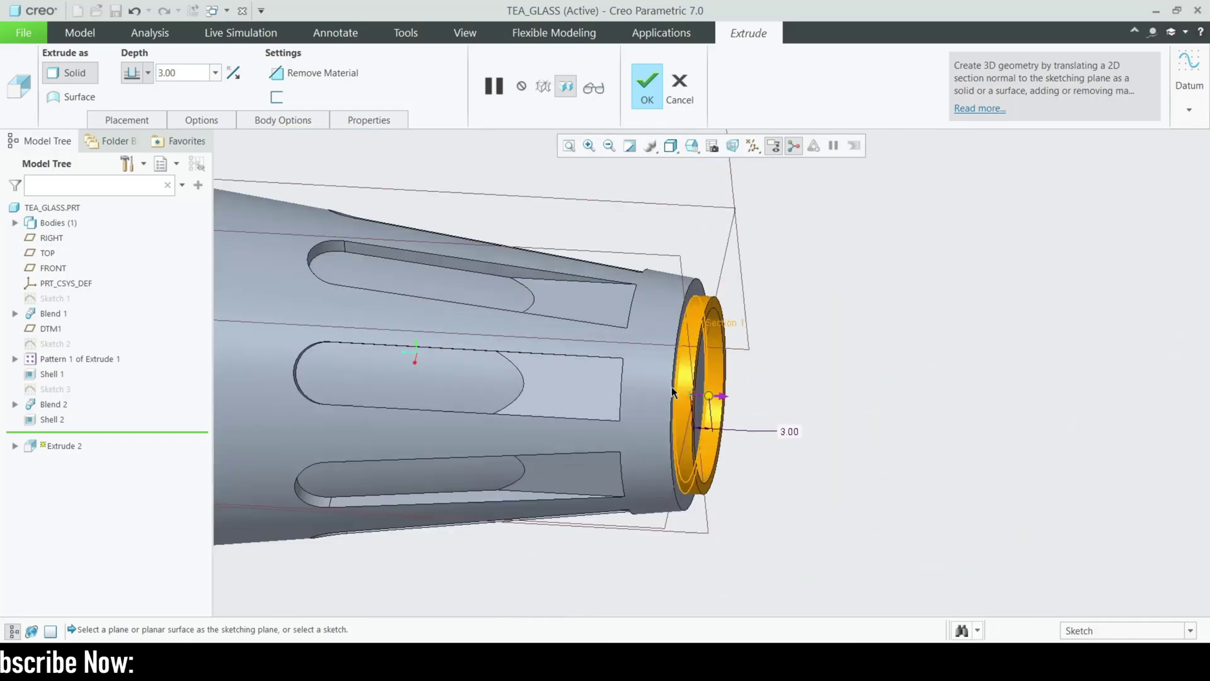
{"action": "scroll", "coordinate": [727, 368], "scroll_direction": "up", "scroll_amount": 1}
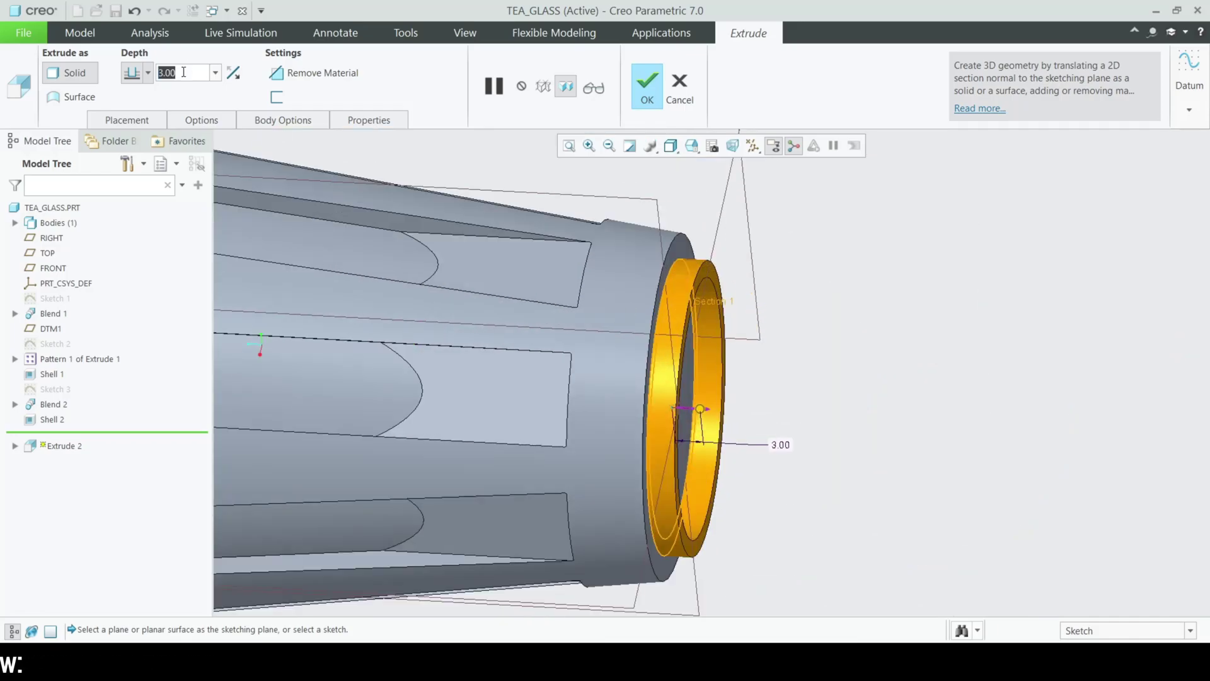
{"action": "type", "text": "1"}
{"action": "key", "text": "Return"}
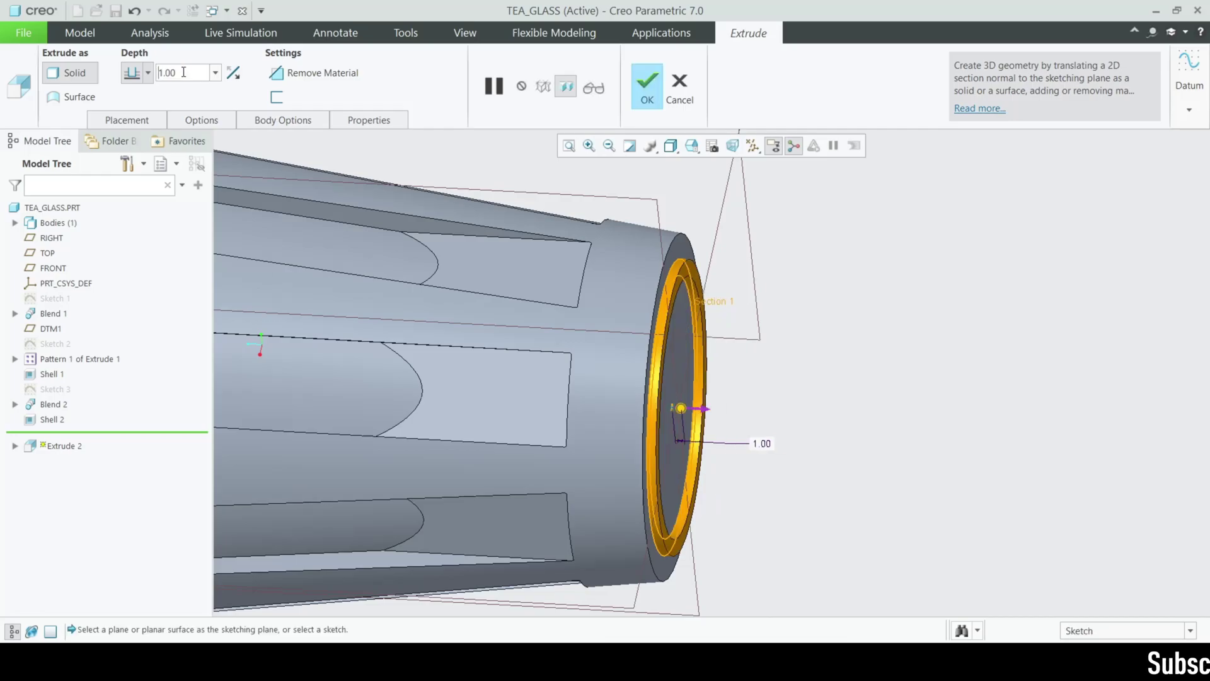
{"action": "scroll", "coordinate": [548, 278], "scroll_direction": "down", "scroll_amount": 4}
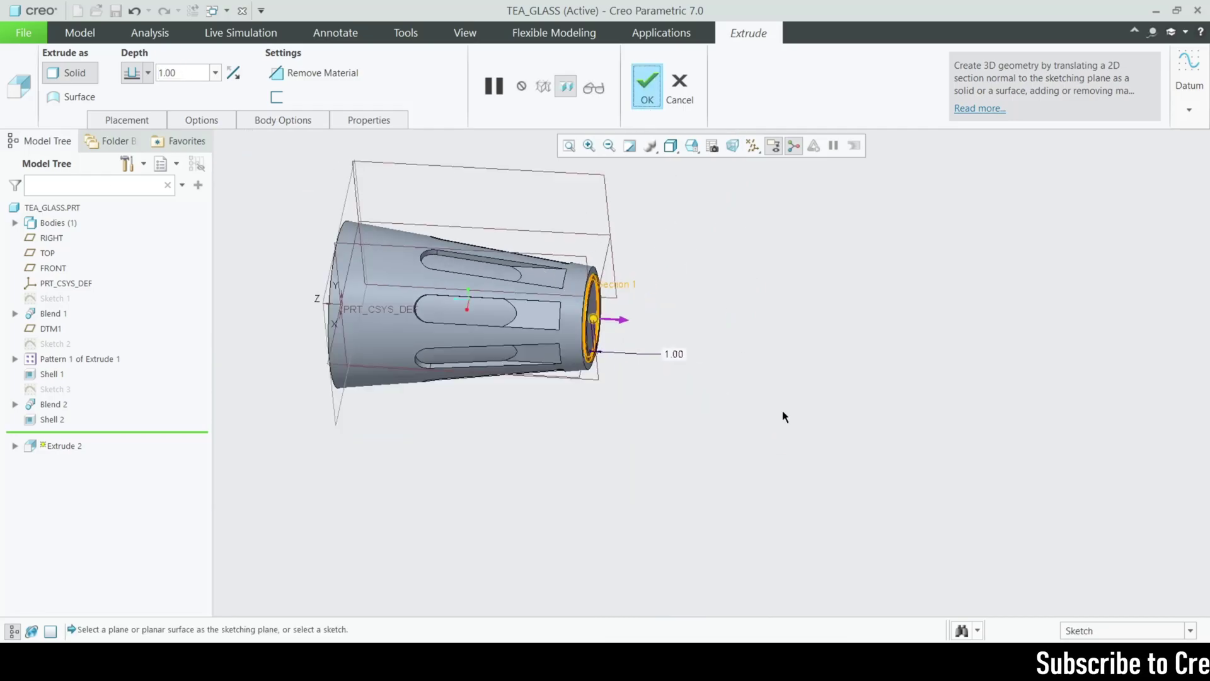
{"action": "left_click", "coordinate": [647, 88]}
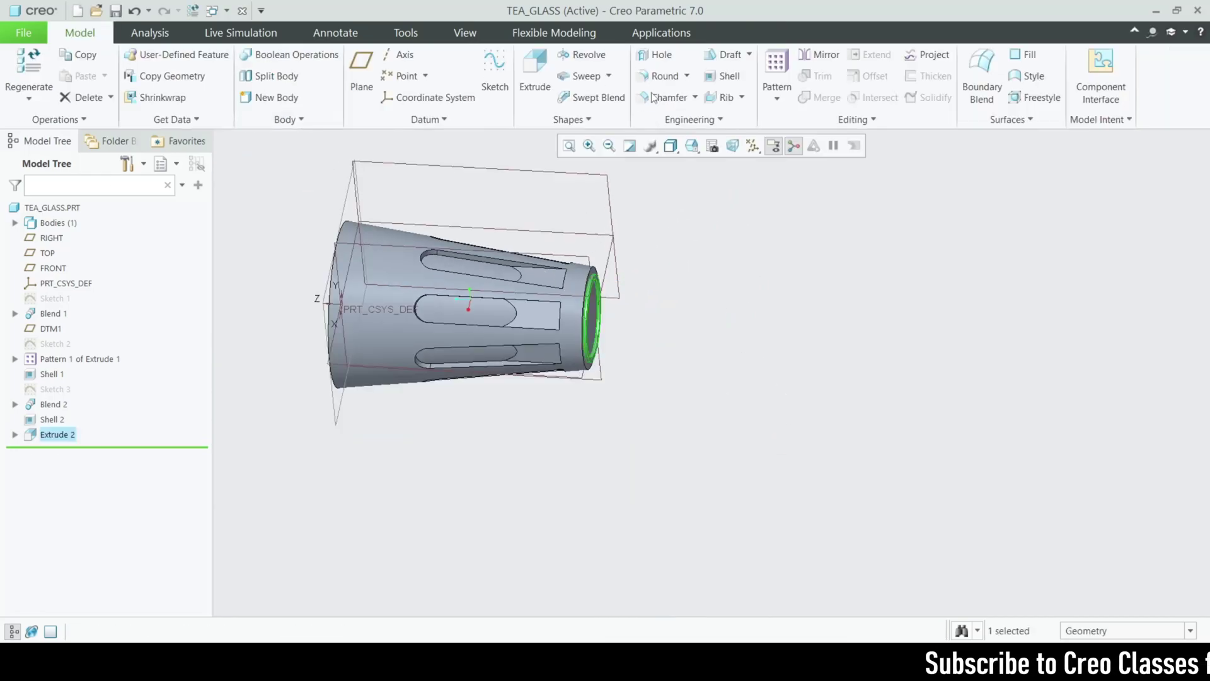
- Select the glass's rim edge and start a chamfer, then cancel it
{"action": "middle_click_drag", "start_coordinate": [754, 300], "coordinate": [477, 401]}
{"action": "scroll", "coordinate": [477, 401], "scroll_direction": "up", "scroll_amount": 2}
{"action": "left_click", "coordinate": [440, 317]}
{"action": "left_click", "coordinate": [668, 97]}
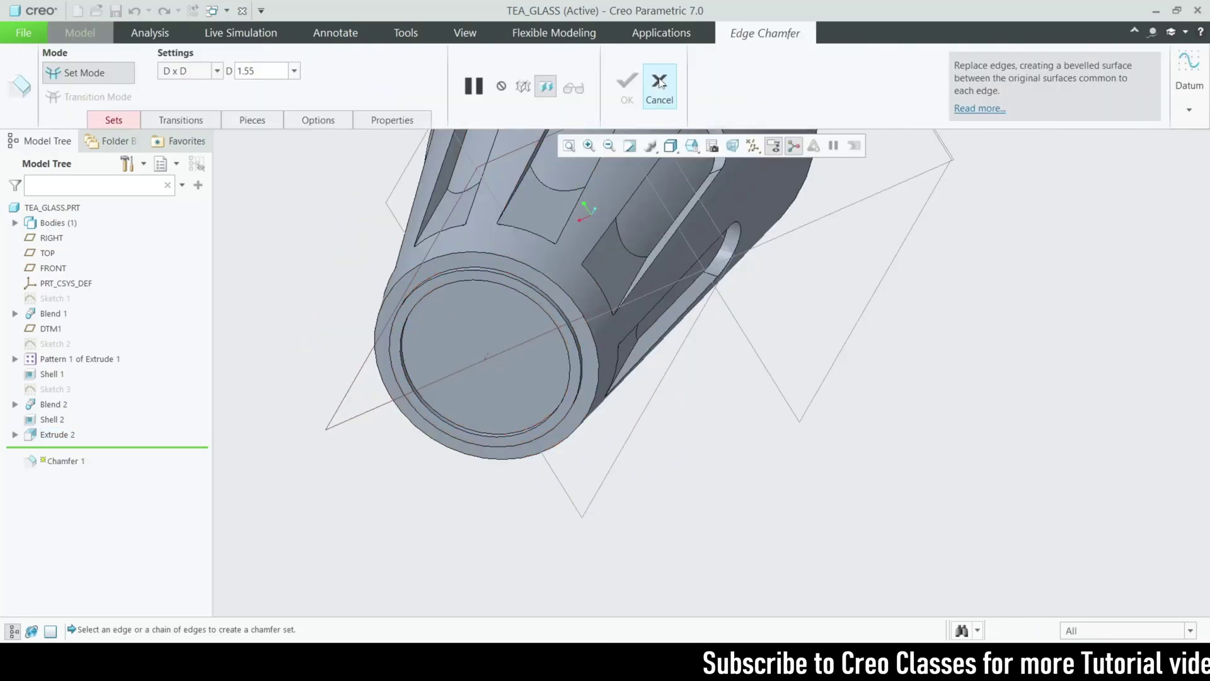
{"action": "left_click", "coordinate": [659, 88]}
- Round the inner rim edge with a 2.10 radius to create Round 1
{"action": "scroll", "coordinate": [464, 377], "scroll_direction": "up", "scroll_amount": 3}
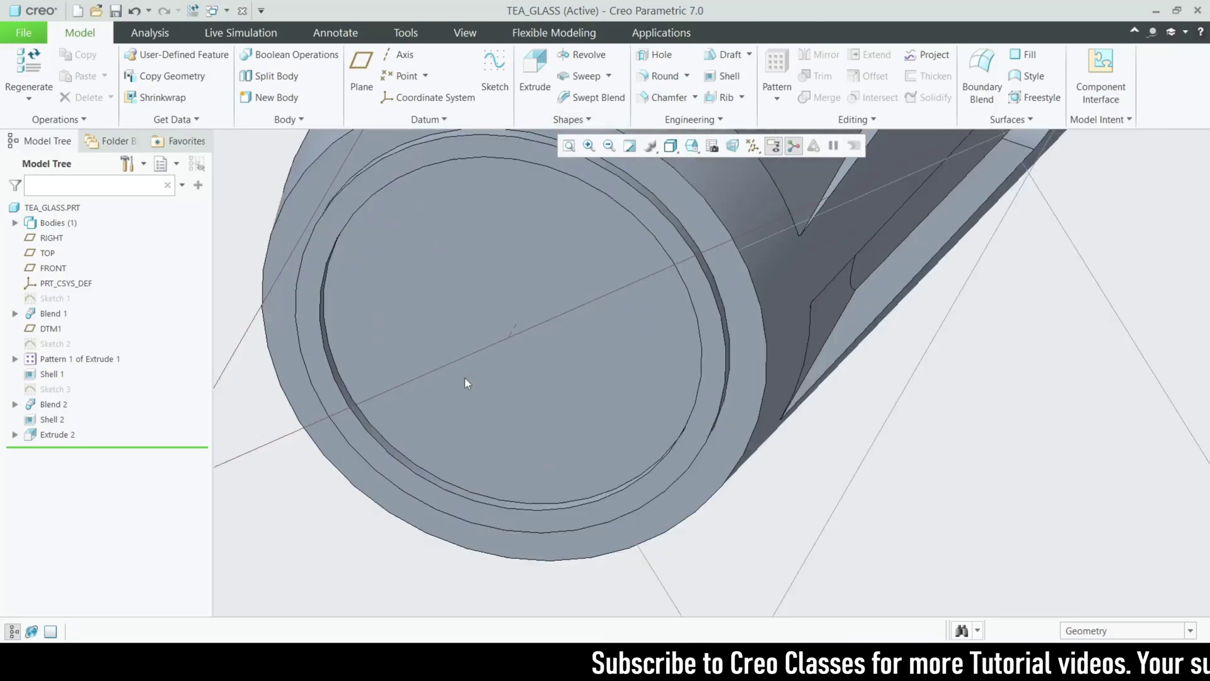
{"action": "left_click", "coordinate": [665, 77]}
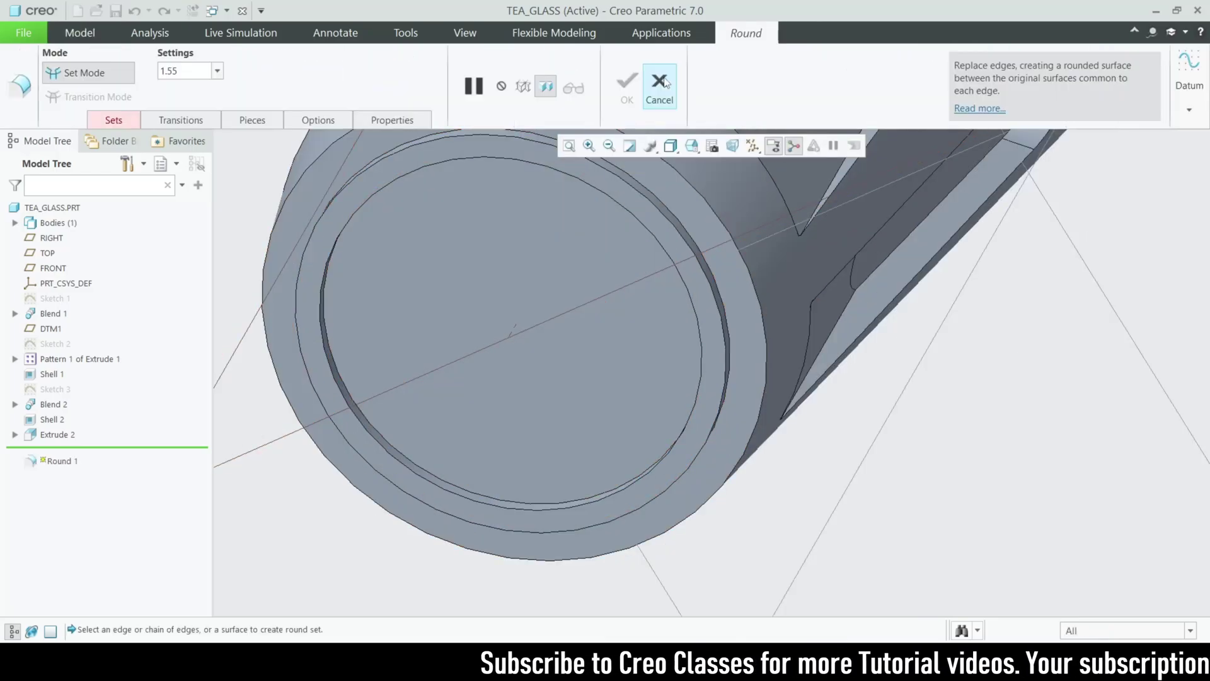
{"action": "scroll", "coordinate": [694, 261], "scroll_direction": "up", "scroll_amount": 3}
{"action": "left_click", "coordinate": [773, 324]}
{"action": "scroll", "coordinate": [769, 324], "scroll_direction": "down", "scroll_amount": 3}
{"action": "middle_click_drag", "start_coordinate": [737, 306], "coordinate": [543, 368]}
{"action": "scroll", "coordinate": [517, 366], "scroll_direction": "up", "scroll_amount": 2}
{"action": "scroll", "coordinate": [753, 447], "scroll_direction": "up", "scroll_amount": 3}
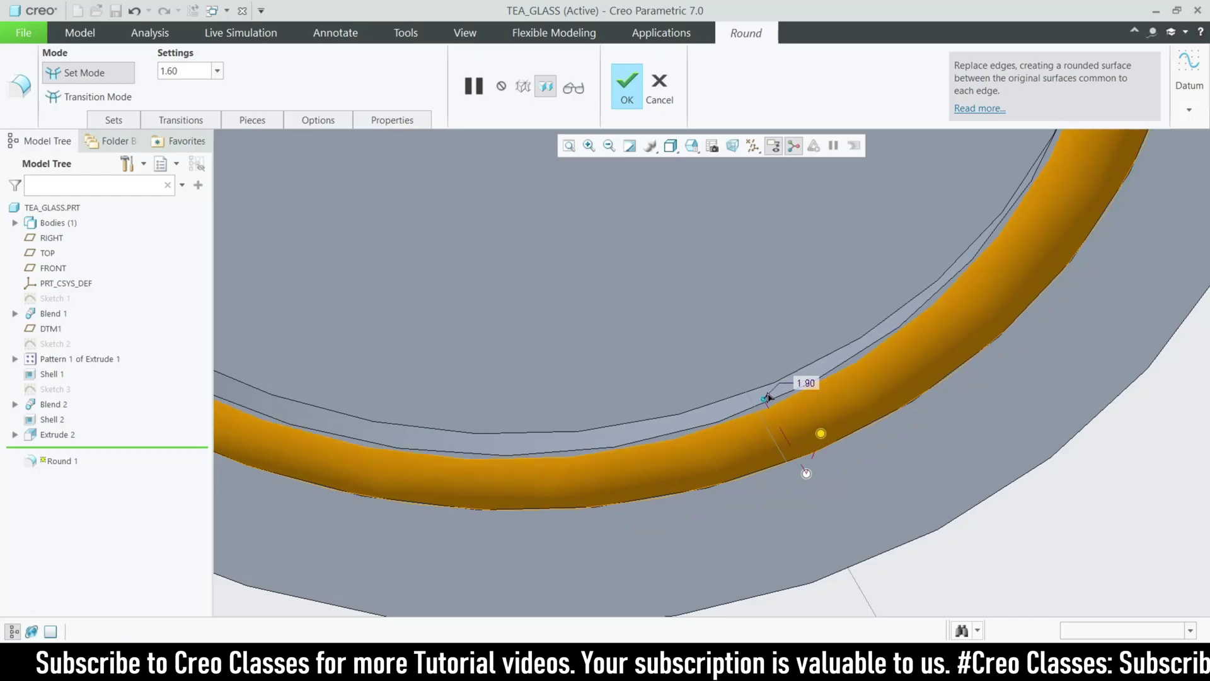
{"action": "left_click_drag", "start_coordinate": [766, 392], "coordinate": [760, 390]}
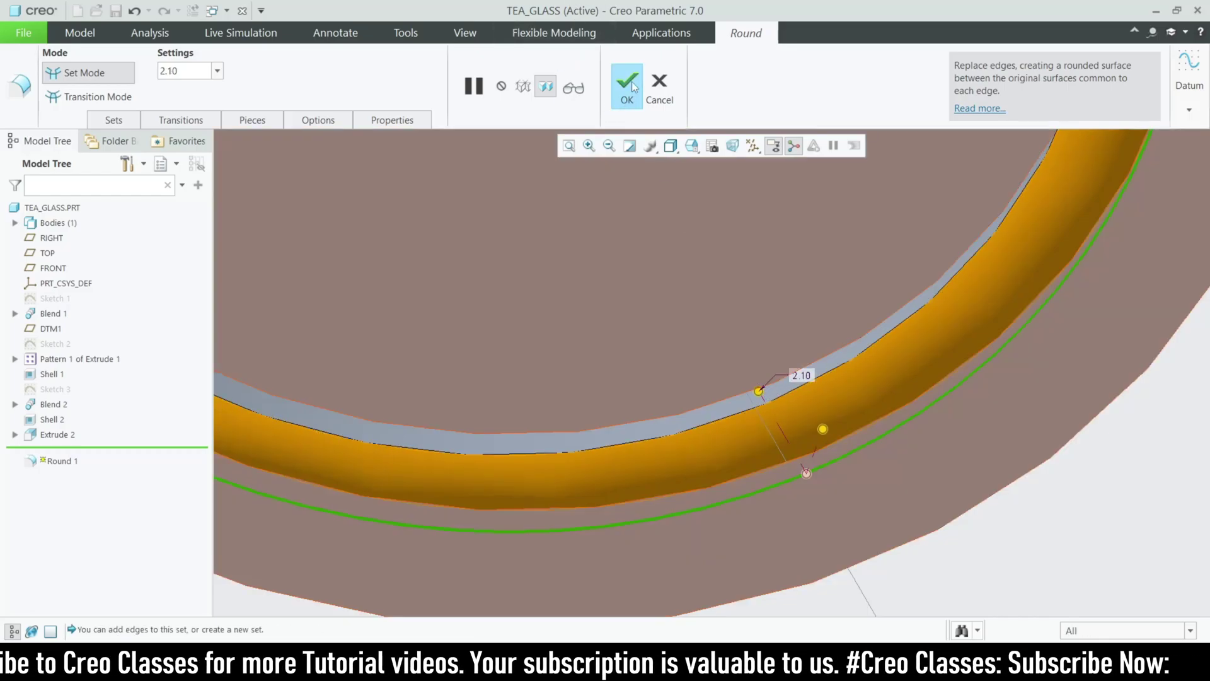
{"action": "left_click", "coordinate": [627, 86]}
- Orbit and zoom the glass to a side view to inspect the finished round
{"action": "scroll", "coordinate": [399, 388], "scroll_direction": "down", "scroll_amount": 5}
{"action": "middle_click_drag", "start_coordinate": [448, 375], "coordinate": [477, 570]}
{"action": "scroll", "coordinate": [385, 377], "scroll_direction": "up", "scroll_amount": 4}
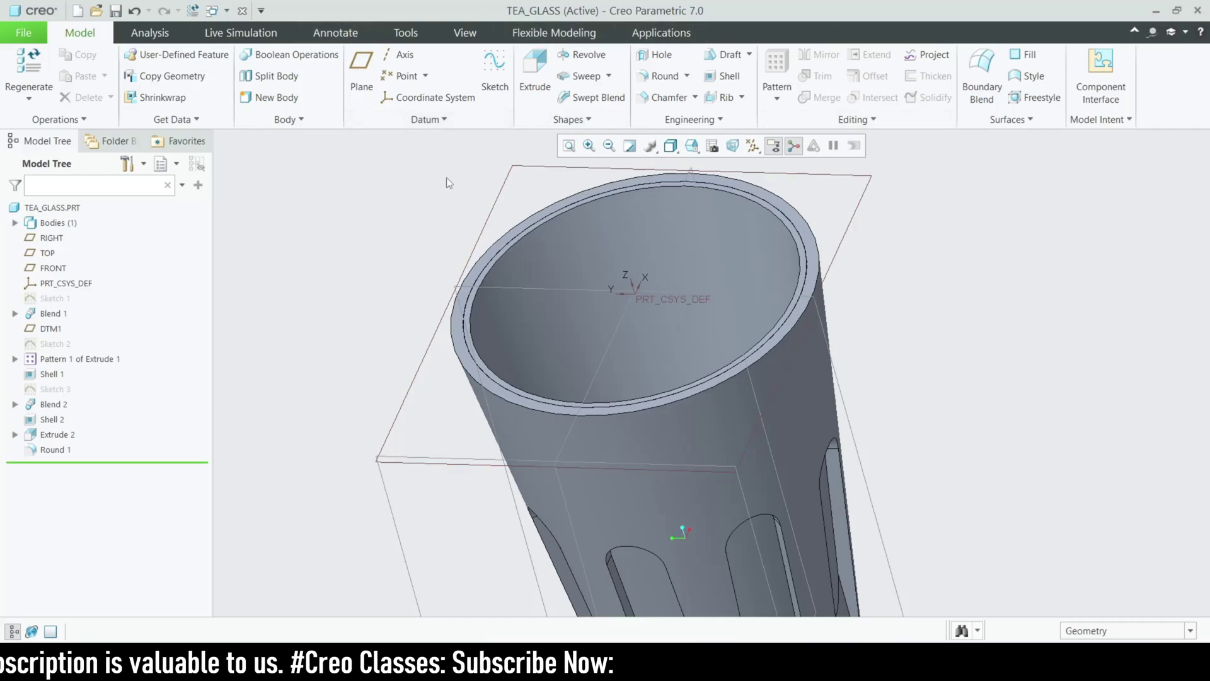
{"action": "scroll", "coordinate": [356, 287], "scroll_direction": "down", "scroll_amount": 2}
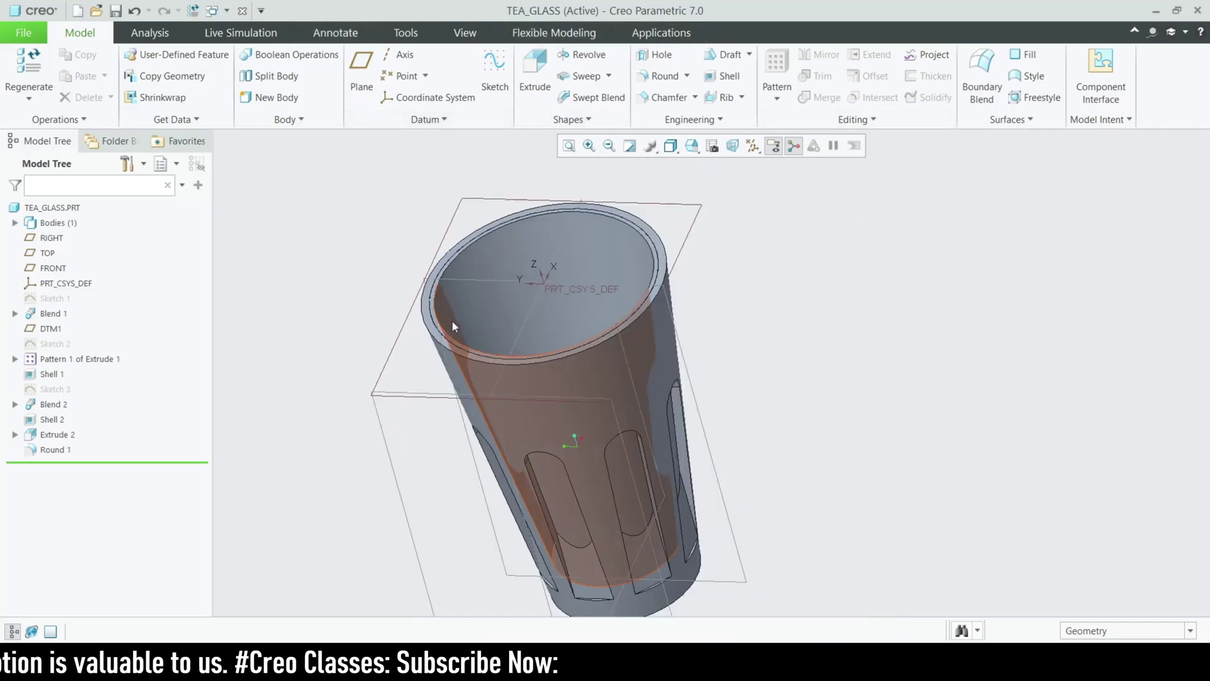
- Hide all datum displays and load the Glass-Frosted appearance library
{"action": "left_click", "coordinate": [752, 146]}
{"action": "left_click", "coordinate": [753, 165]}
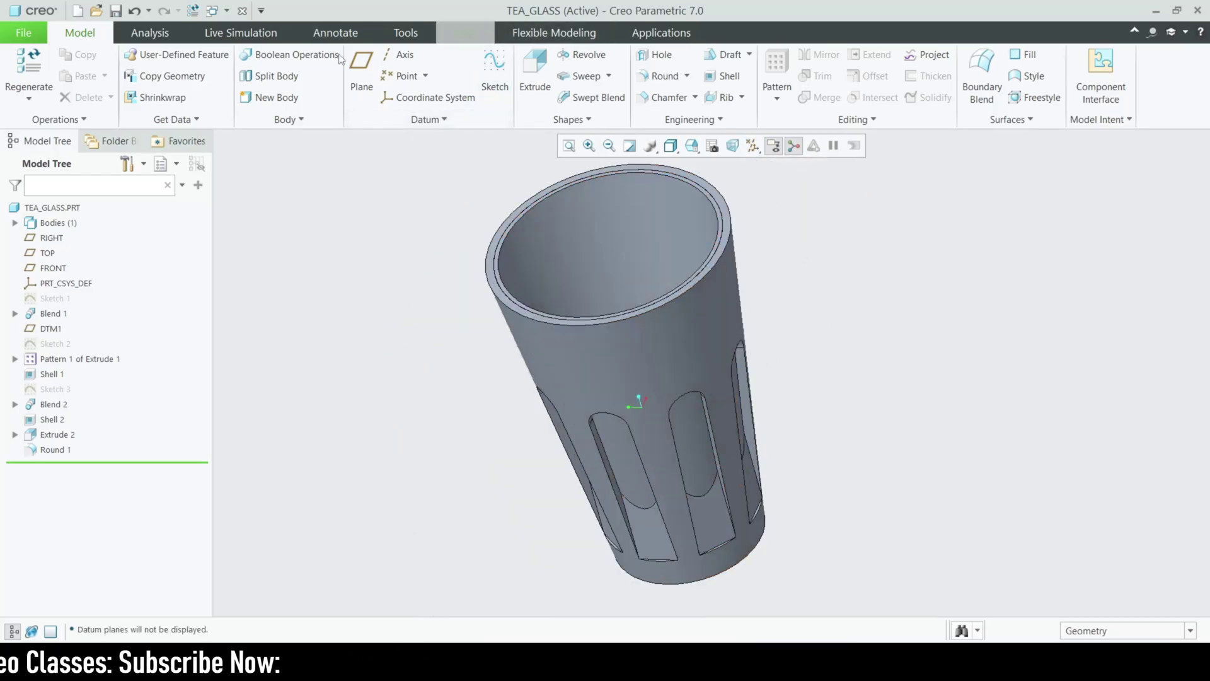
{"action": "left_click", "coordinate": [162, 82]}
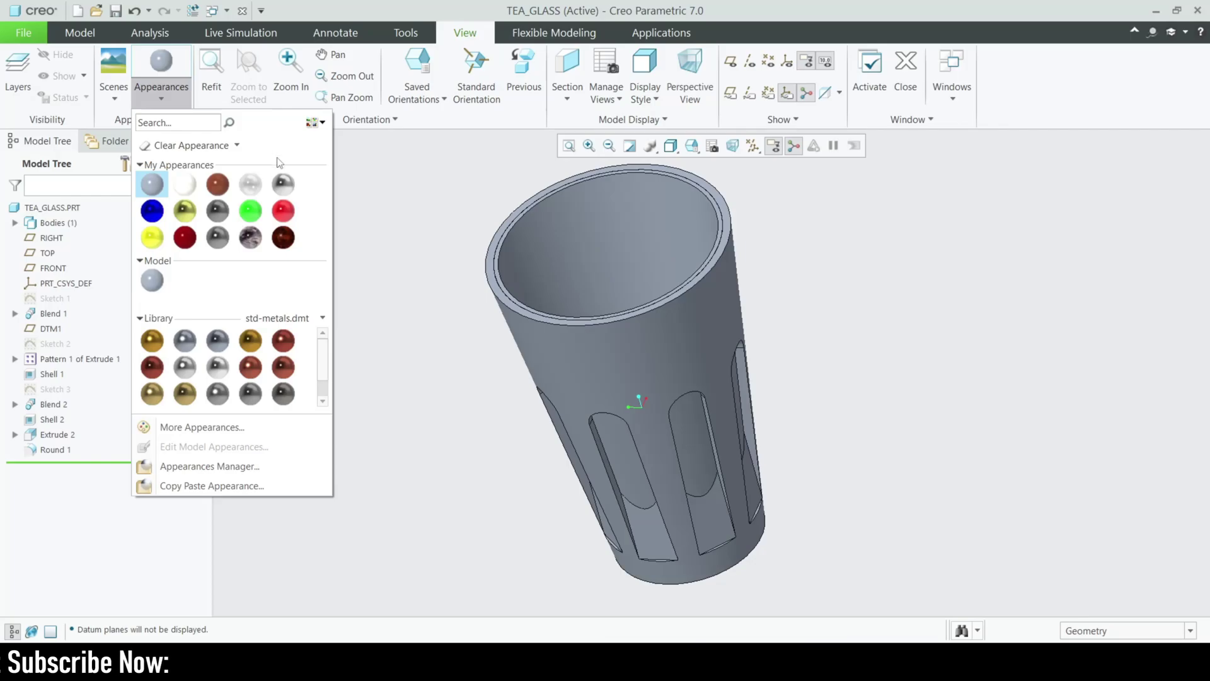
{"action": "left_click", "coordinate": [263, 318]}
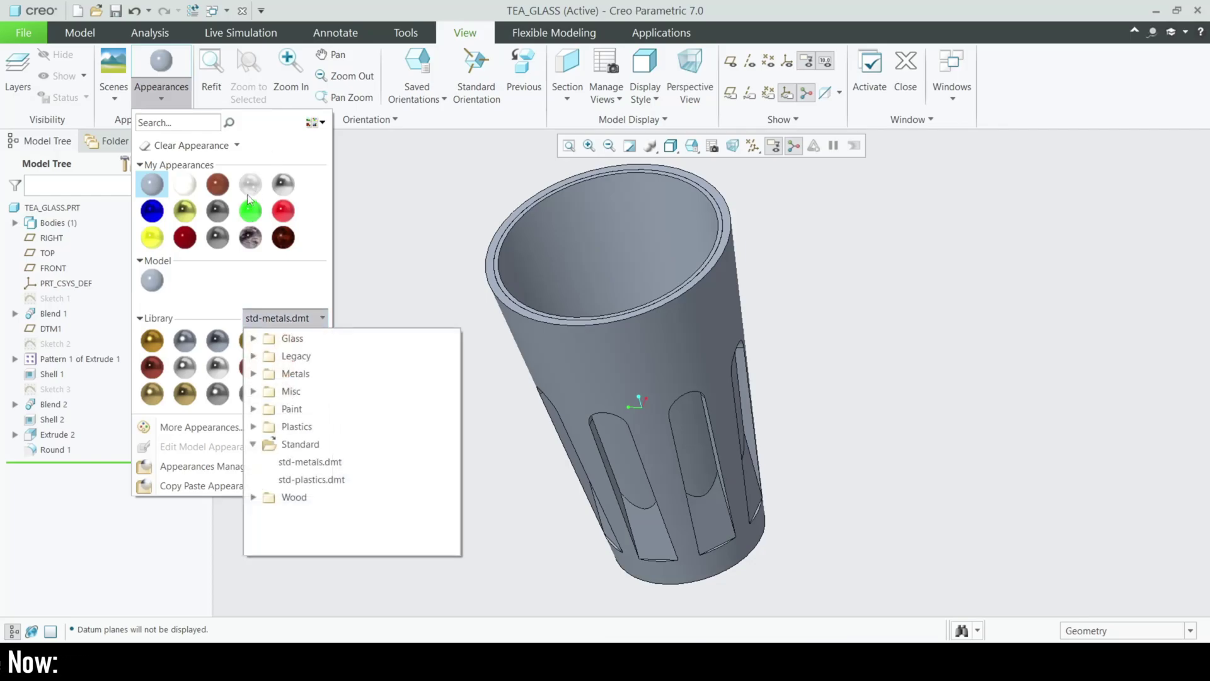
{"action": "left_click", "coordinate": [254, 338]}
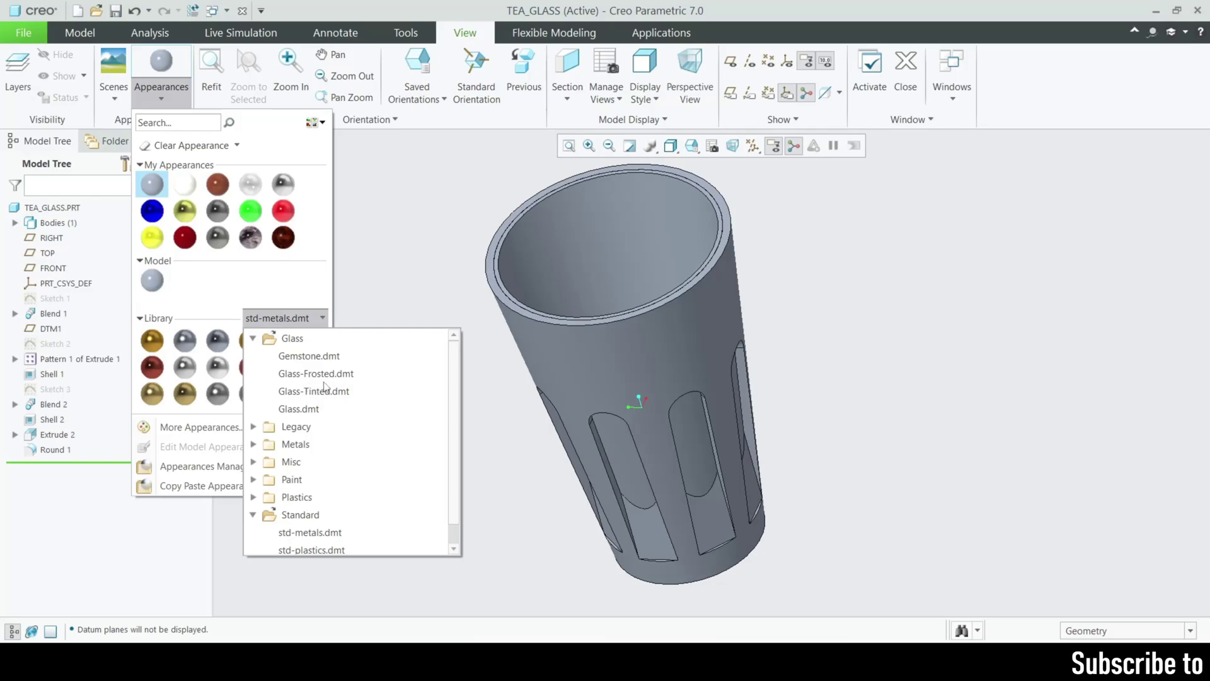
{"action": "left_click", "coordinate": [339, 372]}
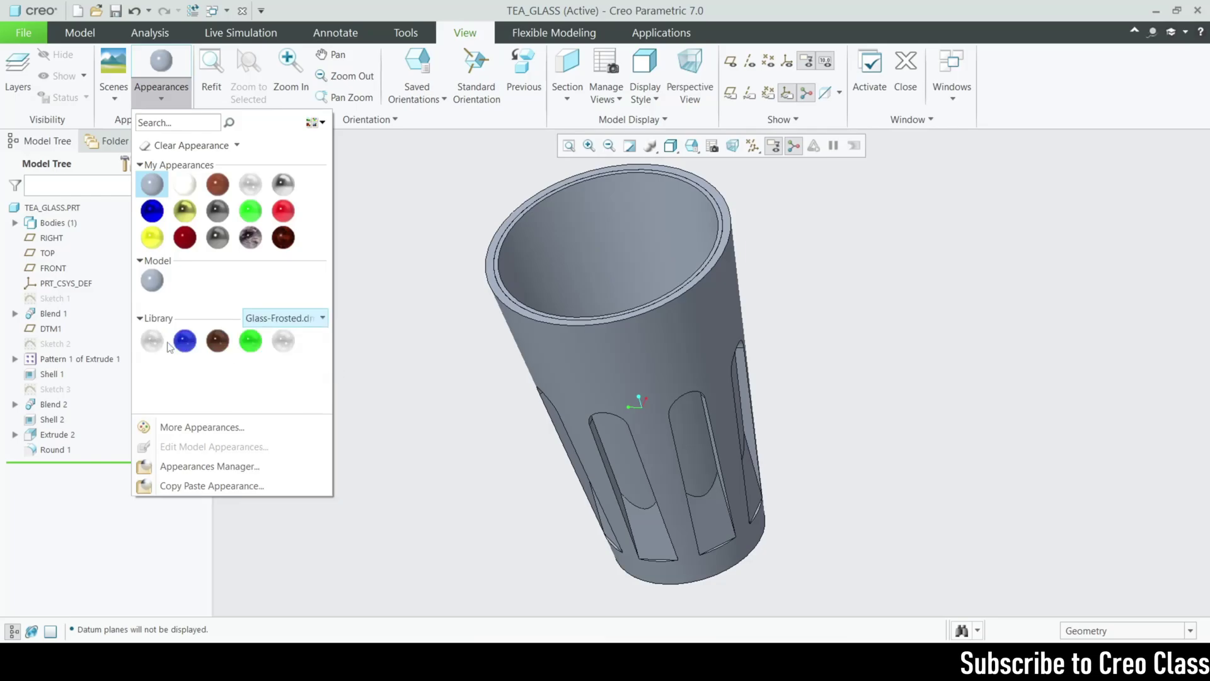
- Apply the frosted glass appearance to the whole glass part
{"action": "left_click", "coordinate": [153, 343]}
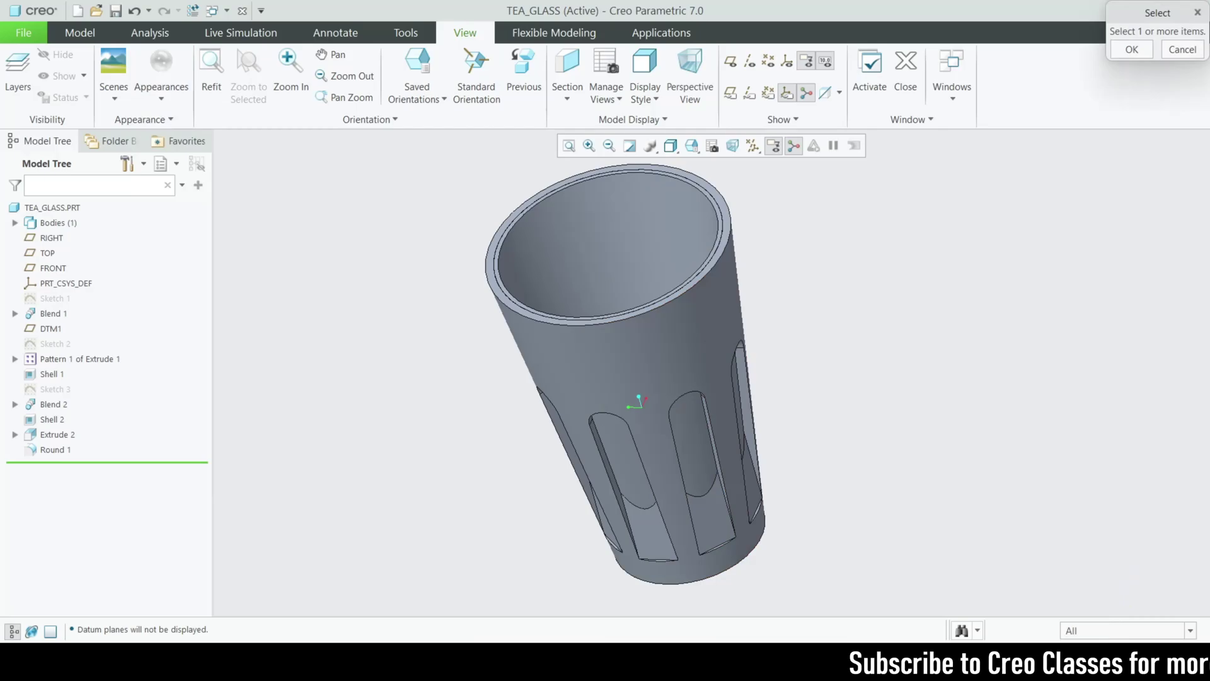
{"action": "left_click", "coordinate": [1114, 632]}
{"action": "left_click", "coordinate": [1080, 613]}
{"action": "left_click", "coordinate": [697, 361]}
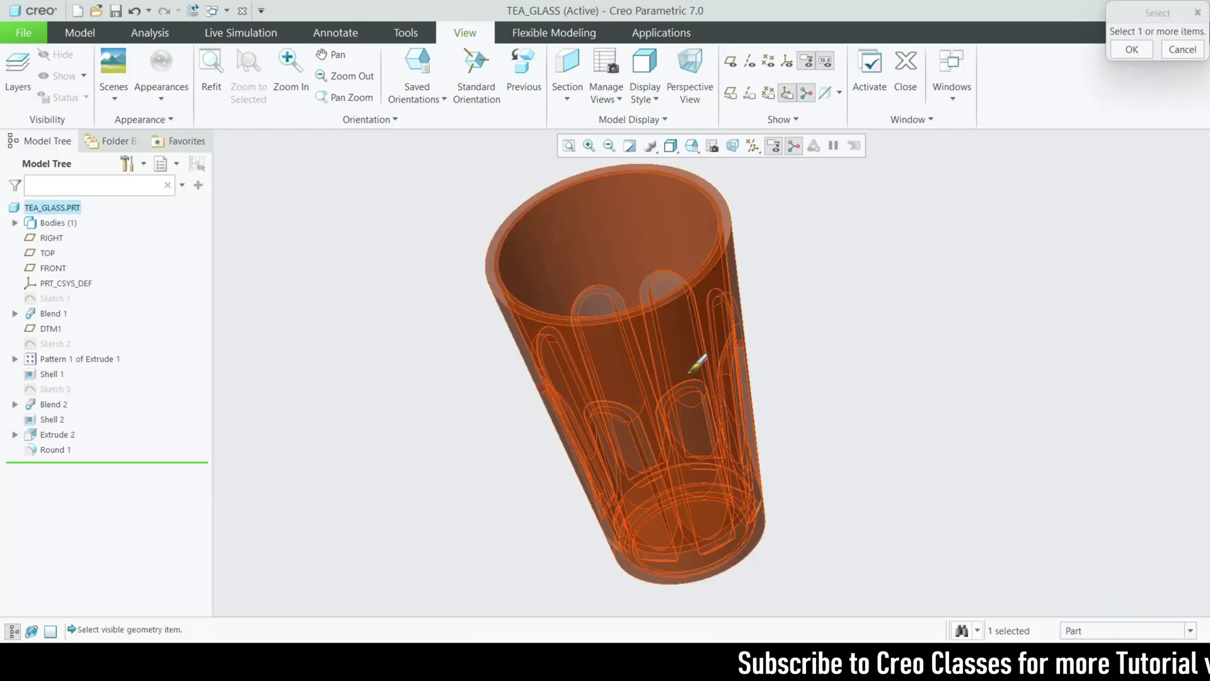
{"action": "left_click", "coordinate": [1131, 50]}
- Set the display style to Shading With Reflections and tilt the transparent glass
{"action": "middle_click_drag", "start_coordinate": [1031, 167], "coordinate": [683, 158]}
{"action": "left_click", "coordinate": [679, 152]}
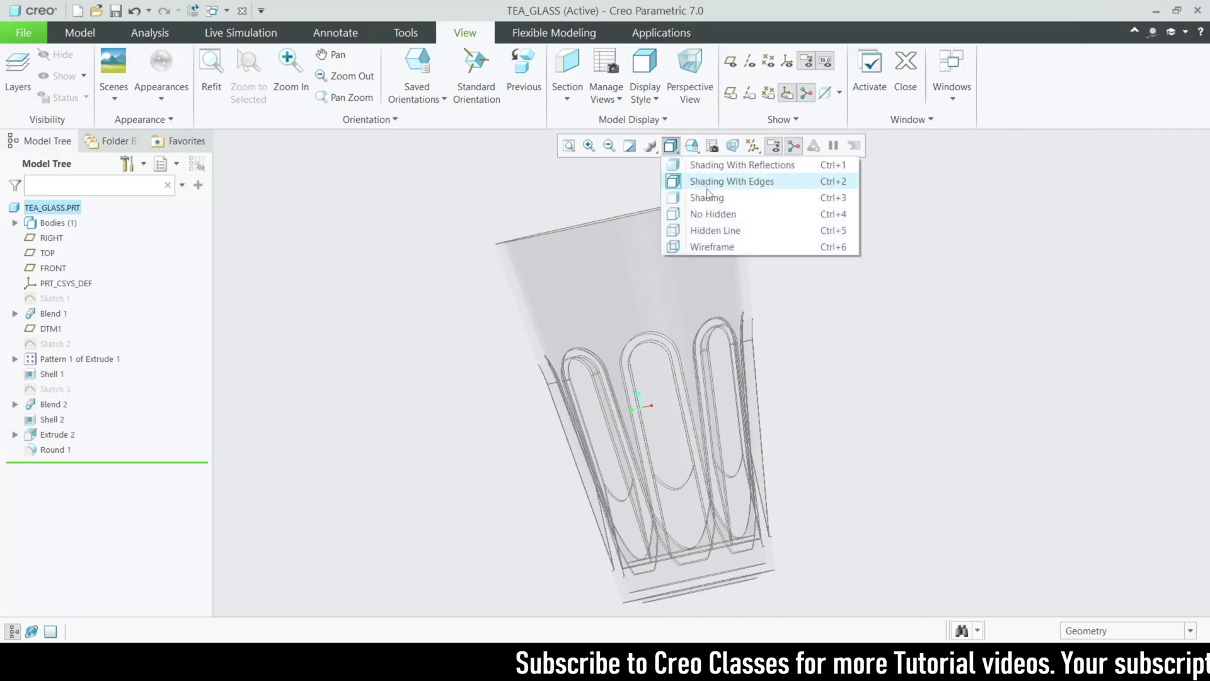
{"action": "left_click", "coordinate": [708, 192]}
{"action": "middle_click_drag", "start_coordinate": [754, 298], "coordinate": [695, 161]}
{"action": "left_click", "coordinate": [672, 149]}
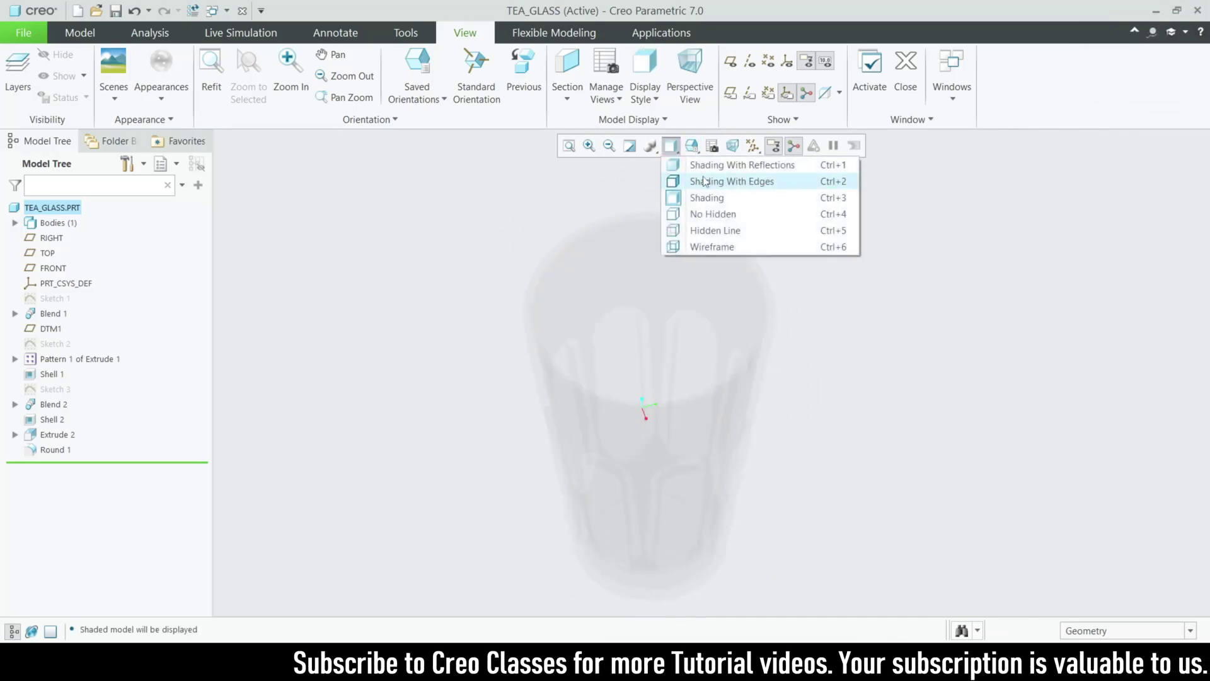
{"action": "left_click", "coordinate": [724, 178]}
{"action": "left_click", "coordinate": [671, 148]}
{"action": "left_click", "coordinate": [731, 165]}
{"action": "middle_click_drag", "start_coordinate": [733, 210], "coordinate": [832, 406]}
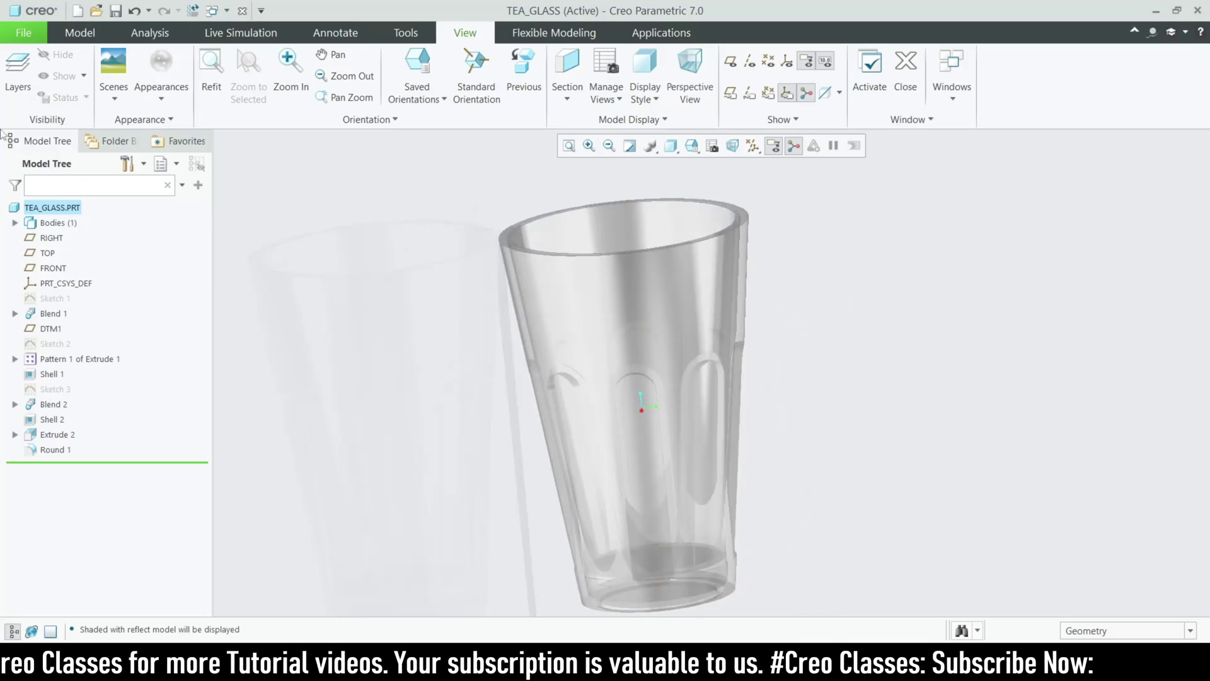
{"action": "left_click", "coordinate": [114, 73]}
- In the Scene Editor's Environment settings, put the floor on the Back plane
{"action": "left_click", "coordinate": [165, 315]}
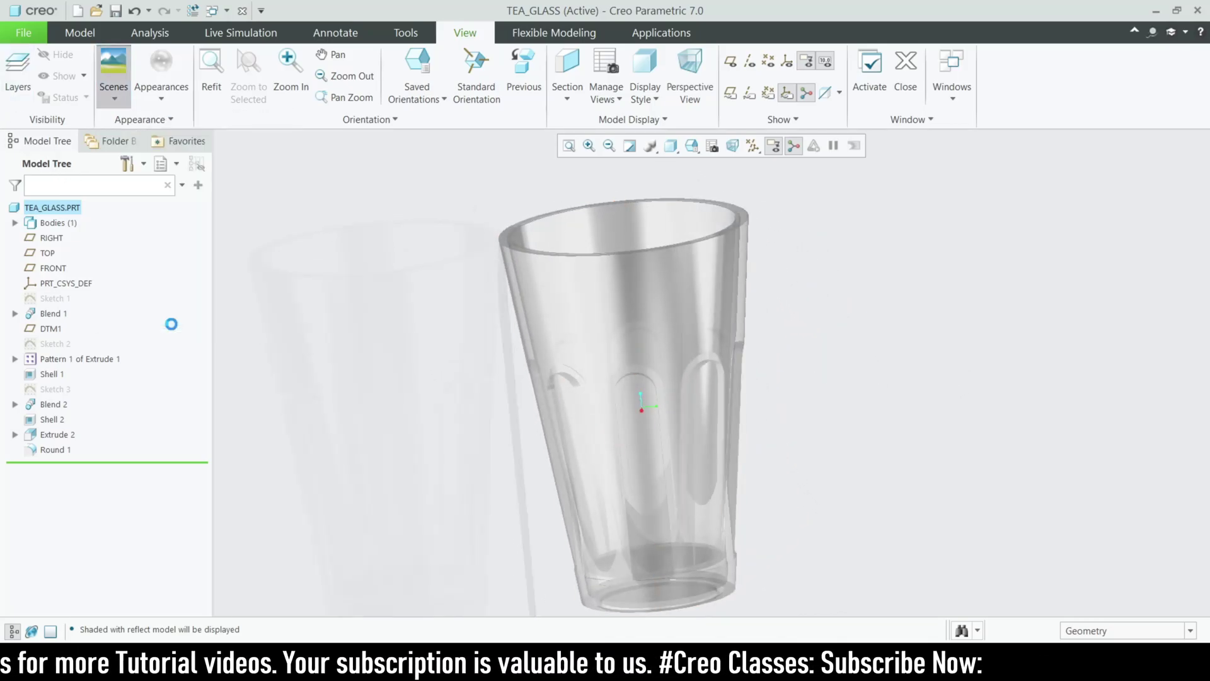
{"action": "left_click", "coordinate": [82, 189]}
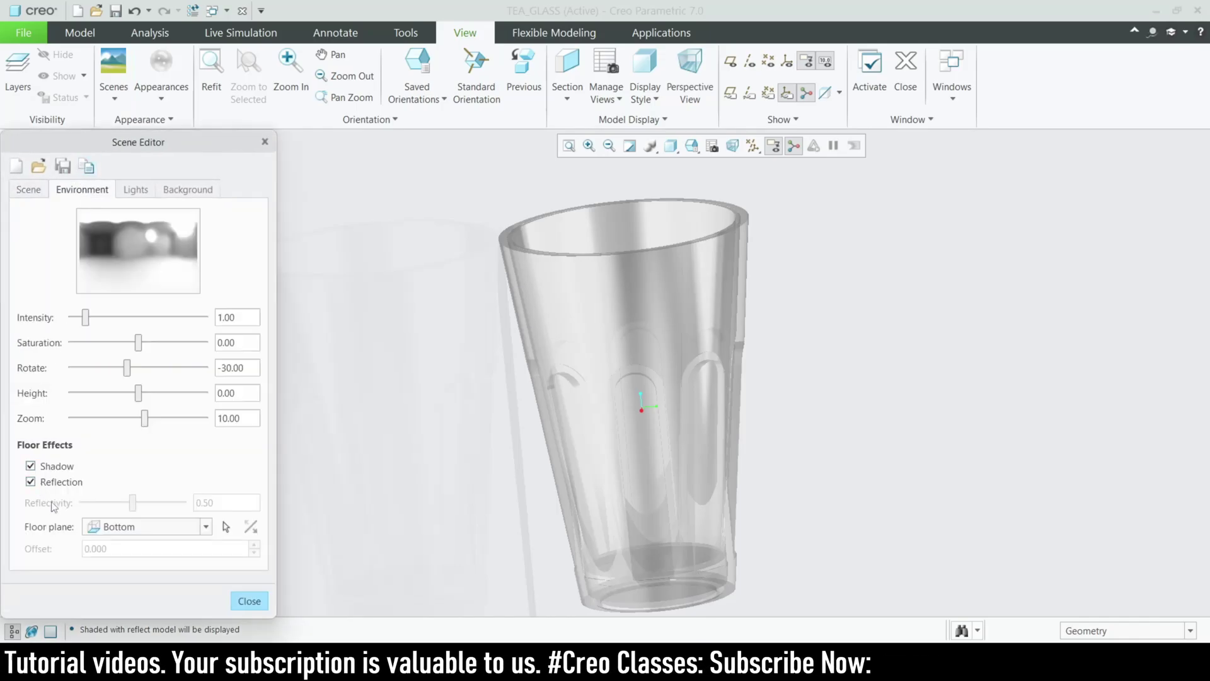
{"action": "left_click", "coordinate": [121, 570]}
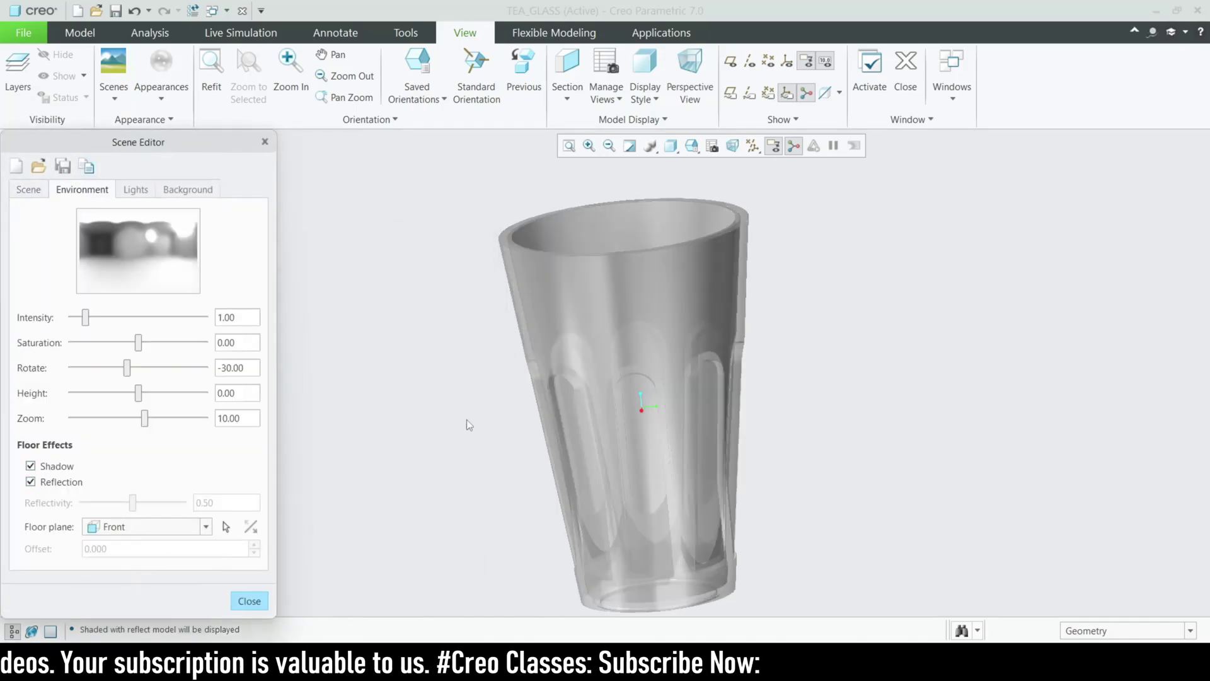
{"action": "middle_click_drag", "start_coordinate": [535, 412], "coordinate": [577, 448]}
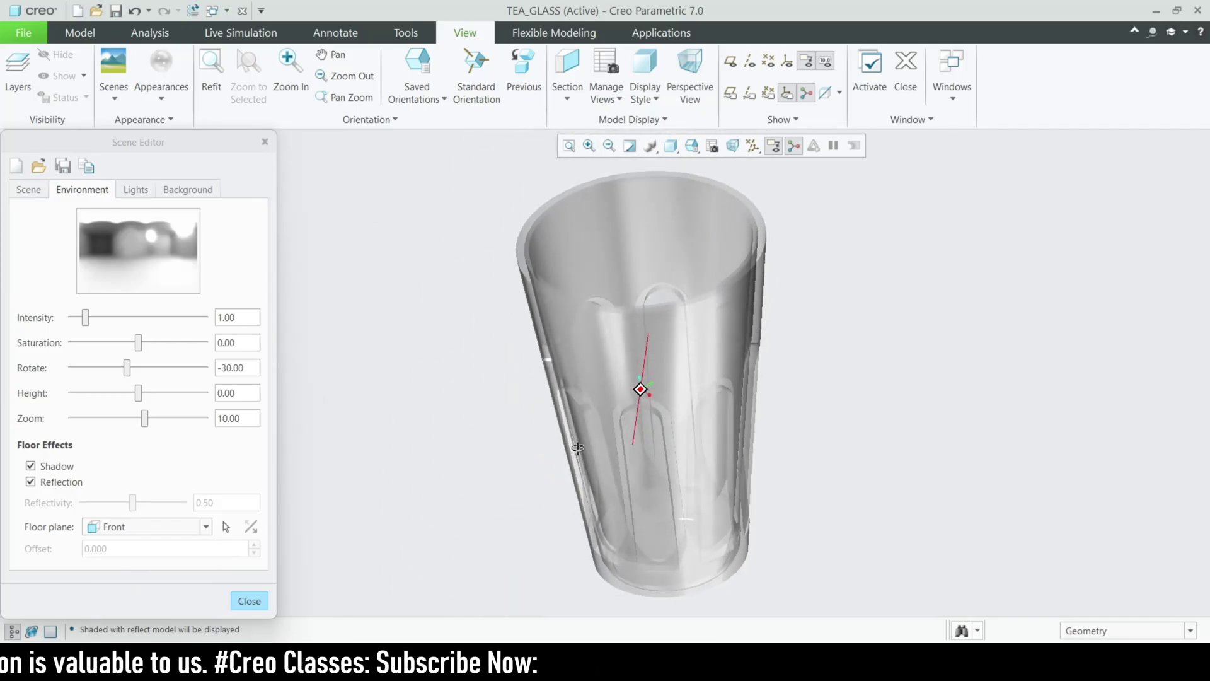
{"action": "left_click", "coordinate": [162, 529]}
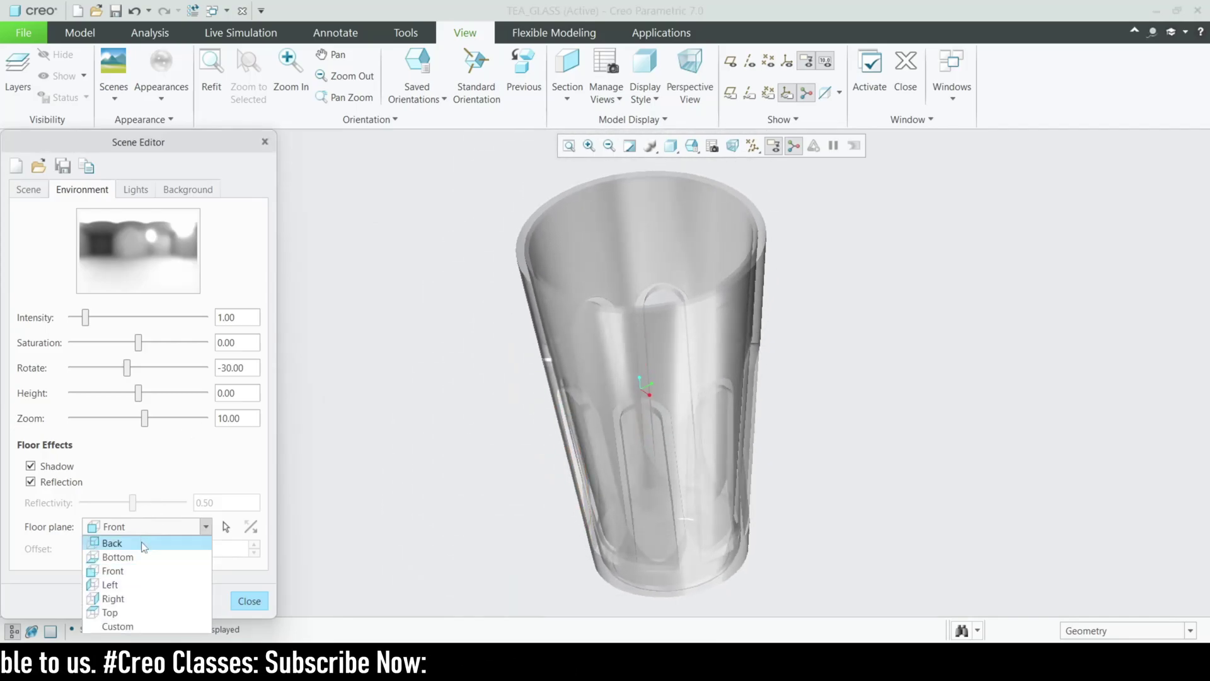
{"action": "left_click", "coordinate": [114, 541]}
{"action": "middle_click_drag", "start_coordinate": [548, 359], "coordinate": [496, 490]}
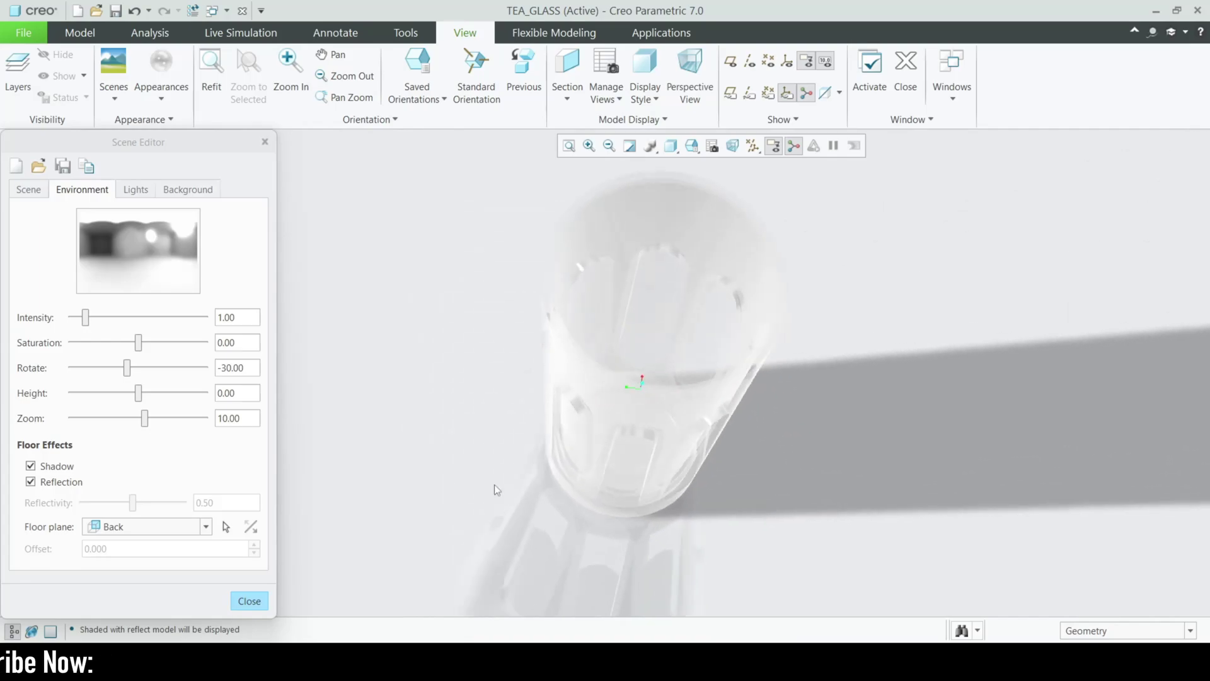
- Turn off the floor shadow and floor reflection, then close the Scene Editor
{"action": "left_click", "coordinate": [30, 481]}
{"action": "left_click", "coordinate": [30, 466]}
{"action": "middle_click_drag", "start_coordinate": [725, 441], "coordinate": [640, 465]}
{"action": "left_click", "coordinate": [30, 466]}
{"action": "middle_click_drag", "start_coordinate": [477, 445], "coordinate": [611, 421]}
{"action": "left_click", "coordinate": [31, 466]}
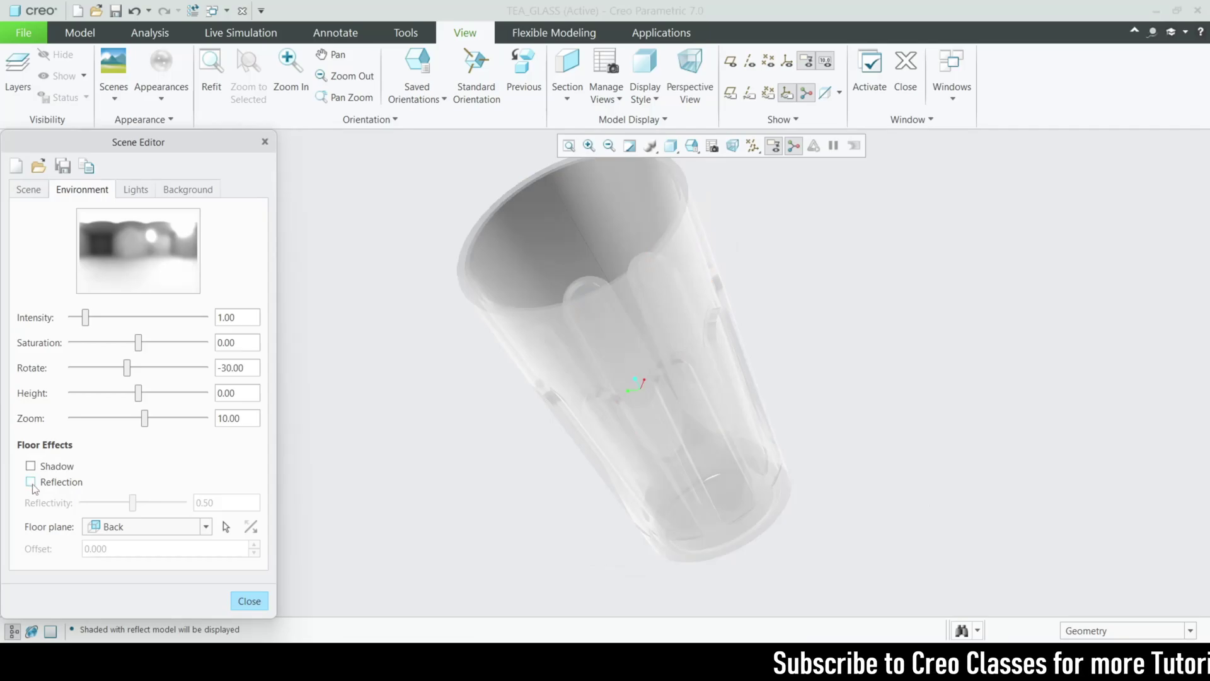
{"action": "left_click", "coordinate": [30, 482]}
{"action": "middle_click_drag", "start_coordinate": [575, 502], "coordinate": [674, 429]}
{"action": "left_click", "coordinate": [38, 482]}
{"action": "left_click", "coordinate": [232, 601]}
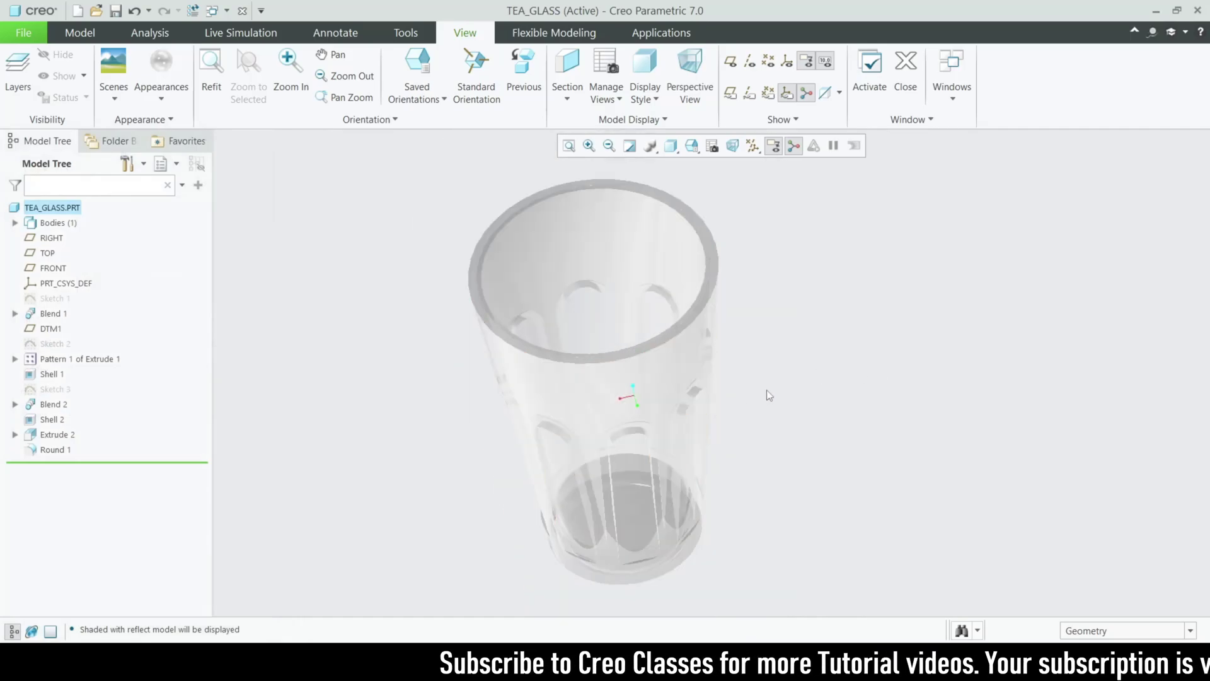
{"action": "middle_click_drag", "start_coordinate": [544, 297], "coordinate": [631, 338]}
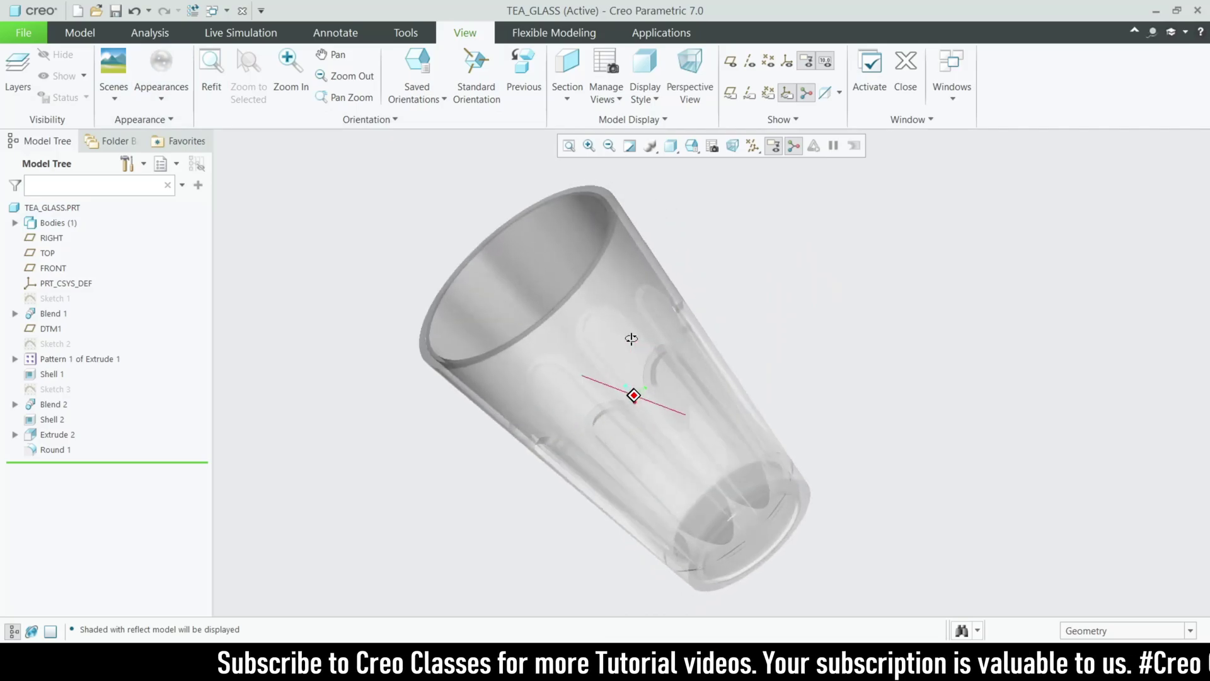
{"action": "left_click", "coordinate": [161, 68]}
{"action": "right_click", "coordinate": [152, 289]}
{"action": "left_click", "coordinate": [165, 293]}
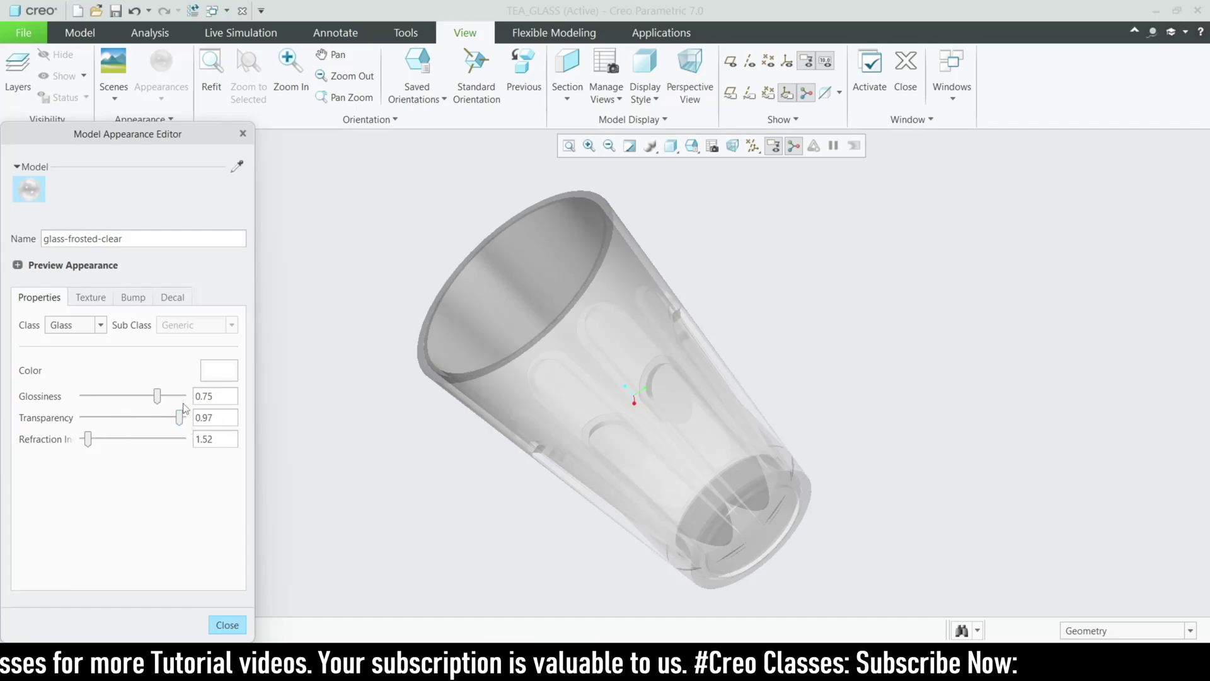
{"action": "left_click", "coordinate": [227, 625]}
{"action": "middle_click_drag", "start_coordinate": [483, 433], "coordinate": [528, 448]}
{"action": "middle_click_drag", "start_coordinate": [528, 432], "coordinate": [576, 368]}
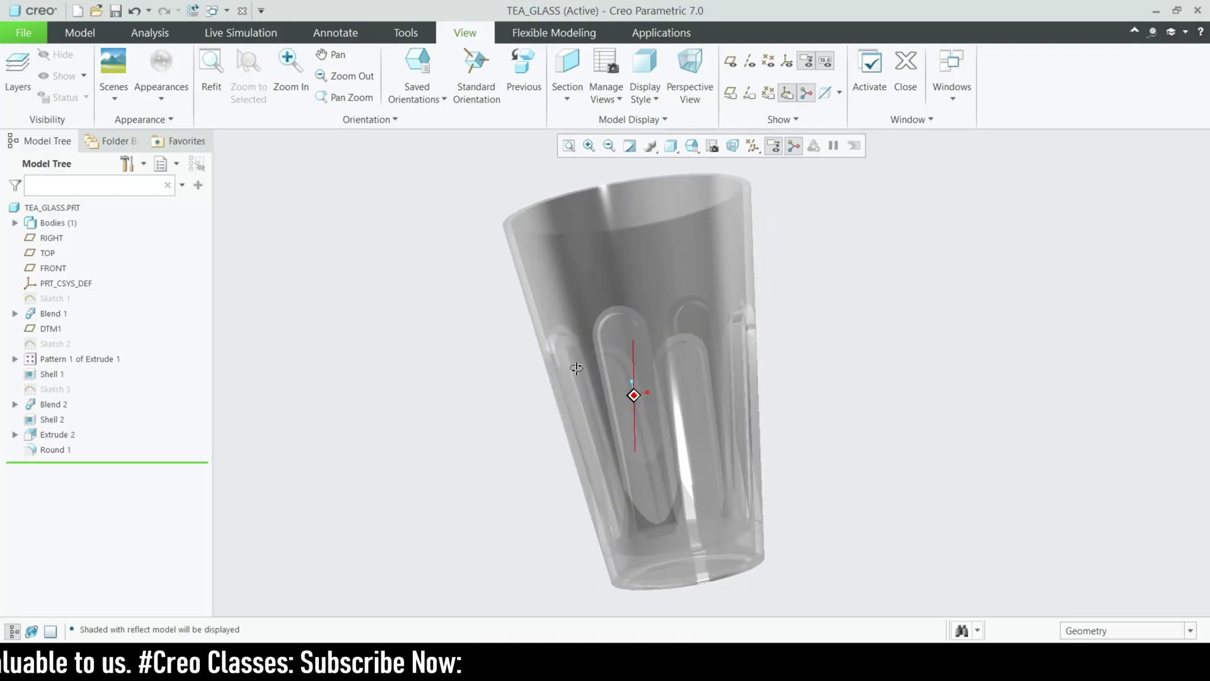
{"action": "middle_click_drag", "start_coordinate": [577, 368], "coordinate": [579, 381]}
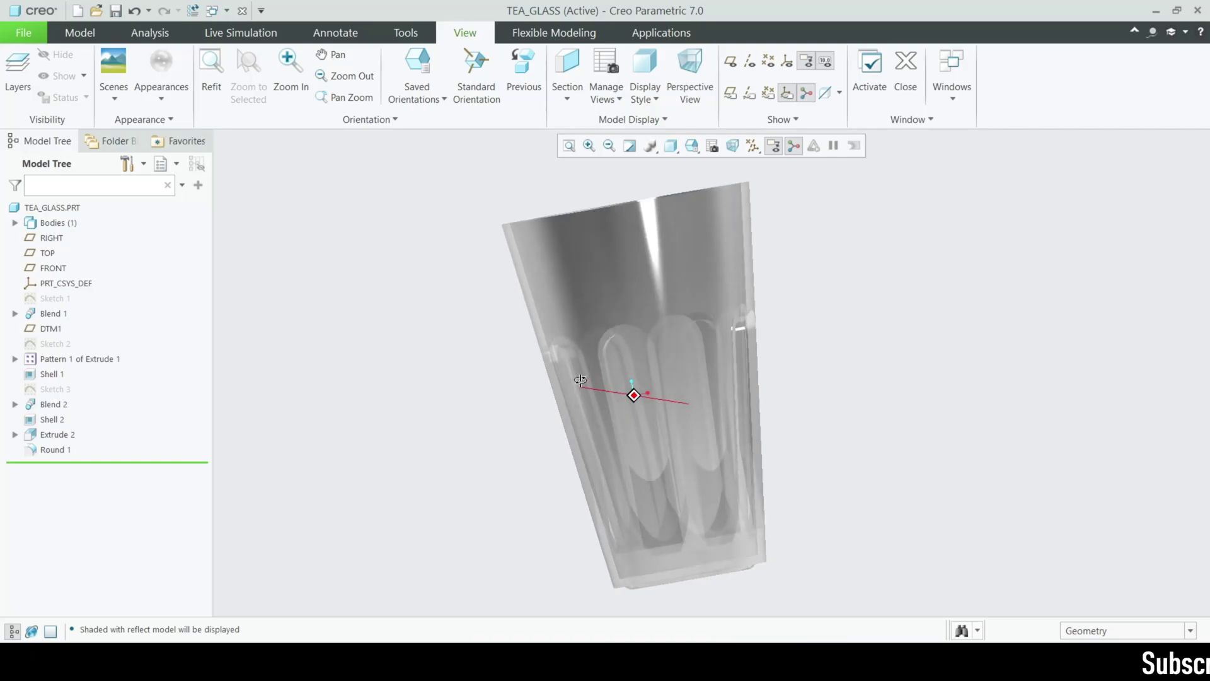